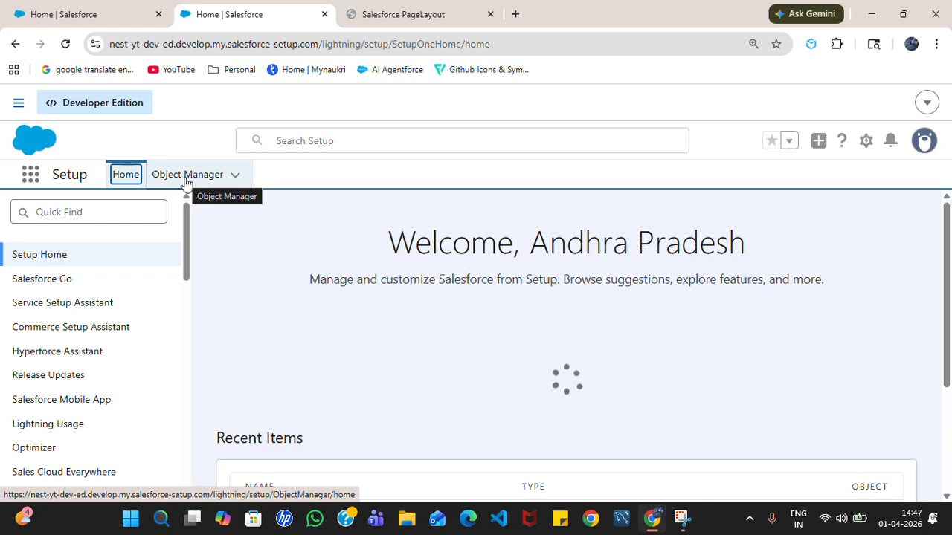
- Go to Object Manager > Account > Page Layouts to list the four Account layouts
{"action": "left_click", "coordinate": [187, 177]}
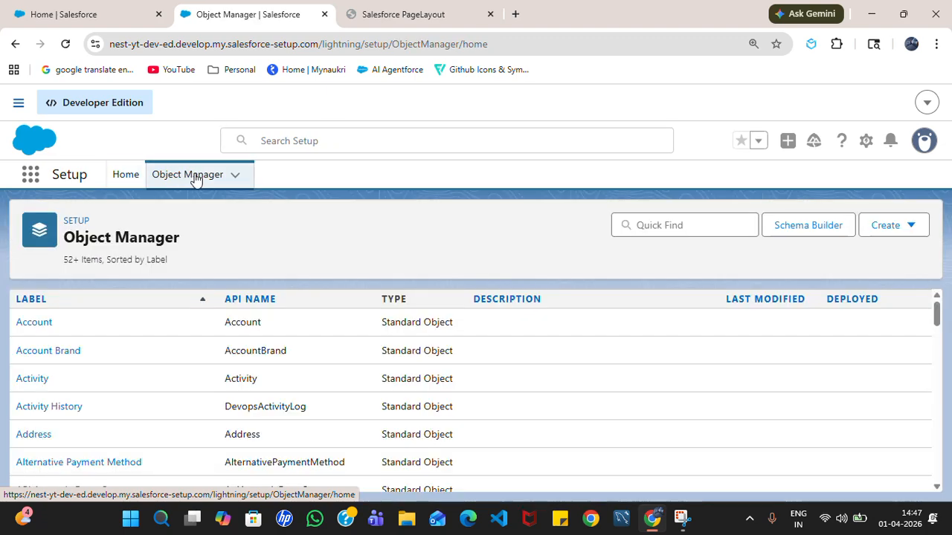
{"action": "scroll", "coordinate": [195, 331], "scroll_direction": "down", "scroll_amount": 1}
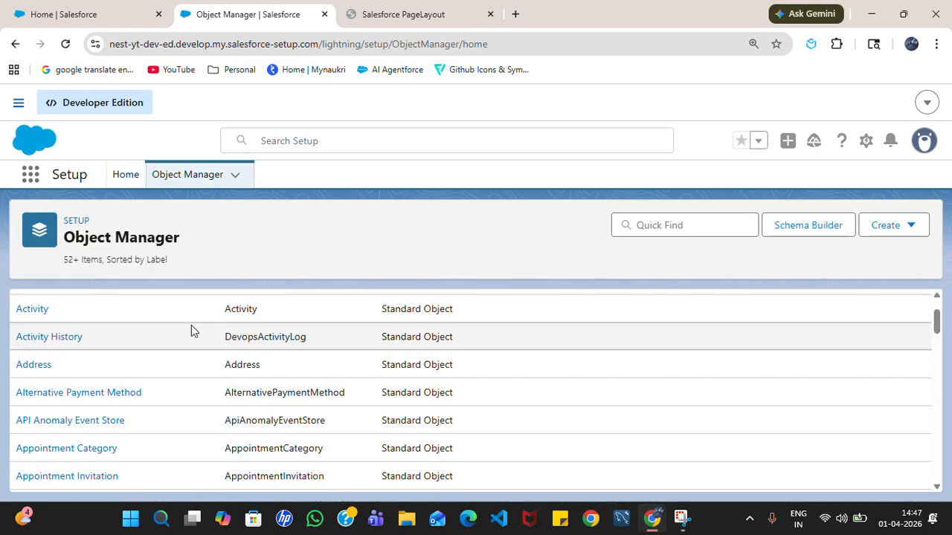
{"action": "scroll", "coordinate": [167, 383], "scroll_direction": "up", "scroll_amount": 1}
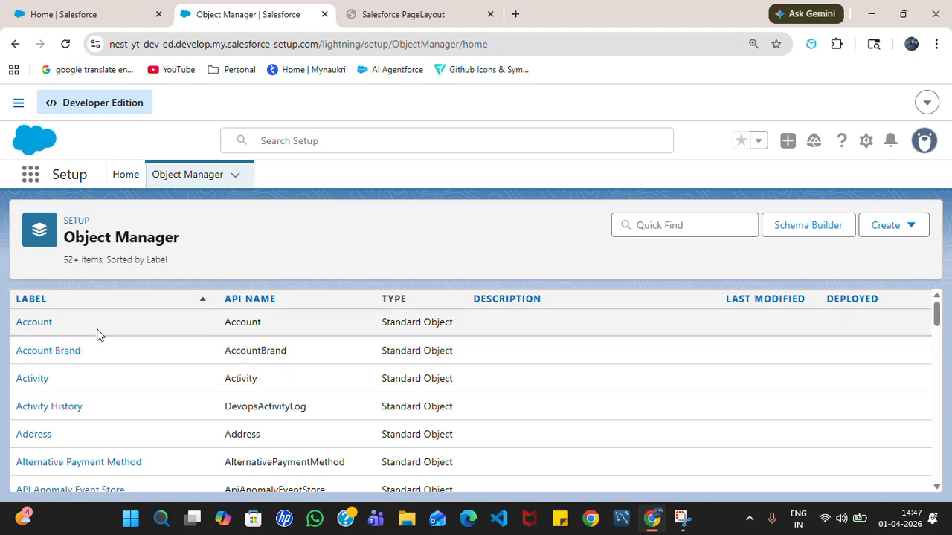
{"action": "left_click", "coordinate": [35, 324]}
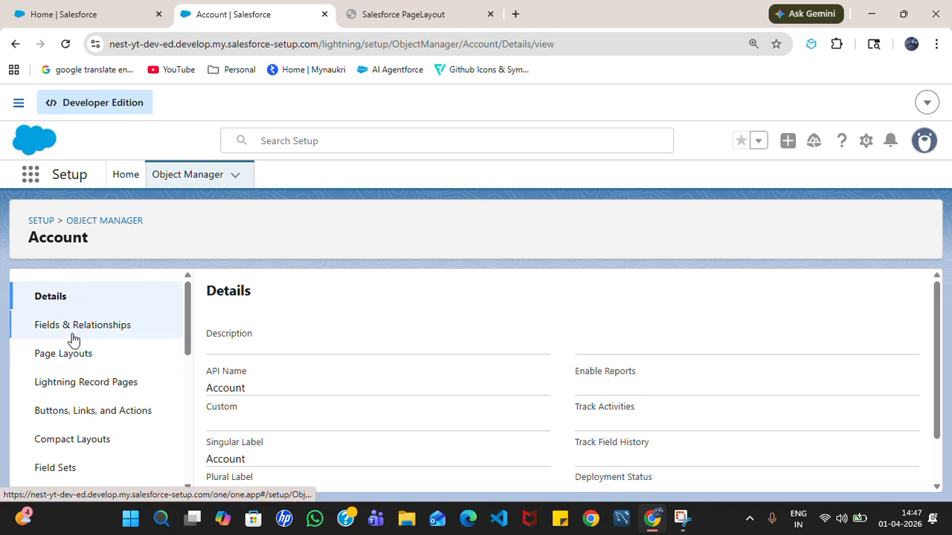
{"action": "scroll", "coordinate": [80, 425], "scroll_direction": "down", "scroll_amount": 4}
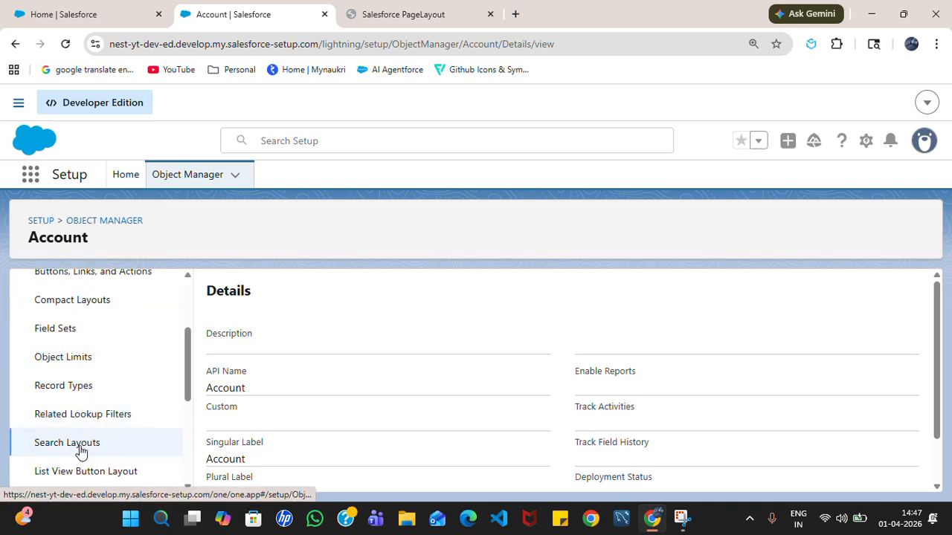
{"action": "scroll", "coordinate": [84, 375], "scroll_direction": "up", "scroll_amount": 4}
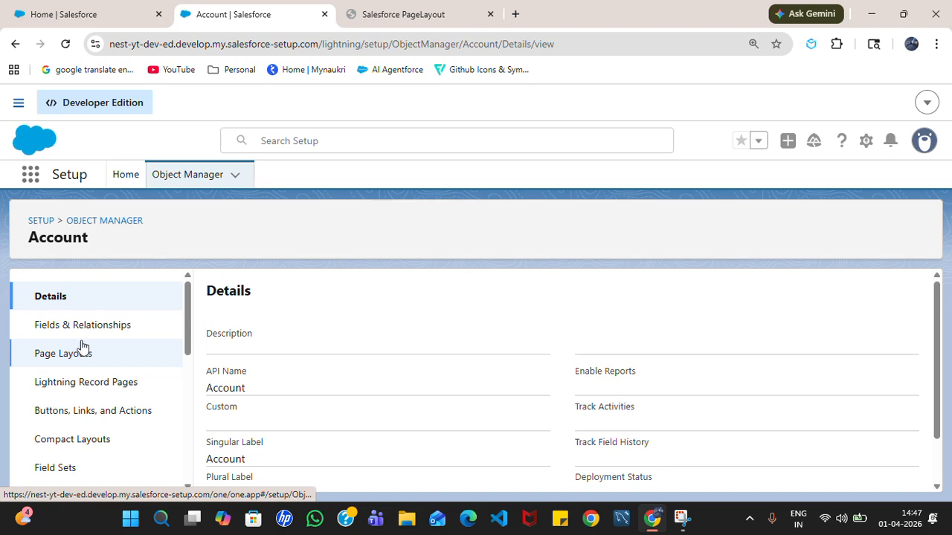
{"action": "left_click", "coordinate": [80, 359]}
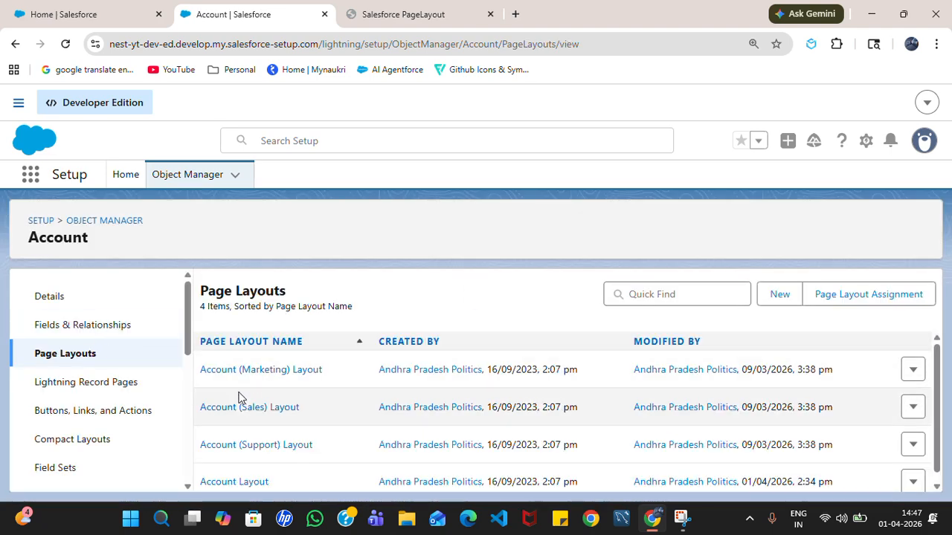
{"action": "scroll", "coordinate": [245, 394], "scroll_direction": "down", "scroll_amount": 1}
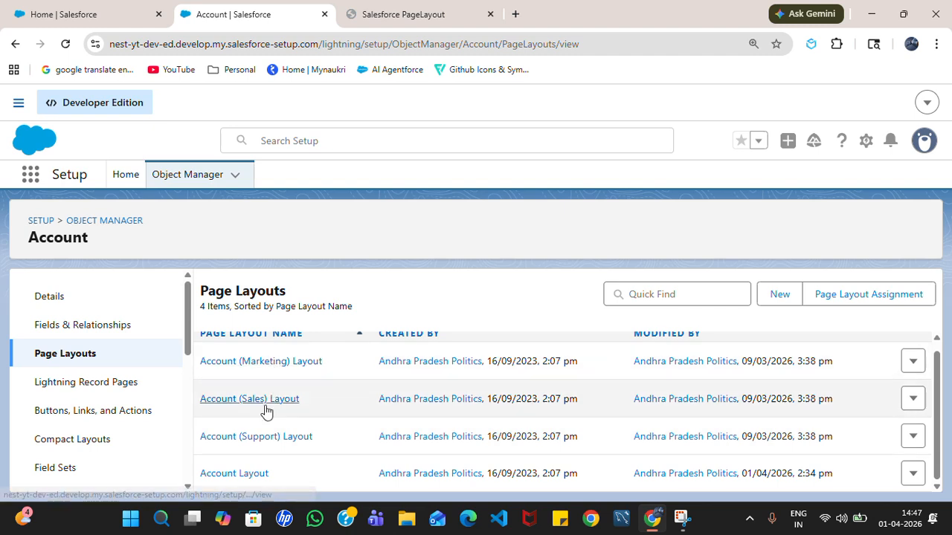
{"action": "scroll", "coordinate": [313, 439], "scroll_direction": "up", "scroll_amount": 1}
{"action": "scroll", "coordinate": [357, 428], "scroll_direction": "down", "scroll_amount": 1}
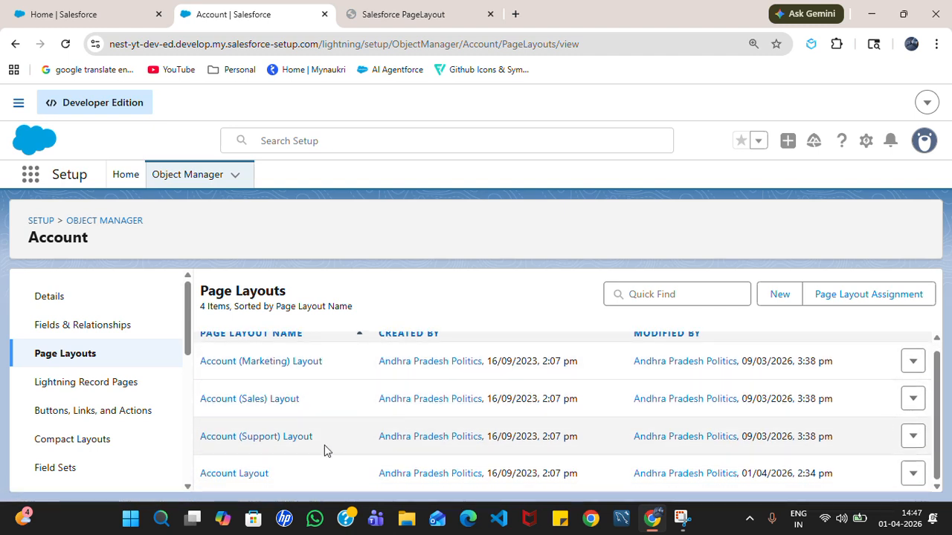
- Open the Account Layout editor, then start a New Account form from the Accounts list
{"action": "left_click", "coordinate": [252, 482]}
{"action": "left_click", "coordinate": [64, 9]}
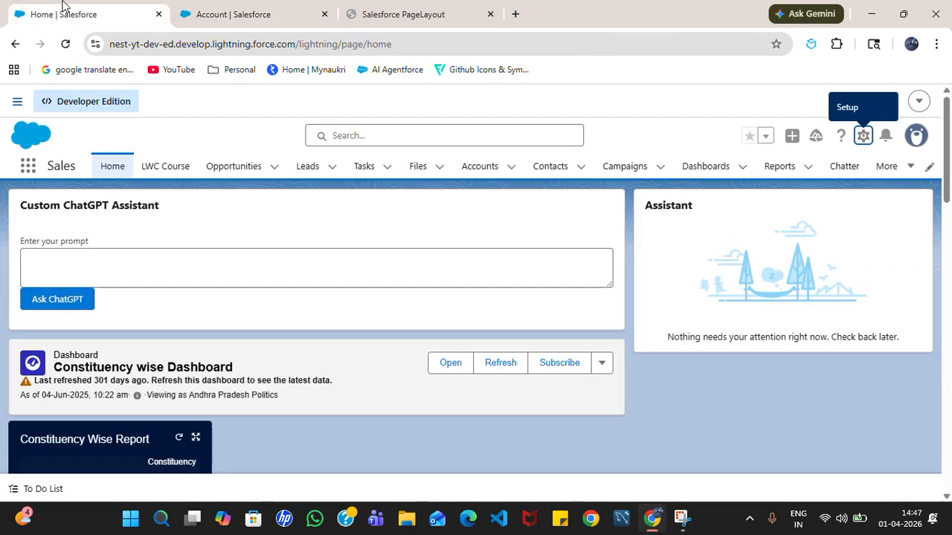
{"action": "left_click", "coordinate": [497, 169]}
{"action": "left_click", "coordinate": [784, 216]}
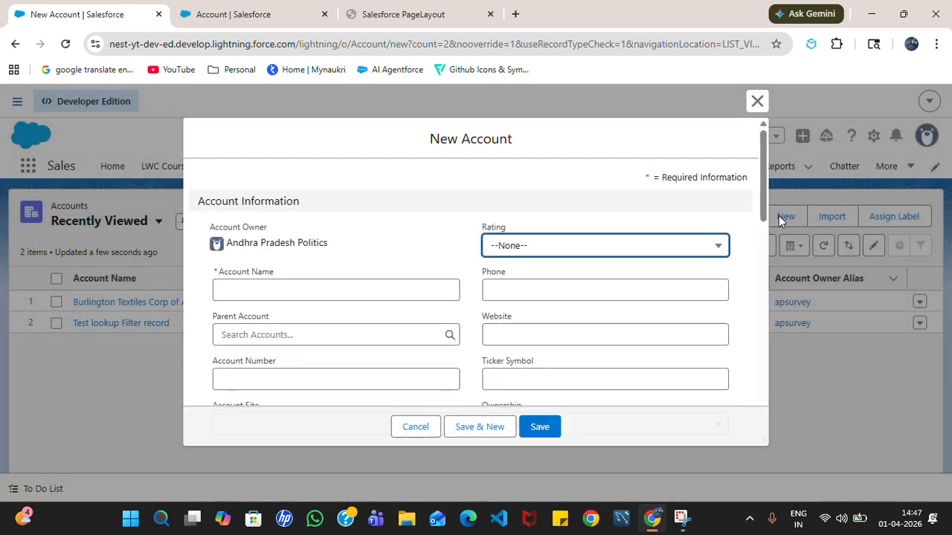
- Scroll the New Account form and highlight its Employees and SIC Code labels
{"action": "scroll", "coordinate": [510, 269], "scroll_direction": "down", "scroll_amount": 1}
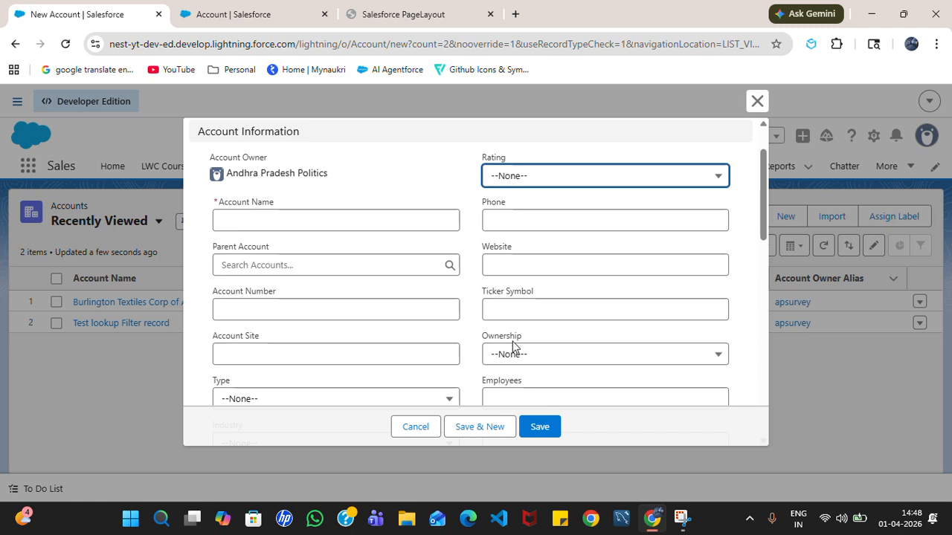
{"action": "scroll", "coordinate": [510, 364], "scroll_direction": "down", "scroll_amount": 1}
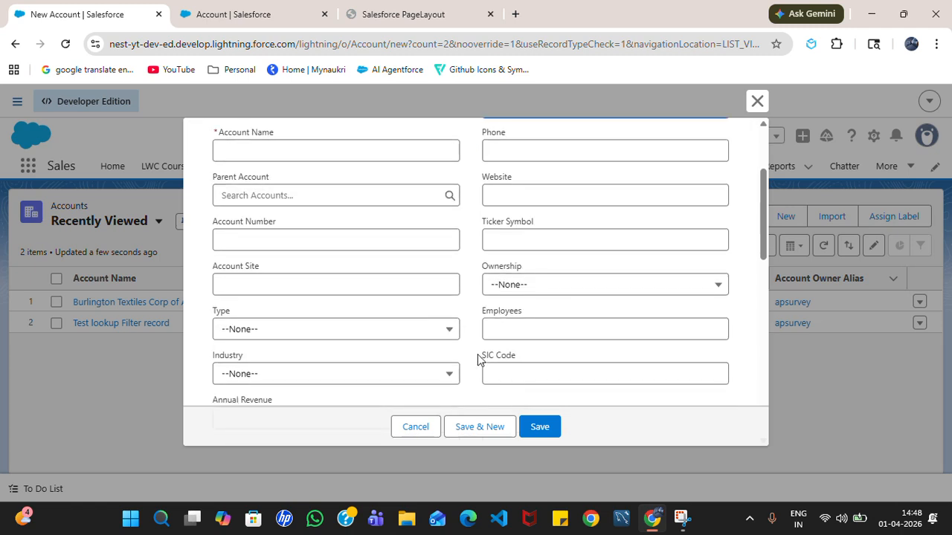
{"action": "left_click_drag", "start_coordinate": [490, 314], "coordinate": [525, 319]}
{"action": "left_click_drag", "start_coordinate": [482, 356], "coordinate": [506, 357]}
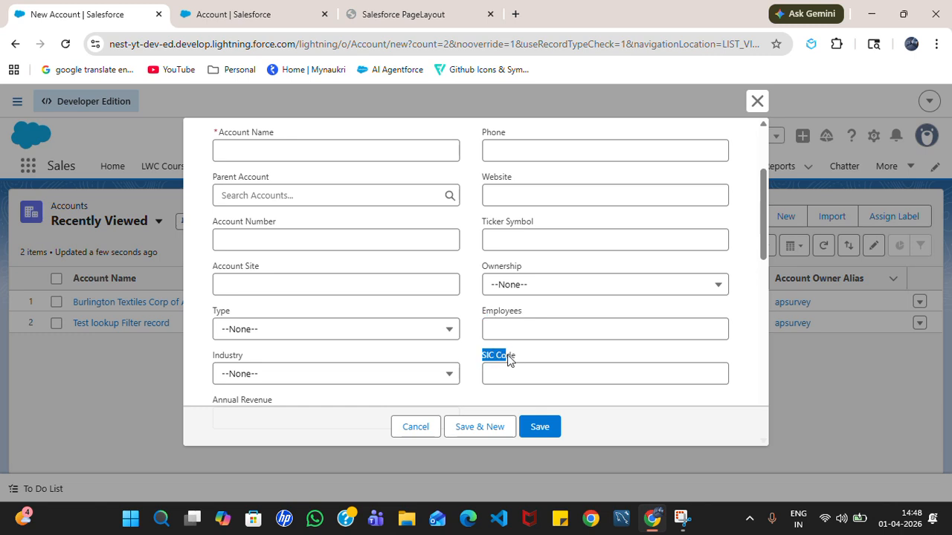
{"action": "scroll", "coordinate": [493, 352], "scroll_direction": "down", "scroll_amount": 1}
{"action": "scroll", "coordinate": [483, 297], "scroll_direction": "up", "scroll_amount": 1}
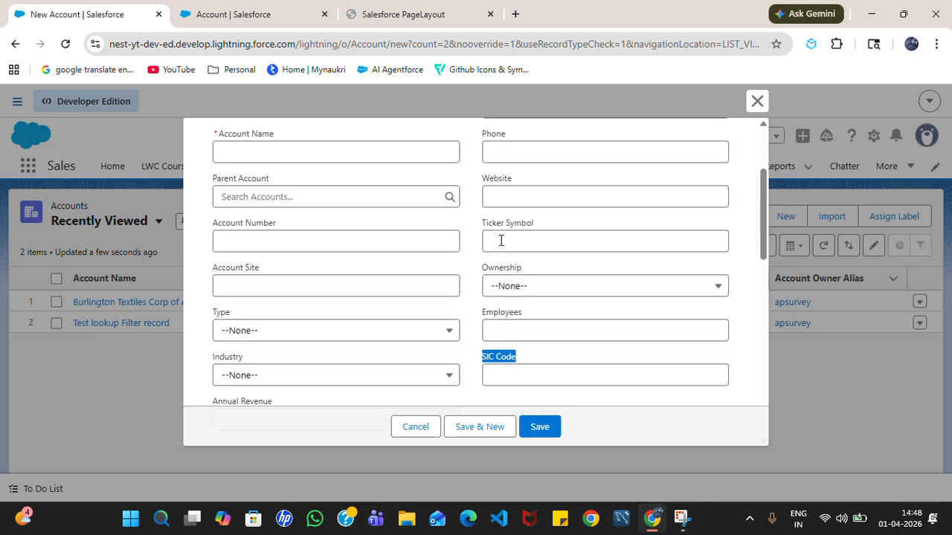
{"action": "scroll", "coordinate": [504, 227], "scroll_direction": "up", "scroll_amount": 1}
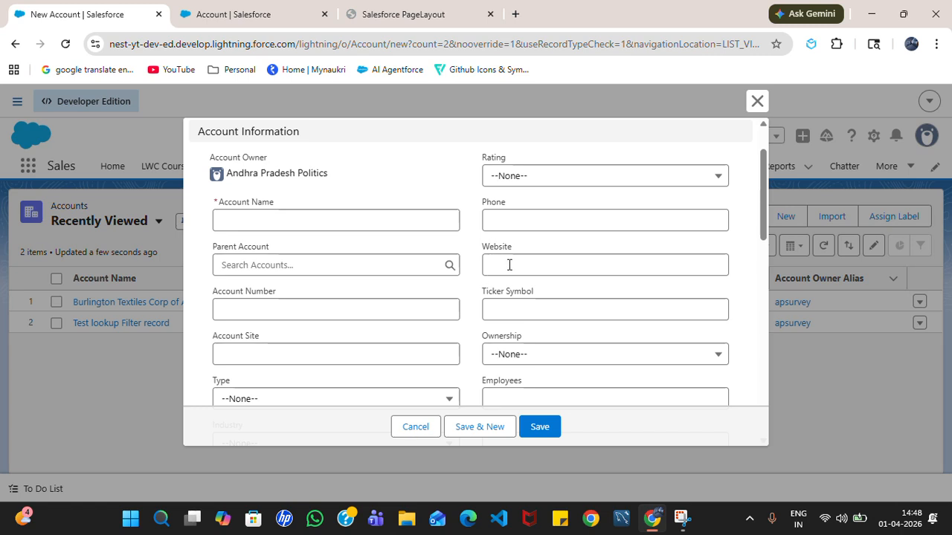
{"action": "scroll", "coordinate": [519, 313], "scroll_direction": "down", "scroll_amount": 1}
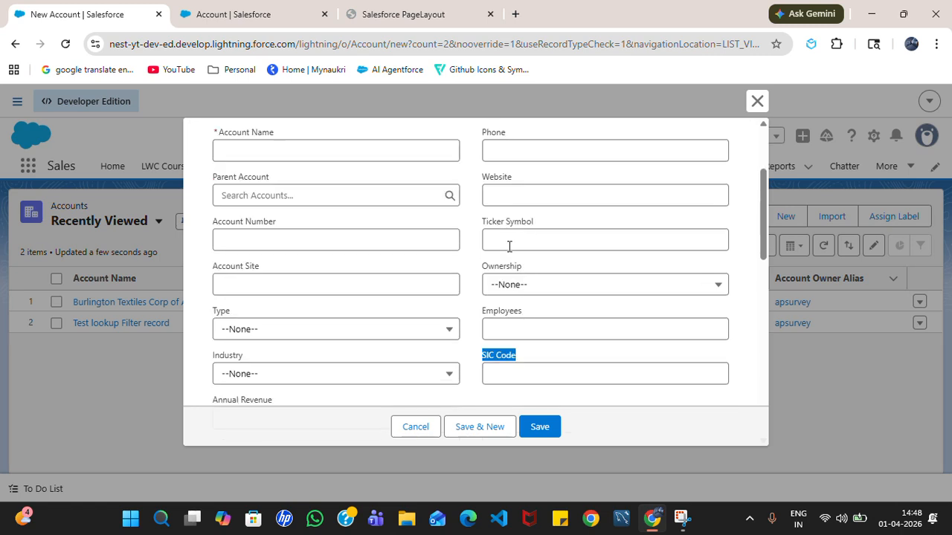
{"action": "left_click", "coordinate": [545, 316]}
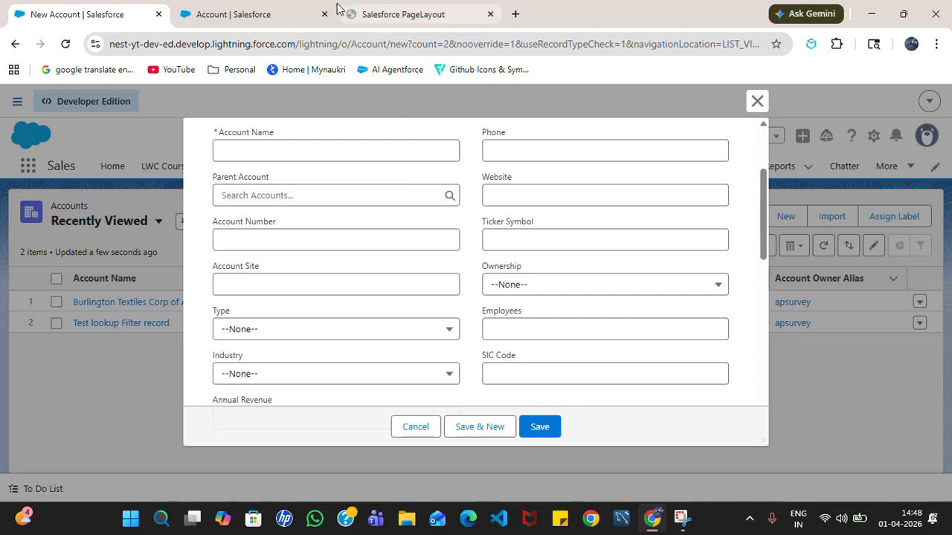
- Return to the Account page layouts list and reopen the Account Layout editor
{"action": "left_click", "coordinate": [307, 15]}
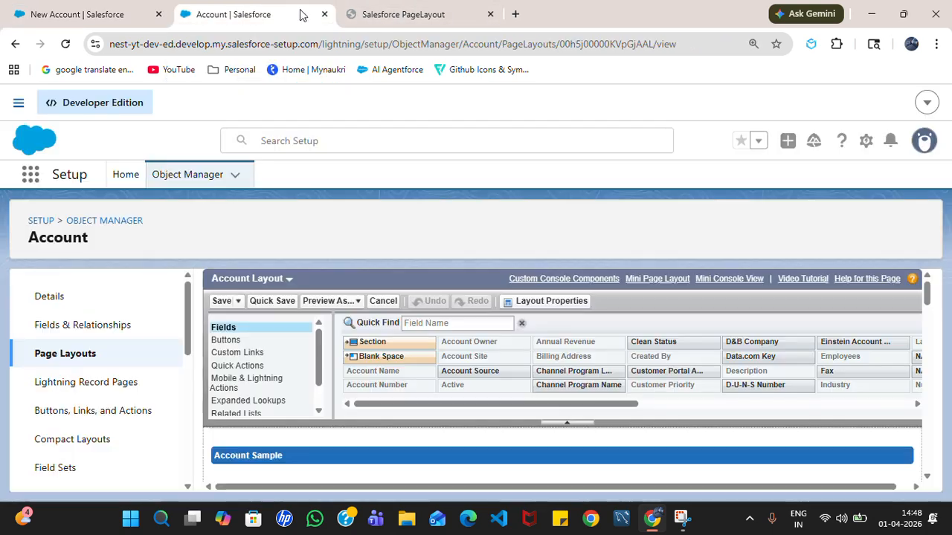
{"action": "scroll", "coordinate": [349, 313], "scroll_direction": "down", "scroll_amount": 2}
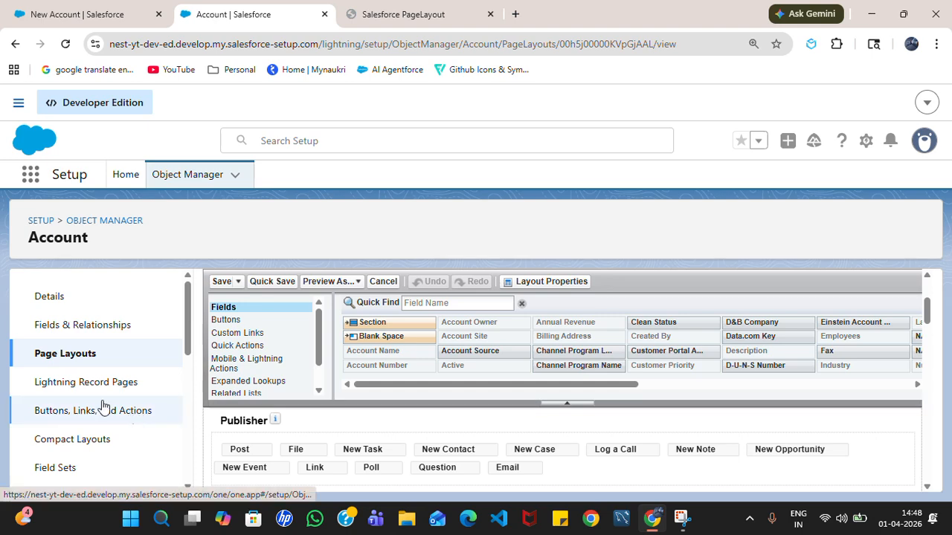
{"action": "left_click", "coordinate": [75, 362]}
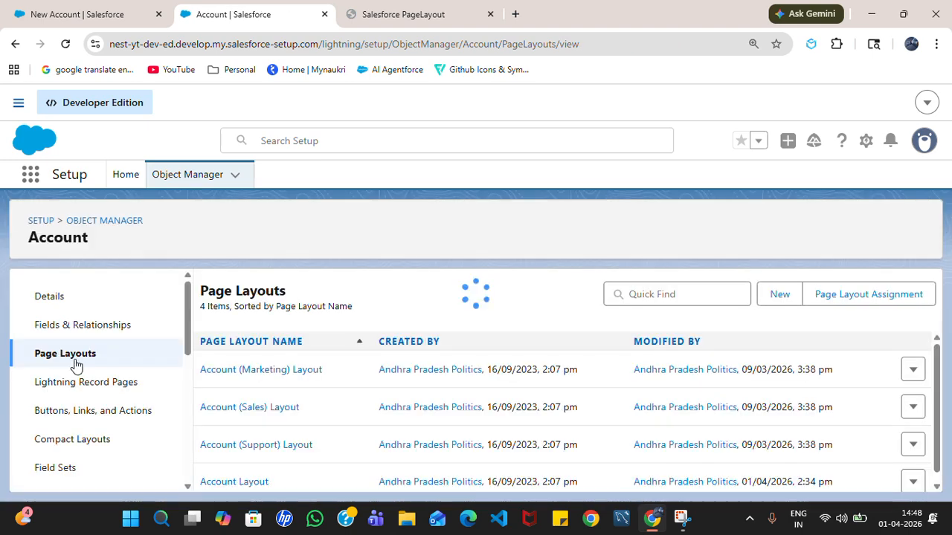
{"action": "scroll", "coordinate": [223, 431], "scroll_direction": "down", "scroll_amount": 1}
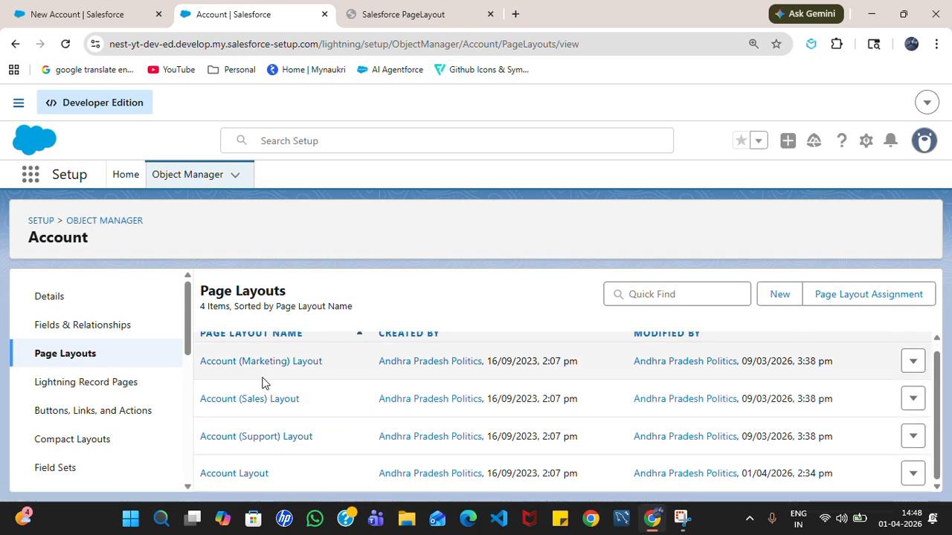
{"action": "left_click", "coordinate": [234, 474]}
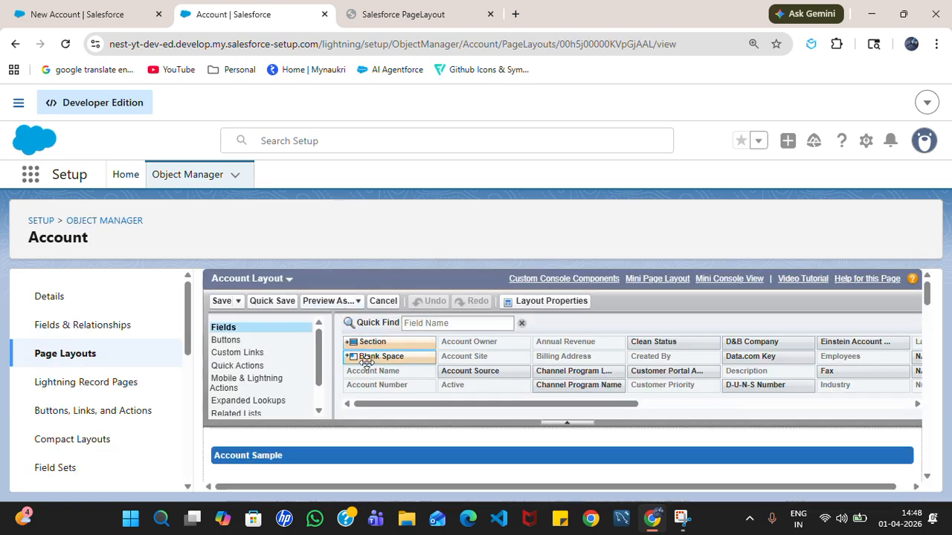
{"action": "scroll", "coordinate": [397, 444], "scroll_direction": "down", "scroll_amount": 10}
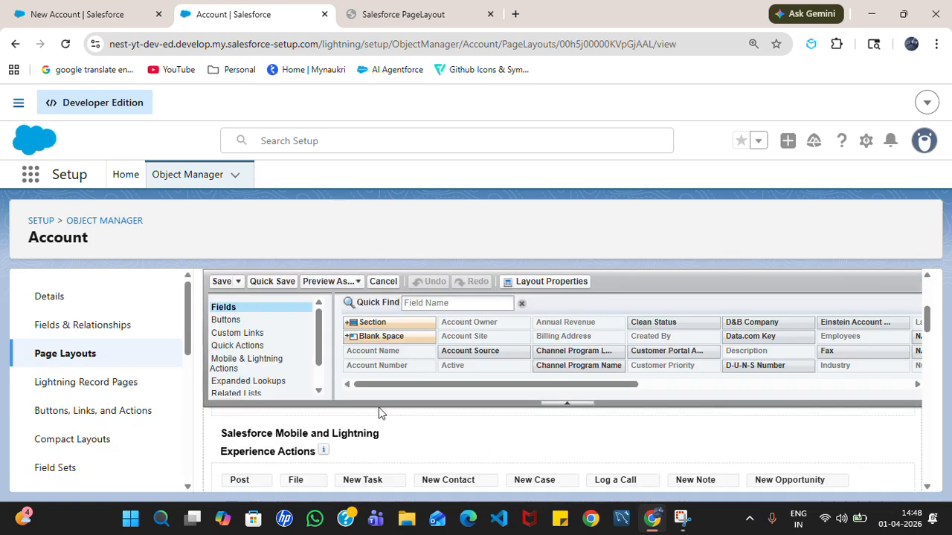
{"action": "scroll", "coordinate": [372, 437], "scroll_direction": "up", "scroll_amount": 3}
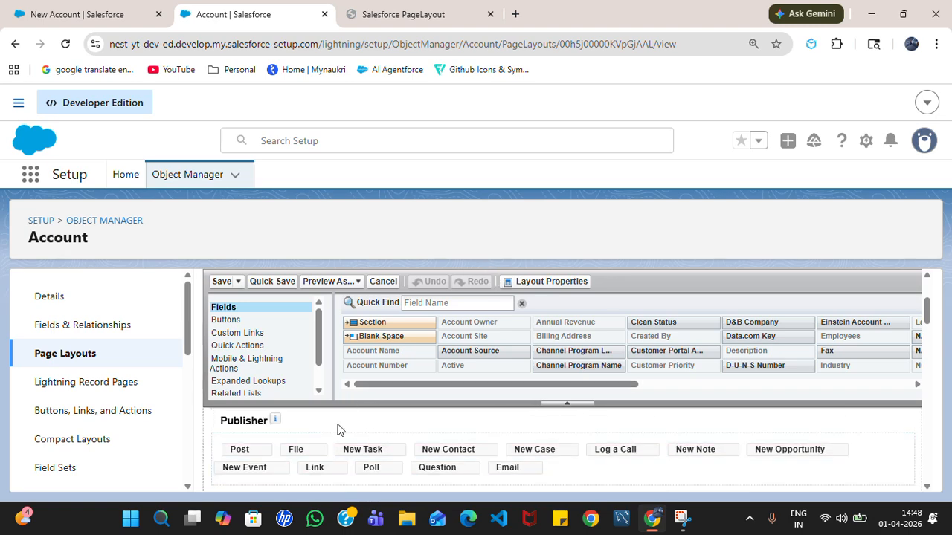
{"action": "scroll", "coordinate": [320, 437], "scroll_direction": "down", "scroll_amount": 5}
{"action": "scroll", "coordinate": [321, 443], "scroll_direction": "down", "scroll_amount": 2}
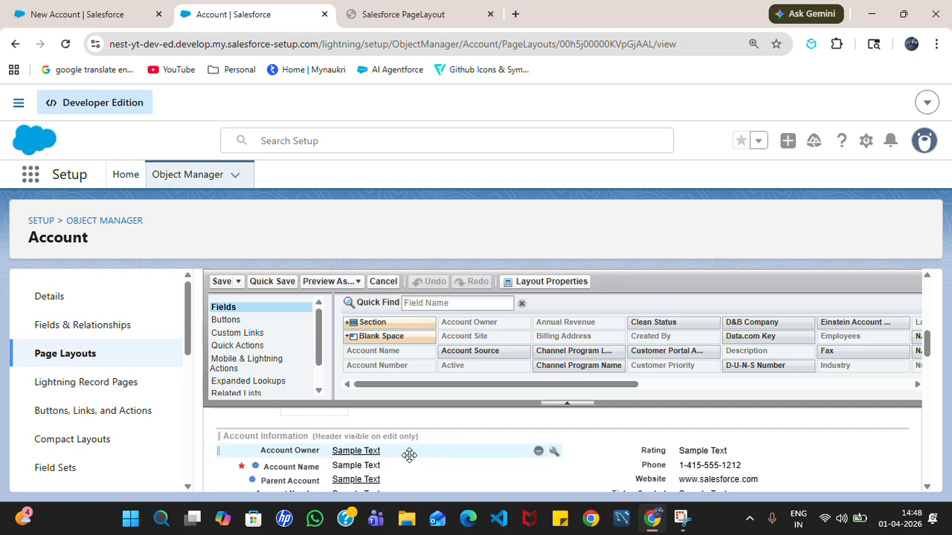
{"action": "scroll", "coordinate": [440, 456], "scroll_direction": "down", "scroll_amount": 2}
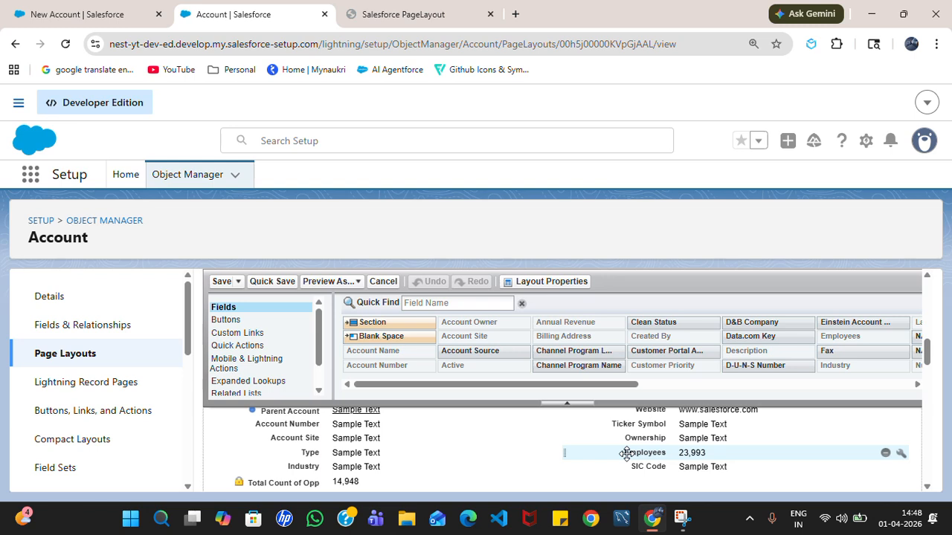
- Drag Employees and SIC Code off the layout and place Fax above Phone
{"action": "left_click_drag", "start_coordinate": [627, 454], "coordinate": [554, 333]}
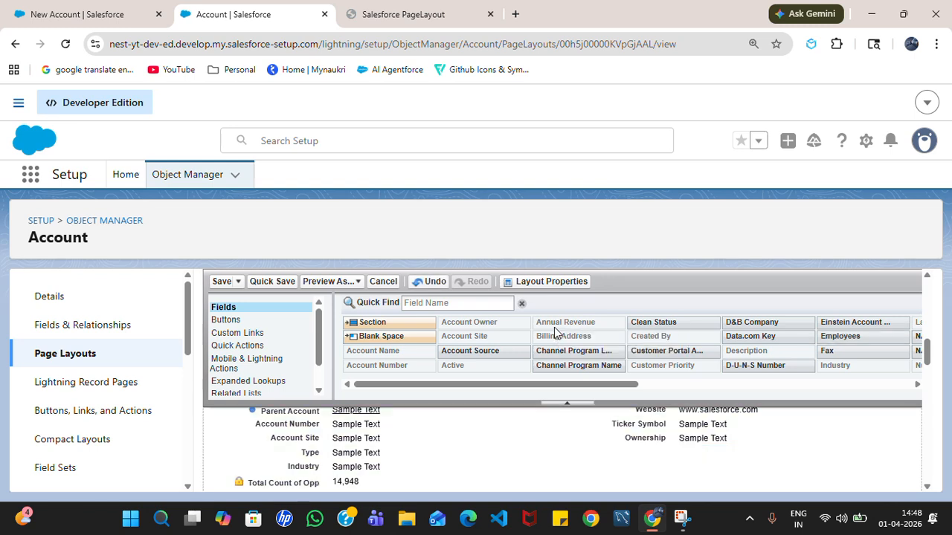
{"action": "left_click_drag", "start_coordinate": [637, 452], "coordinate": [549, 323]}
{"action": "scroll", "coordinate": [684, 457], "scroll_direction": "up", "scroll_amount": 2}
{"action": "left_click_drag", "start_coordinate": [829, 351], "coordinate": [662, 459]}
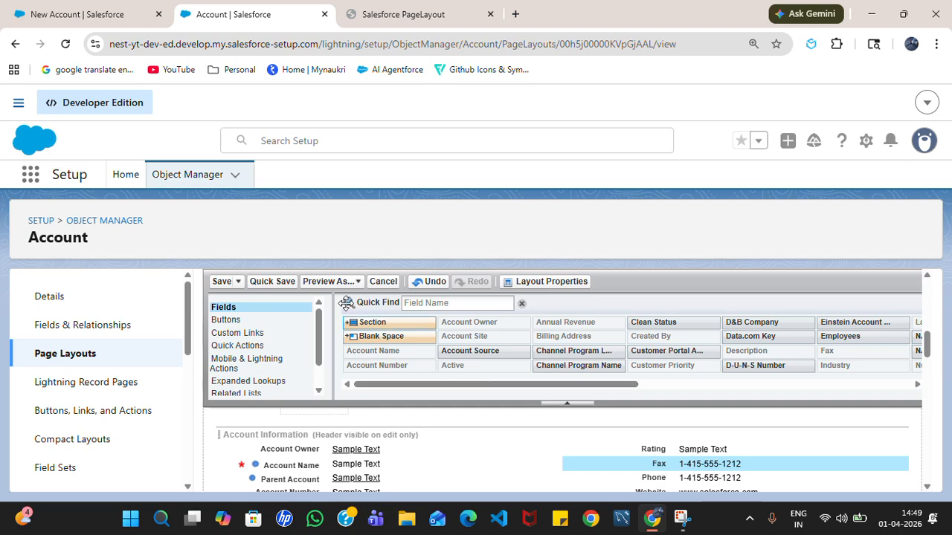
- Save the Account Layout changes and dismiss the stale New Account form without saving
{"action": "left_click", "coordinate": [268, 282]}
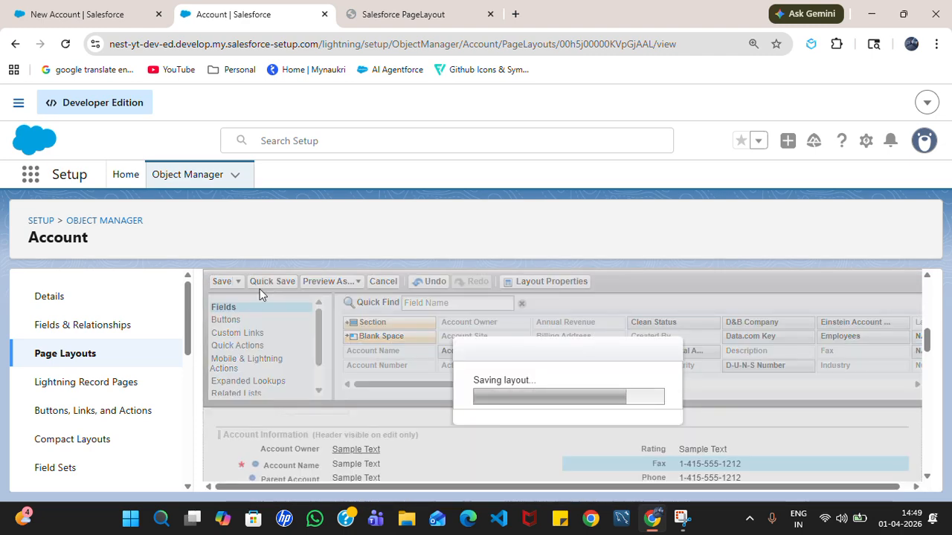
{"action": "left_click", "coordinate": [221, 282]}
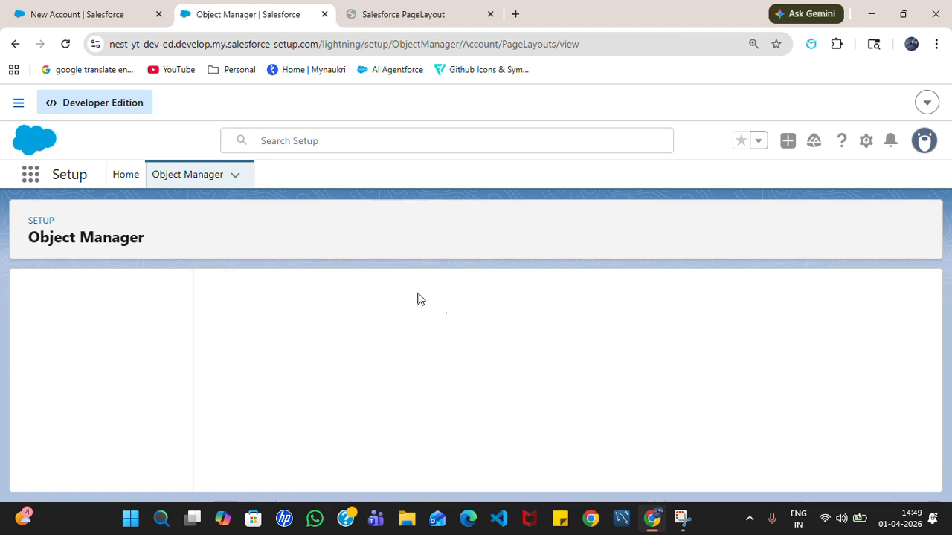
{"action": "left_click", "coordinate": [104, 7]}
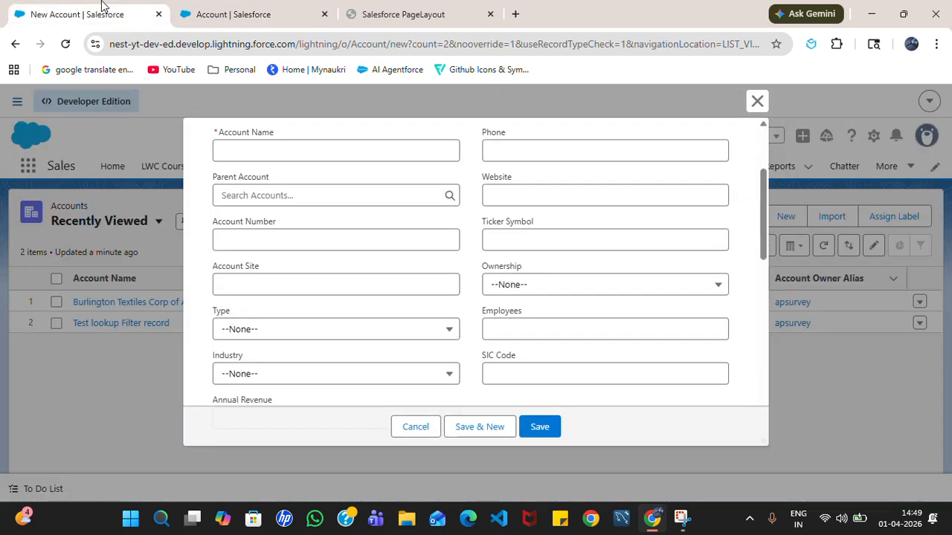
{"action": "left_click", "coordinate": [754, 101]}
- Reload the Accounts page twice and inspect a fresh New Account form, then cancel it
{"action": "left_click", "coordinate": [66, 43]}
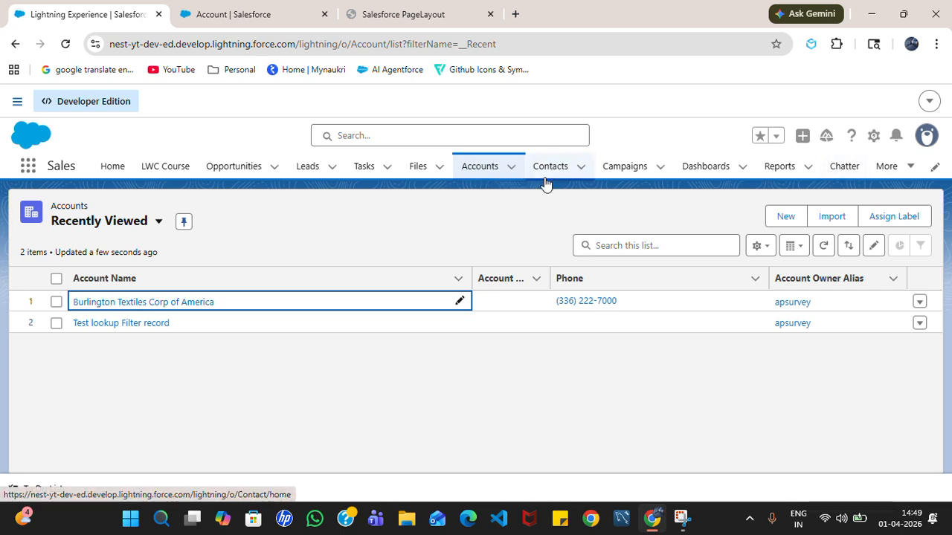
{"action": "left_click", "coordinate": [66, 44]}
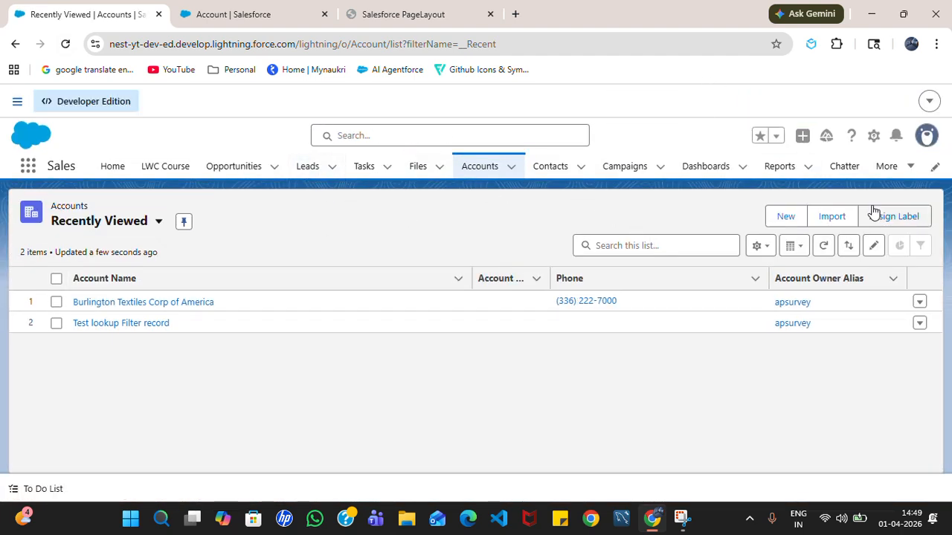
{"action": "left_click", "coordinate": [786, 217]}
{"action": "scroll", "coordinate": [505, 271], "scroll_direction": "down", "scroll_amount": 1}
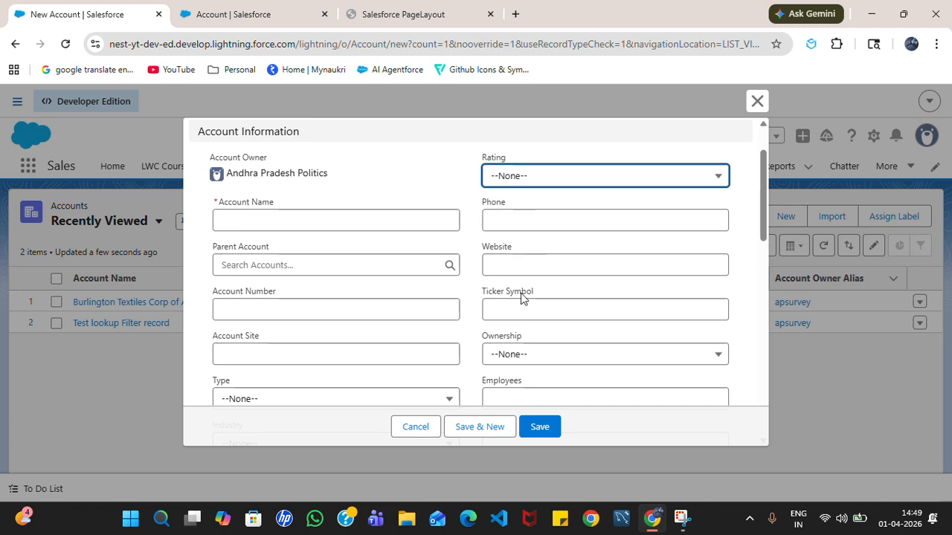
{"action": "scroll", "coordinate": [520, 301], "scroll_direction": "down", "scroll_amount": 1}
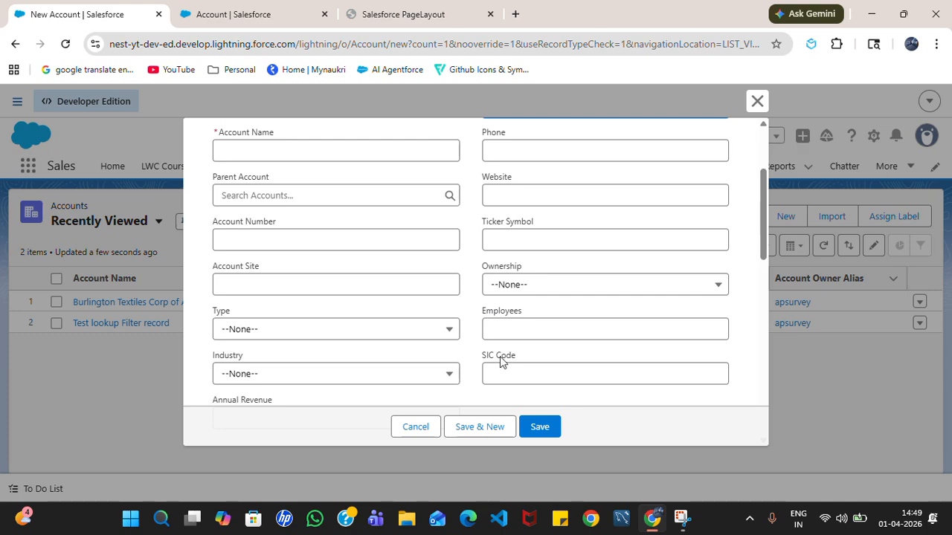
{"action": "left_click", "coordinate": [430, 427]}
- Reload again and recheck the New Account form before closing it
{"action": "left_click", "coordinate": [65, 44]}
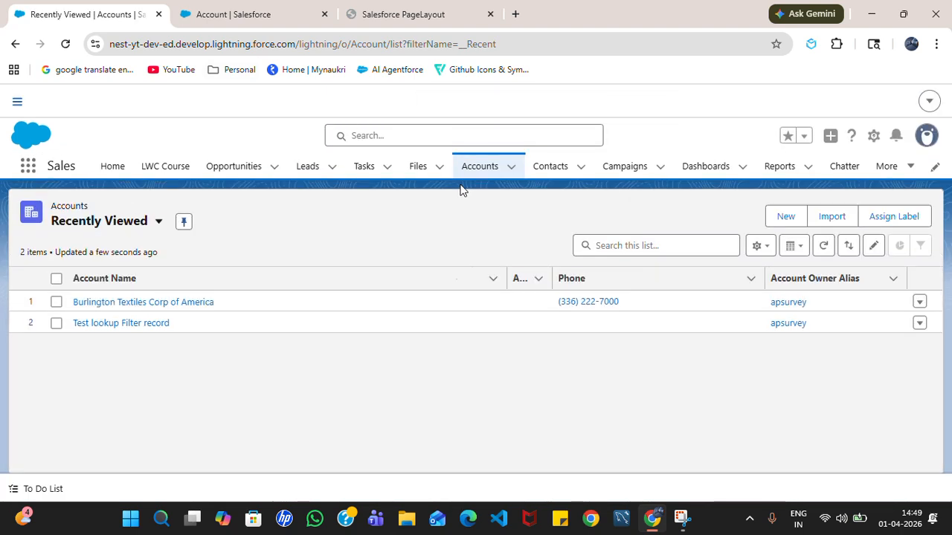
{"action": "left_click", "coordinate": [779, 218]}
{"action": "scroll", "coordinate": [529, 257], "scroll_direction": "down", "scroll_amount": 5}
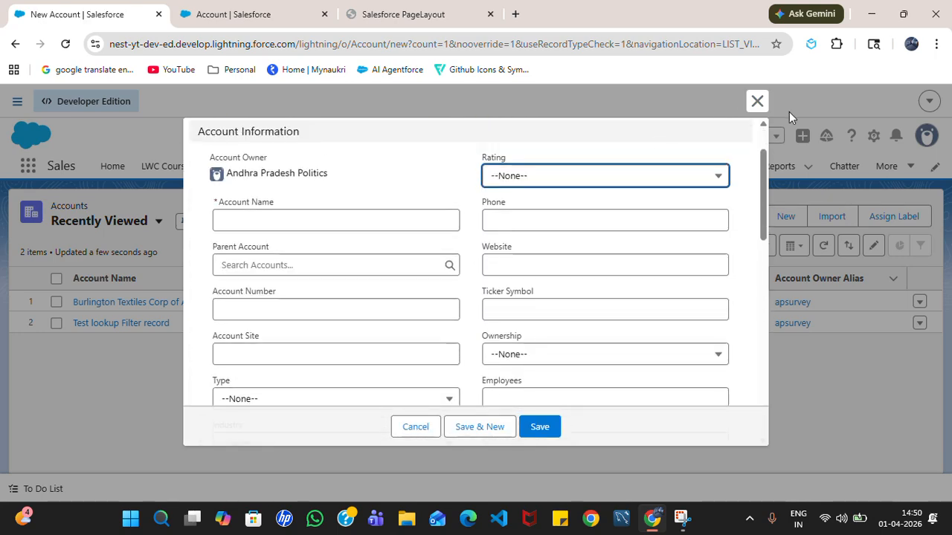
{"action": "left_click", "coordinate": [758, 103]}
- Close the Setup page layouts tab, refresh with F5, and recheck the New Account form
{"action": "left_click", "coordinate": [264, 14]}
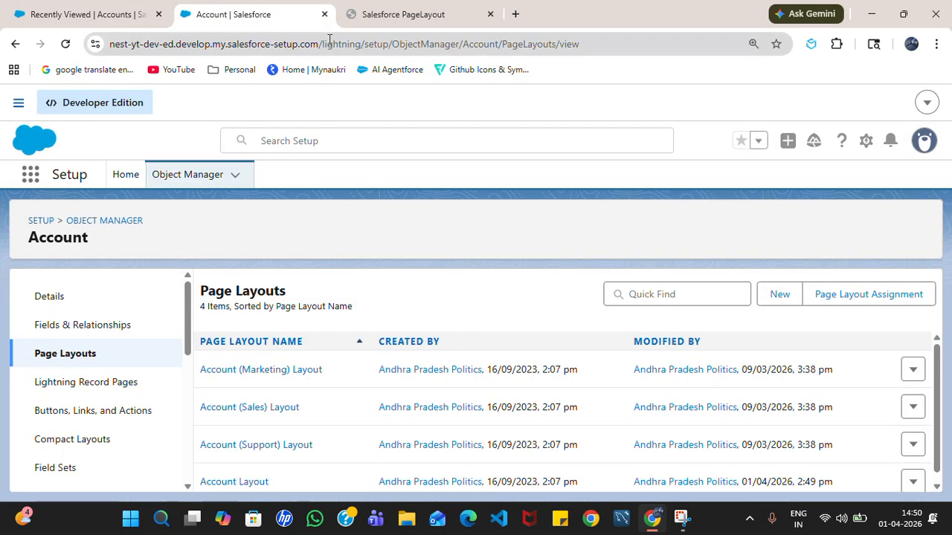
{"action": "left_click", "coordinate": [324, 14]}
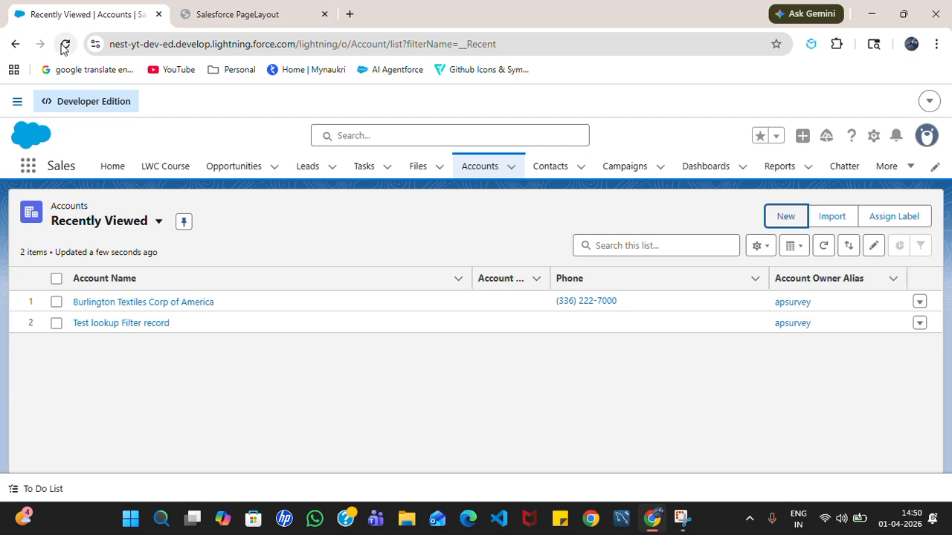
{"action": "key", "text": "F5"}
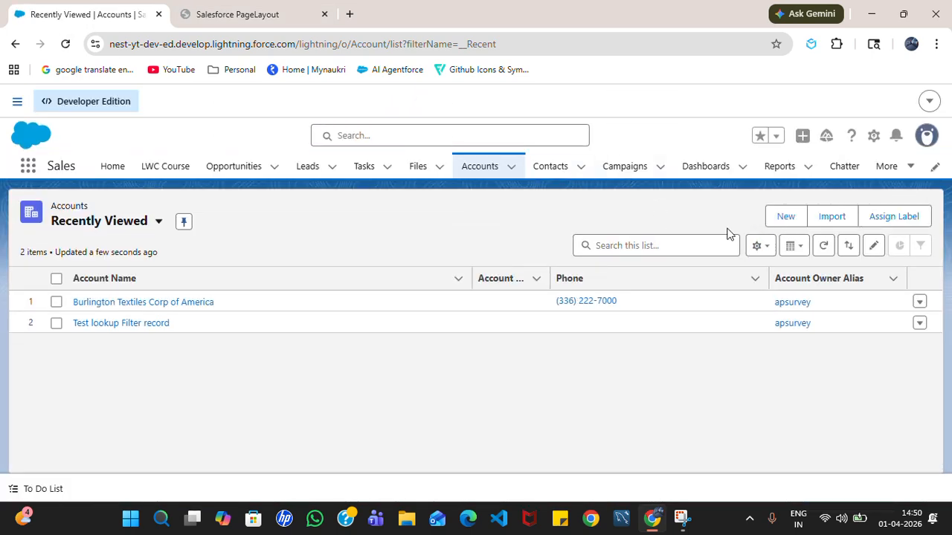
{"action": "left_click", "coordinate": [784, 215]}
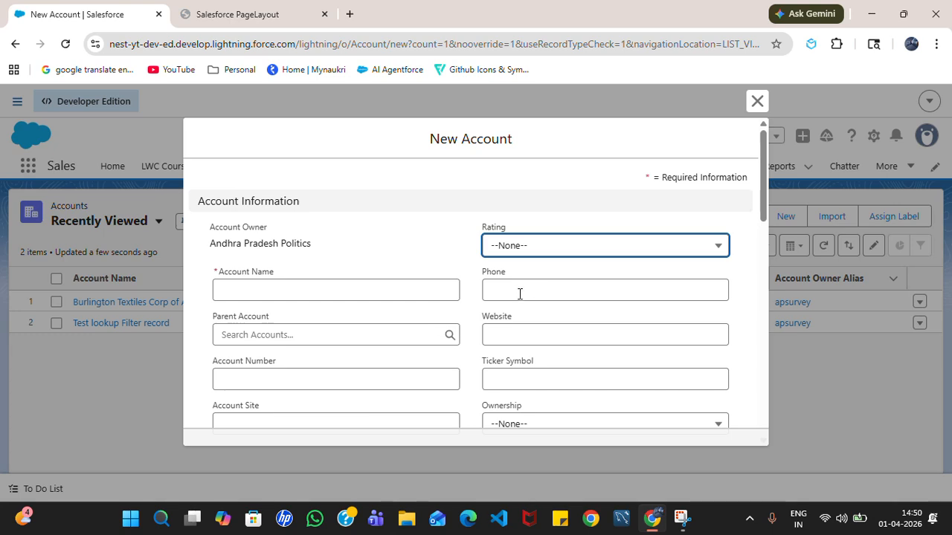
{"action": "scroll", "coordinate": [521, 292], "scroll_direction": "down", "scroll_amount": 5}
{"action": "scroll", "coordinate": [523, 270], "scroll_direction": "up", "scroll_amount": 5}
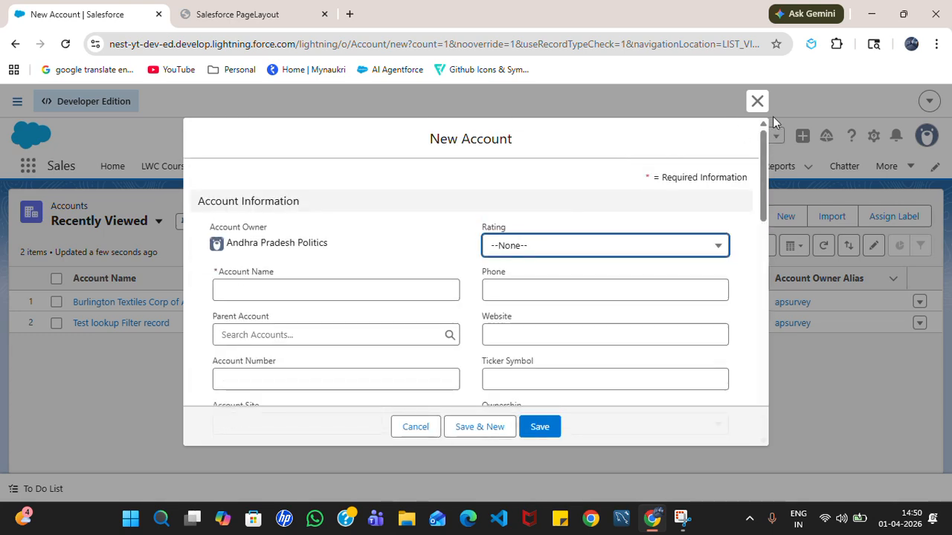
{"action": "left_click", "coordinate": [757, 101]}
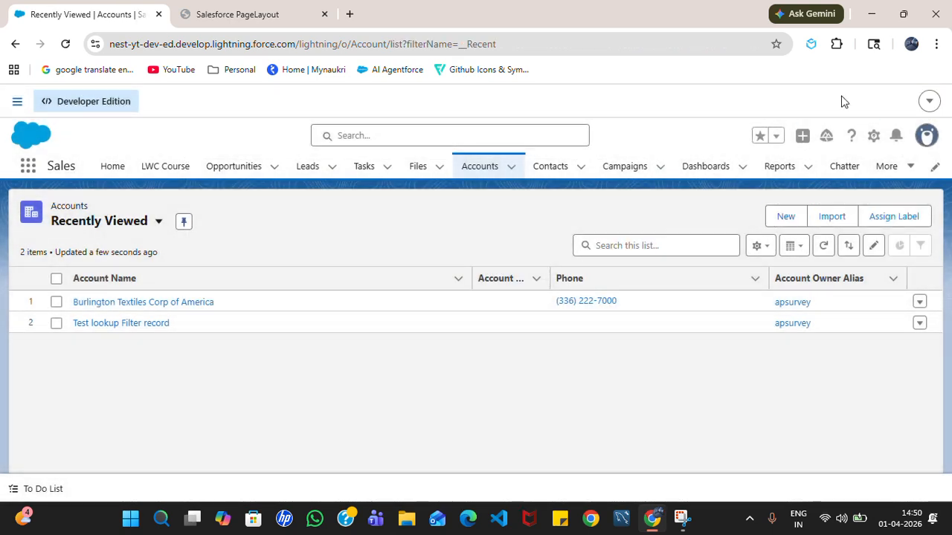
{"action": "left_click", "coordinate": [929, 101]}
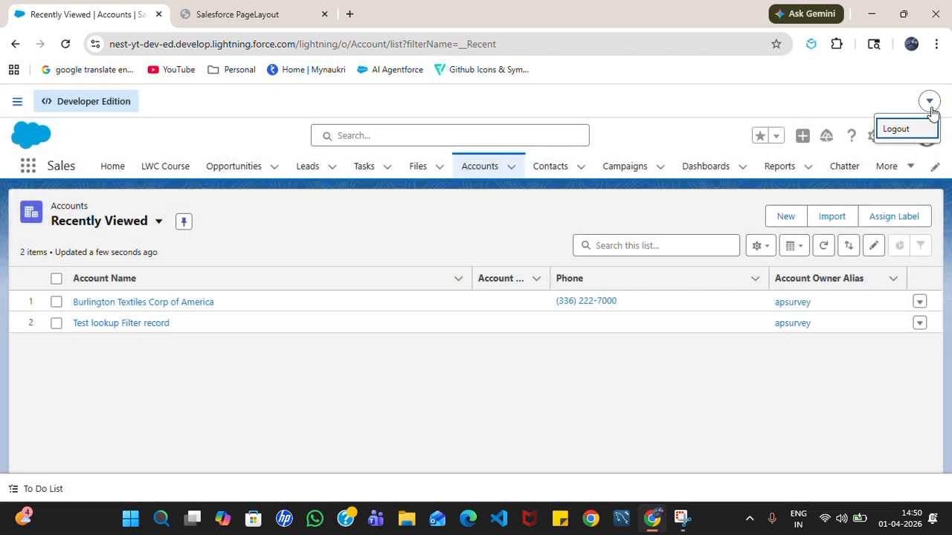
- Log out, then sign back in with the saved username and password, skipping the reminder
{"action": "left_click", "coordinate": [894, 129]}
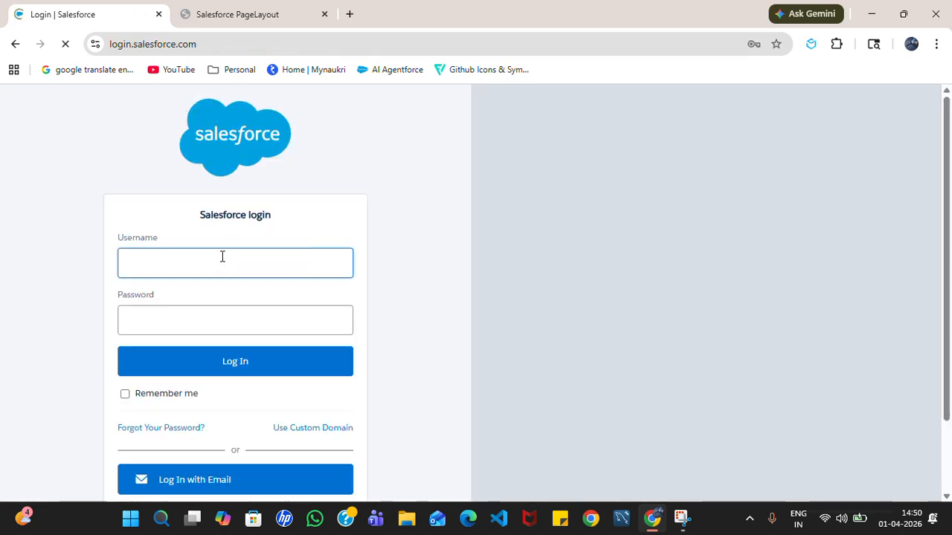
{"action": "left_click", "coordinate": [222, 257]}
{"action": "type", "text": "v"}
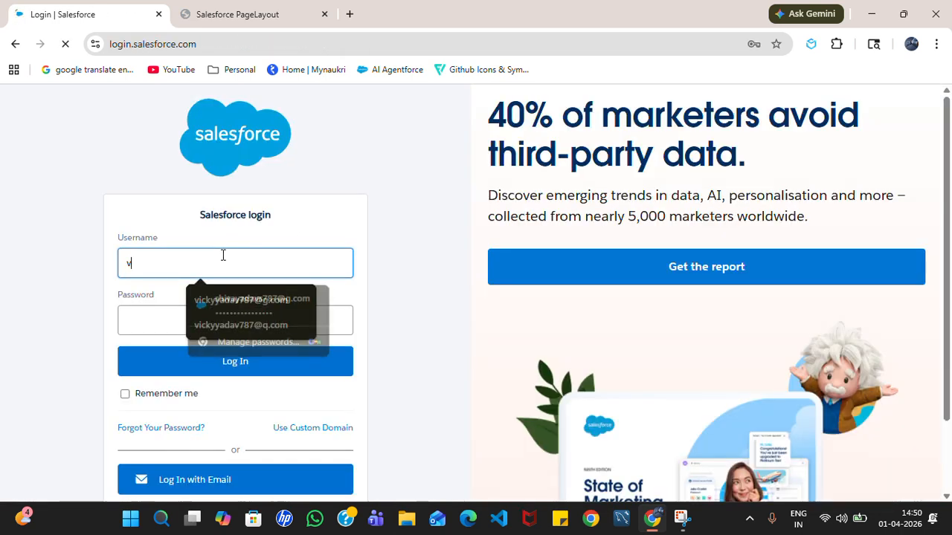
{"action": "type", "text": "i"}
{"action": "left_click", "coordinate": [234, 313]}
{"action": "left_click", "coordinate": [220, 262]}
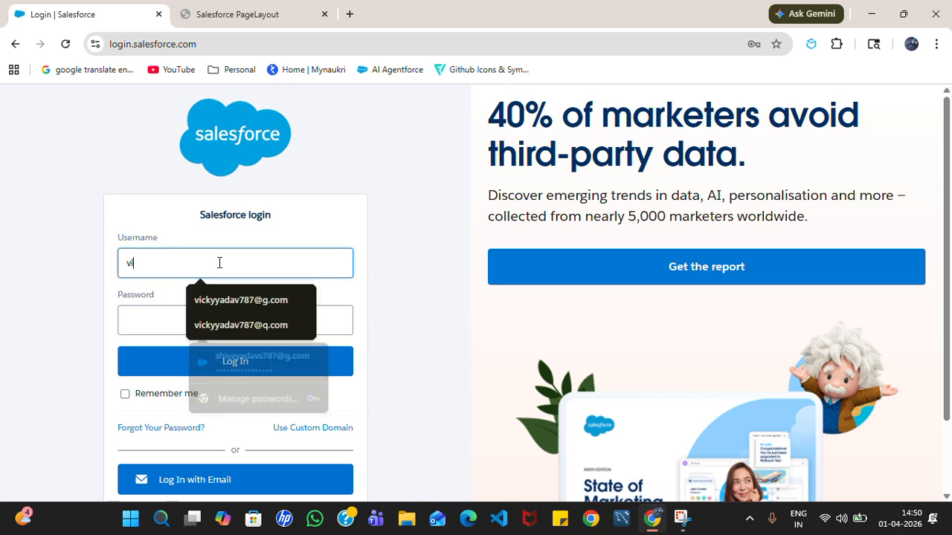
{"action": "left_click", "coordinate": [229, 325]}
{"action": "left_click", "coordinate": [209, 318]}
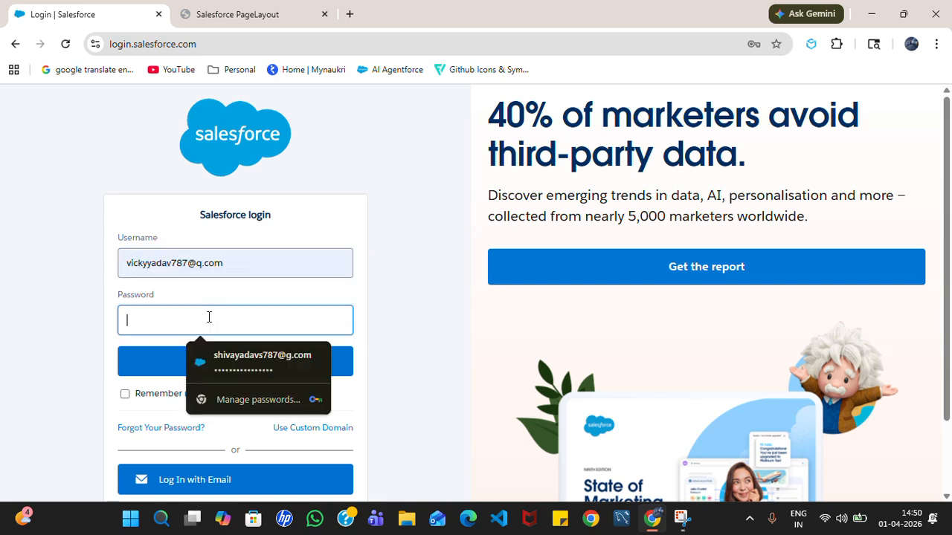
{"action": "type", "text": "•••"}
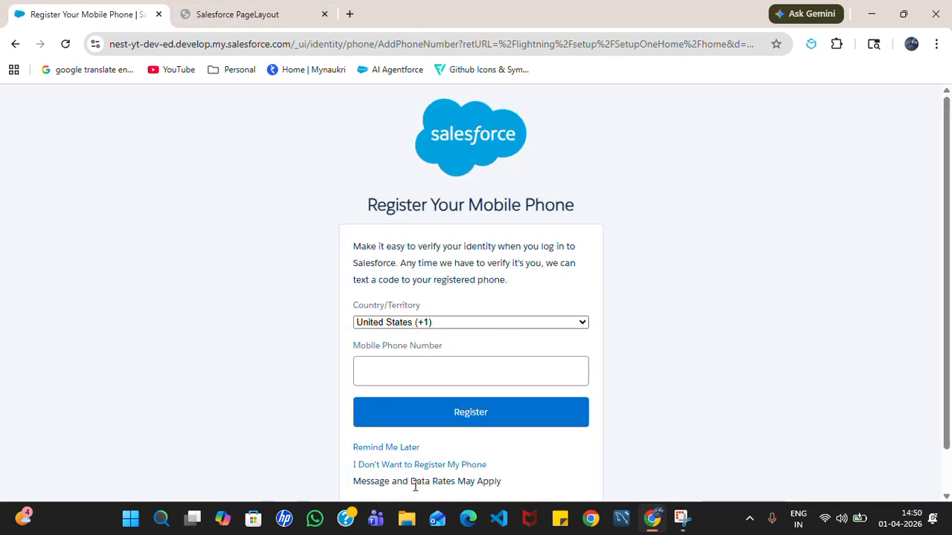
{"action": "left_click", "coordinate": [392, 447]}
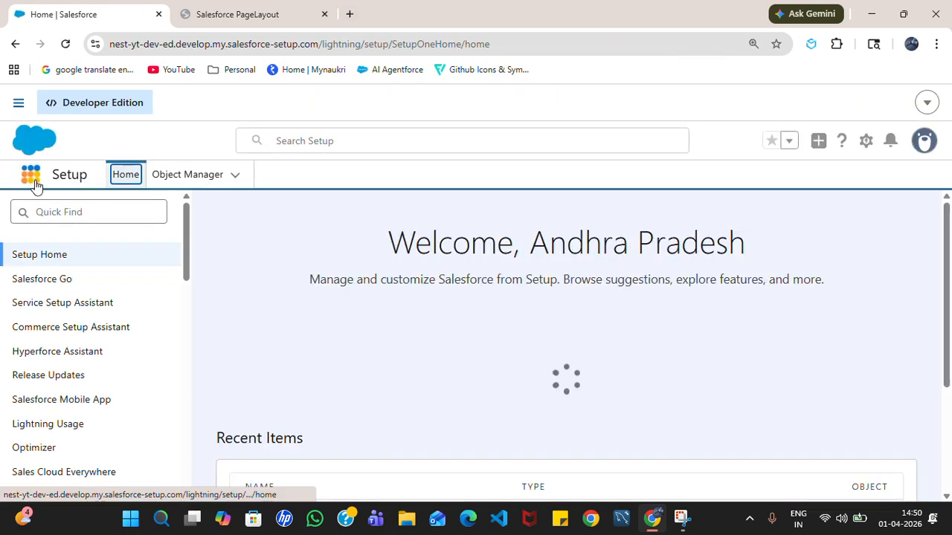
- Switch to the Sales app via an App Launcher search for 'Sa'
{"action": "left_click", "coordinate": [31, 177]}
{"action": "type", "text": "Sa"}
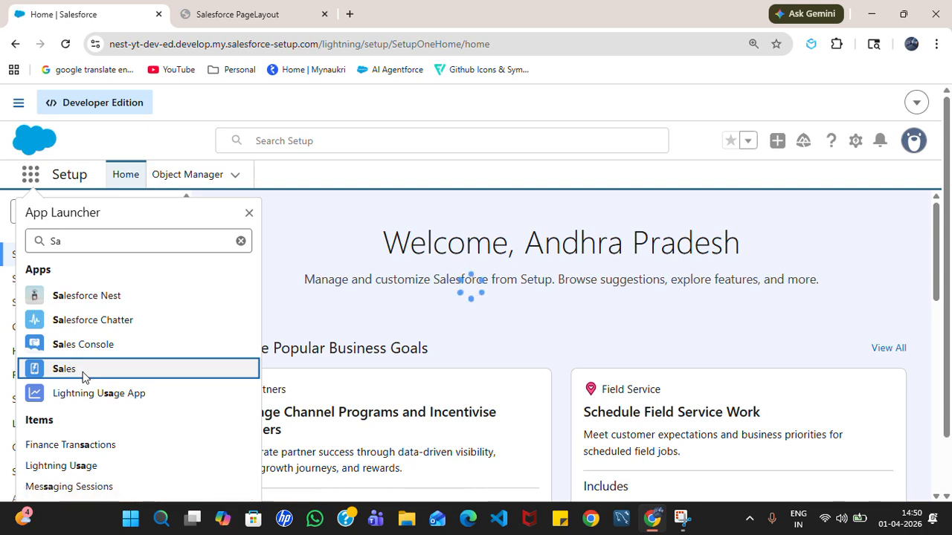
{"action": "left_click", "coordinate": [85, 376]}
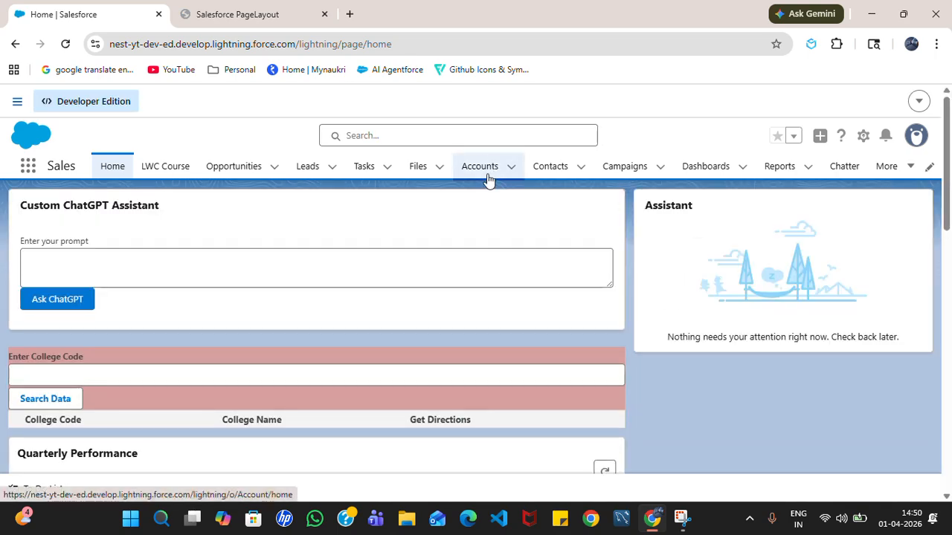
- Open the Accounts list and look over a New Account form before canceling it
{"action": "left_click", "coordinate": [480, 171]}
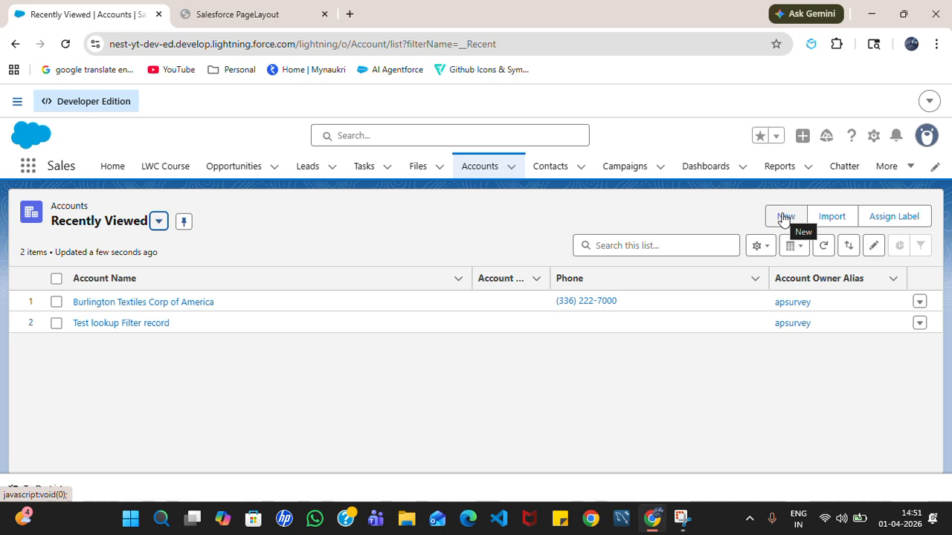
{"action": "left_click", "coordinate": [783, 218]}
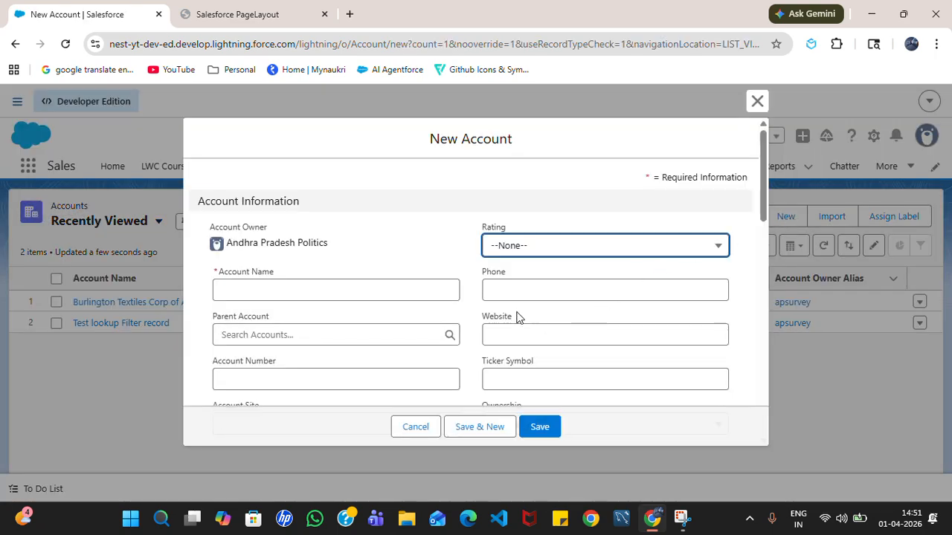
{"action": "scroll", "coordinate": [519, 317], "scroll_direction": "down", "scroll_amount": 3}
{"action": "scroll", "coordinate": [517, 307], "scroll_direction": "down", "scroll_amount": 2}
{"action": "scroll", "coordinate": [514, 314], "scroll_direction": "up", "scroll_amount": 5}
{"action": "left_click", "coordinate": [414, 429]}
- Glance at the PageLayout PDF, then return to Accounts via an App Launcher search for 'Acc'
{"action": "left_click", "coordinate": [216, 9]}
{"action": "left_click", "coordinate": [81, 6]}
{"action": "left_click", "coordinate": [28, 166]}
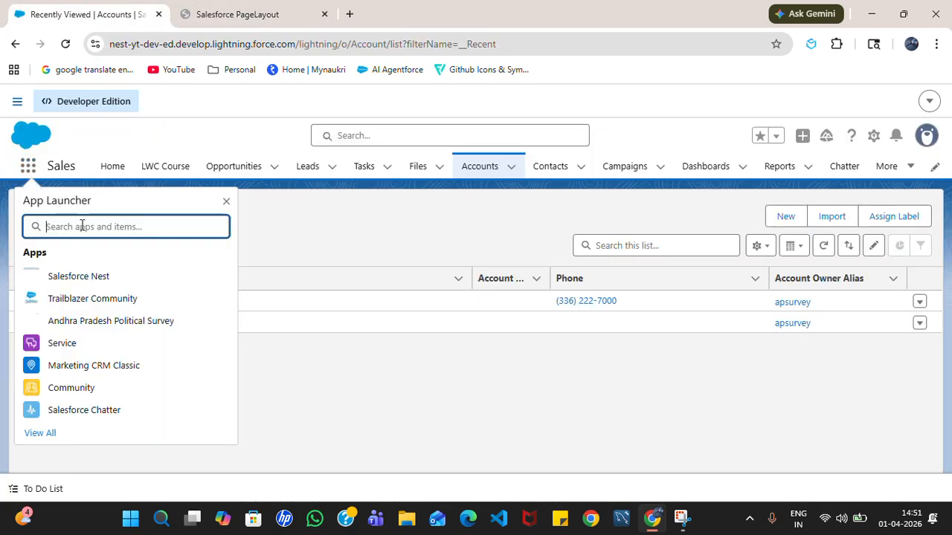
{"action": "type", "text": "Acc"}
{"action": "left_click", "coordinate": [49, 332]}
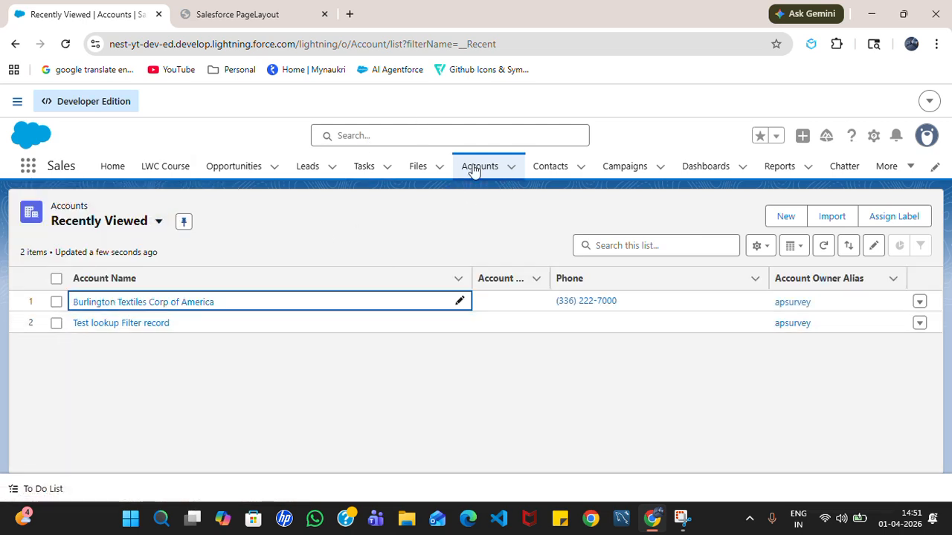
{"action": "left_click", "coordinate": [27, 166]}
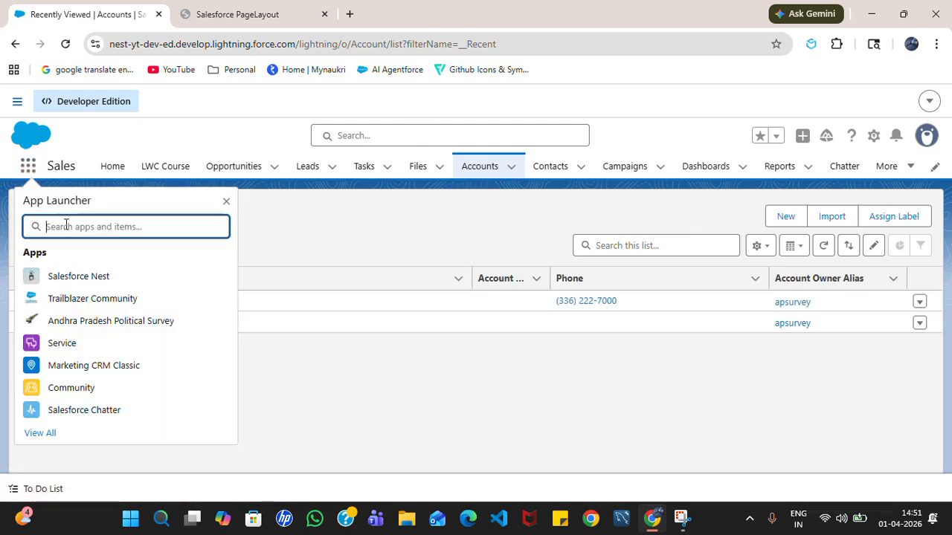
{"action": "type", "text": "Acc"}
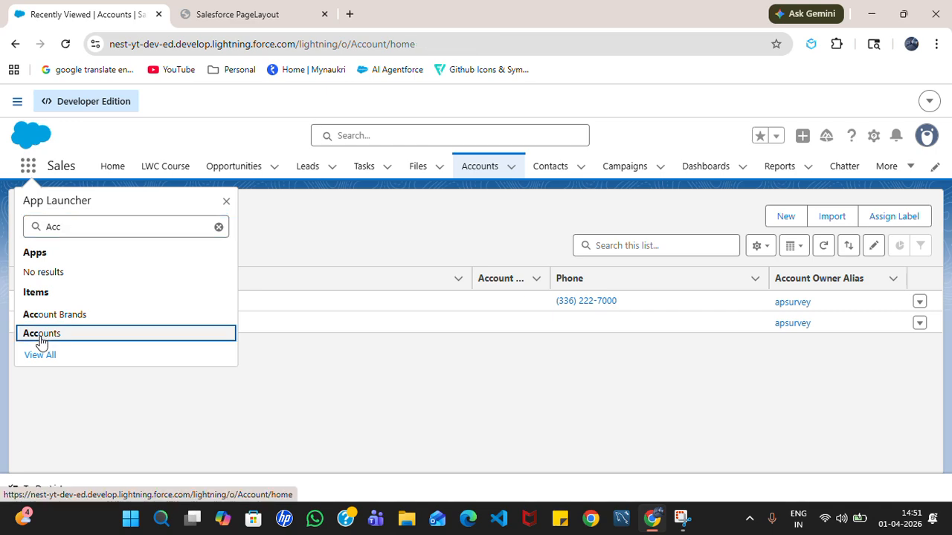
{"action": "left_click", "coordinate": [38, 334]}
{"action": "left_click", "coordinate": [484, 168]}
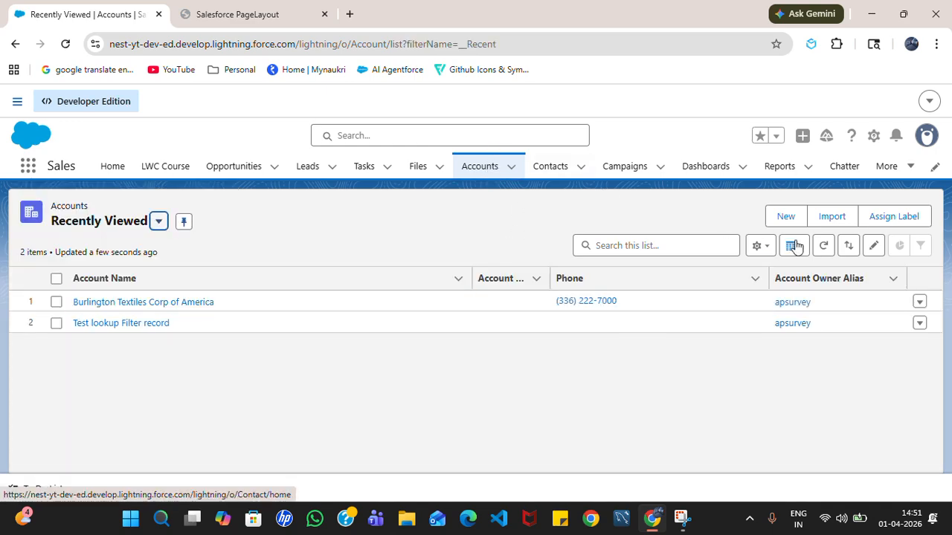
- Open another New Account form, scroll through its sections, and close it
{"action": "left_click", "coordinate": [781, 216]}
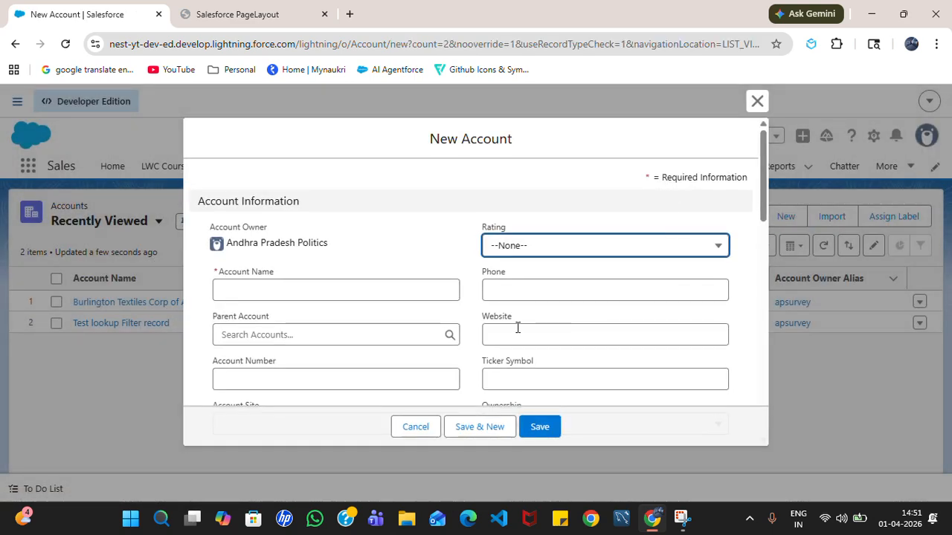
{"action": "scroll", "coordinate": [517, 328], "scroll_direction": "down", "scroll_amount": 2}
{"action": "scroll", "coordinate": [513, 335], "scroll_direction": "down", "scroll_amount": 4}
{"action": "scroll", "coordinate": [509, 290], "scroll_direction": "up", "scroll_amount": 2}
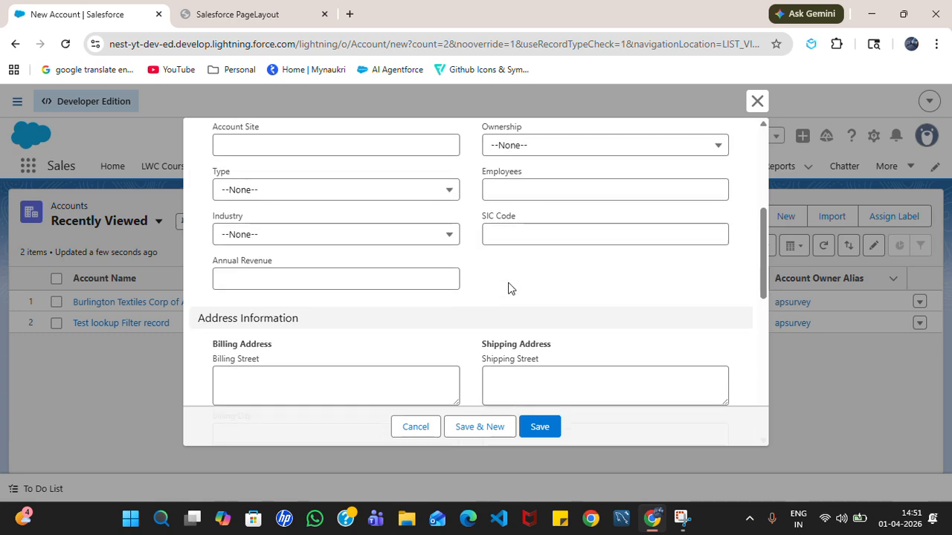
{"action": "scroll", "coordinate": [595, 238], "scroll_direction": "up", "scroll_amount": 3}
{"action": "left_click", "coordinate": [757, 101]}
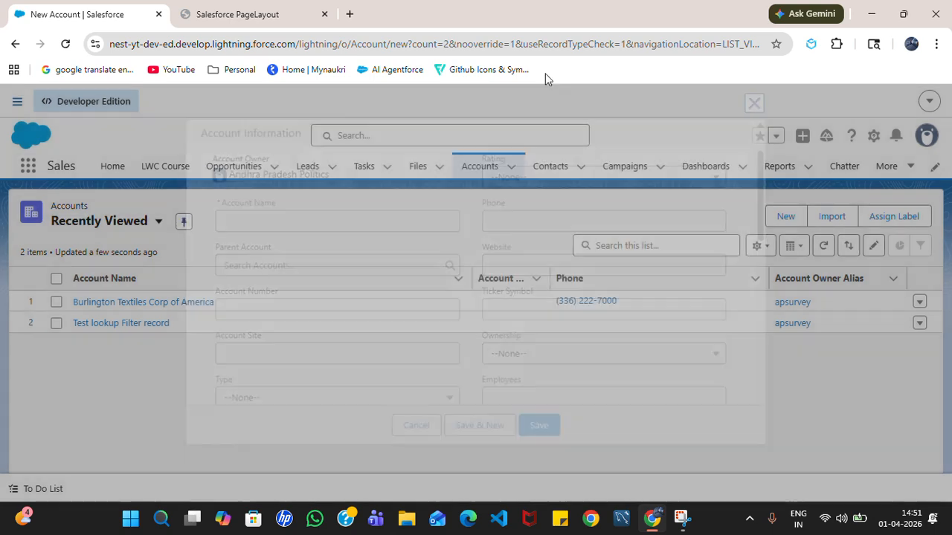
- Open Setup in a new tab and navigate to the Account (Sales) Layout editor
{"action": "left_click", "coordinate": [875, 134]}
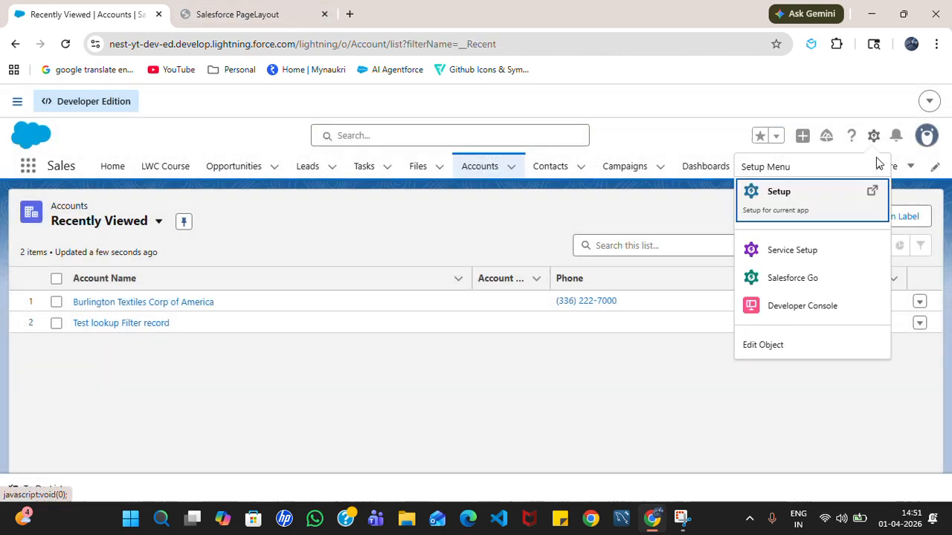
{"action": "left_click", "coordinate": [796, 205]}
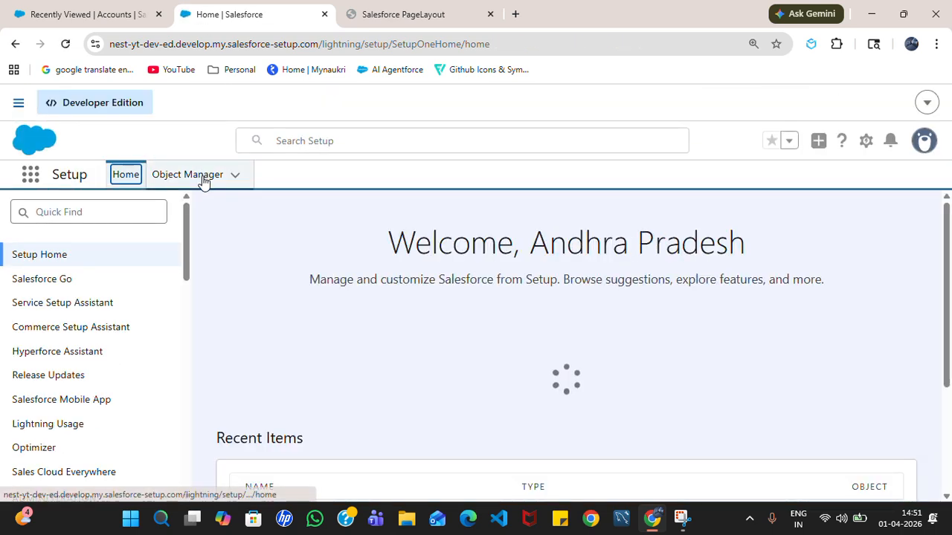
{"action": "left_click", "coordinate": [202, 179]}
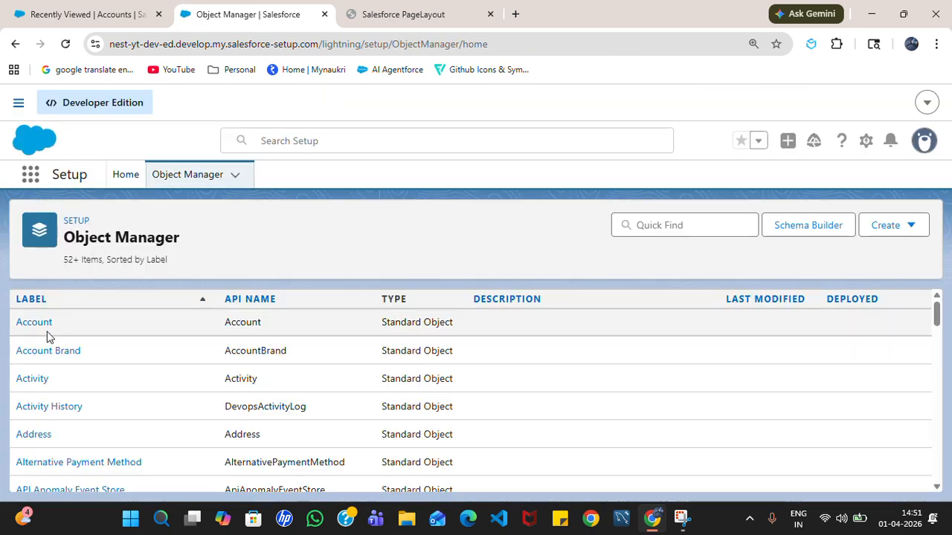
{"action": "left_click", "coordinate": [39, 324]}
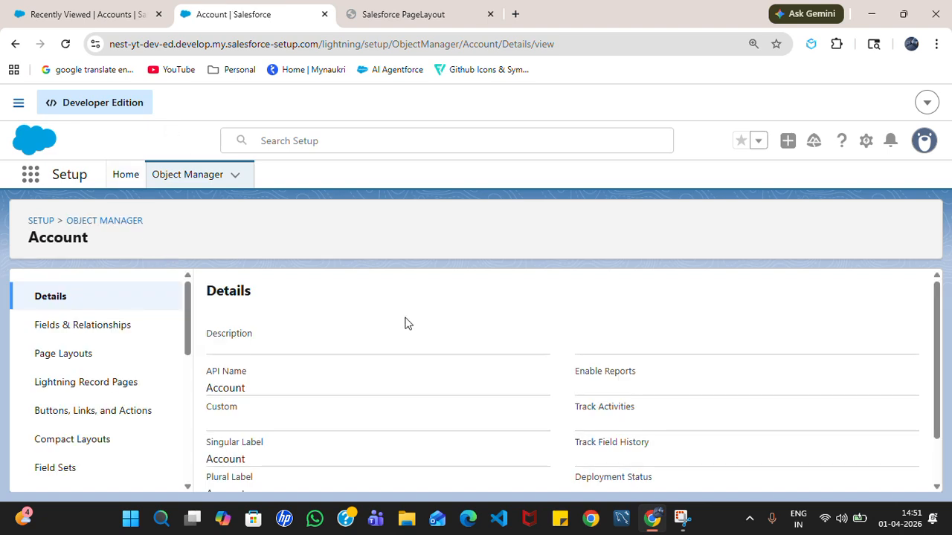
{"action": "left_click", "coordinate": [108, 355]}
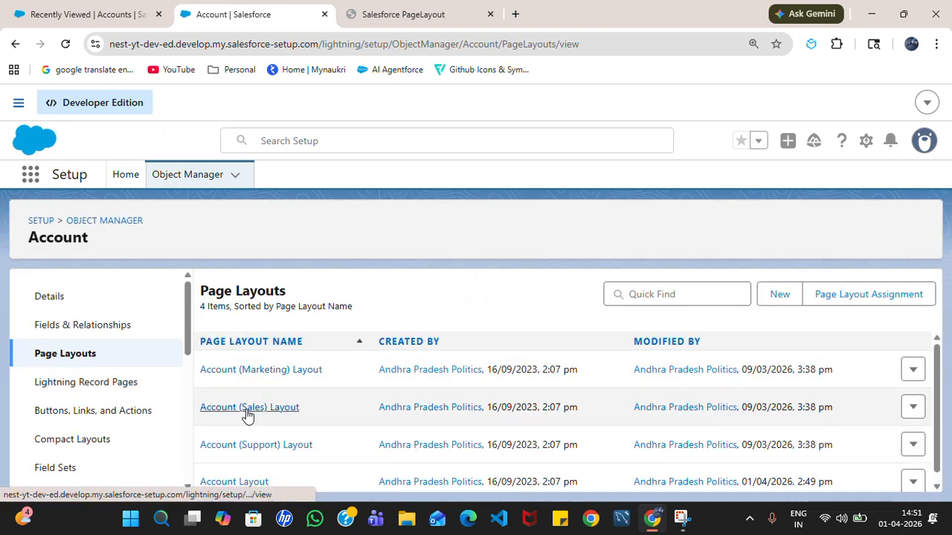
{"action": "left_click", "coordinate": [247, 407]}
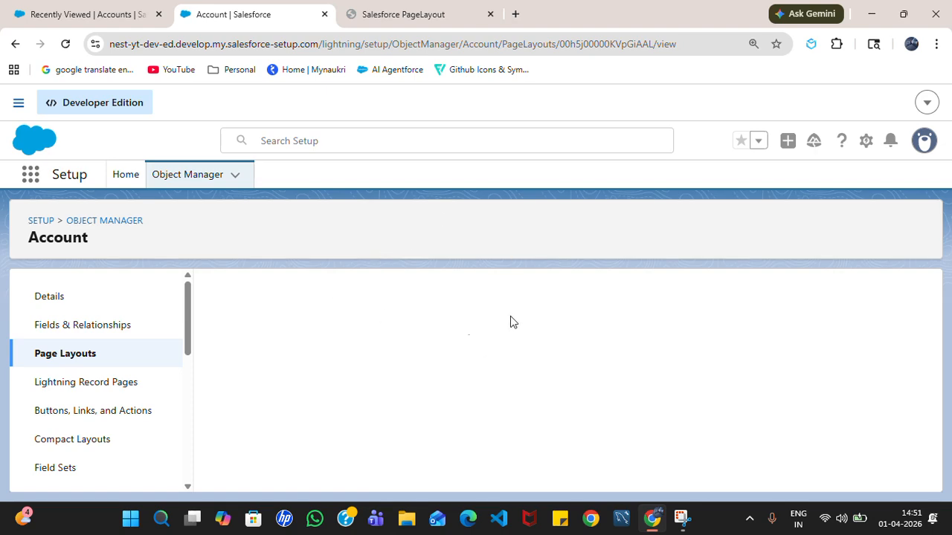
- Scroll through the Account (Sales) Layout fields, then go back to the page layouts list
{"action": "scroll", "coordinate": [625, 398], "scroll_direction": "down", "scroll_amount": 5}
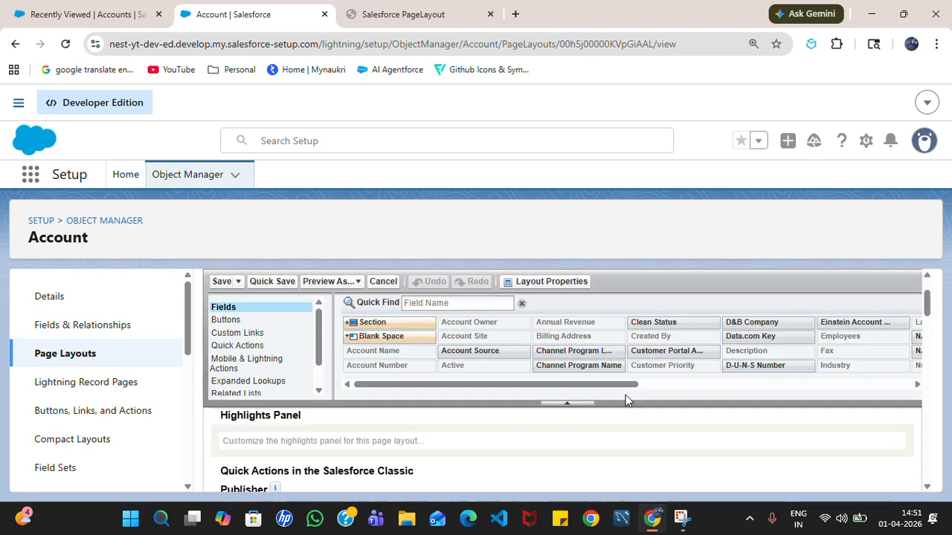
{"action": "scroll", "coordinate": [599, 446], "scroll_direction": "down", "scroll_amount": 10}
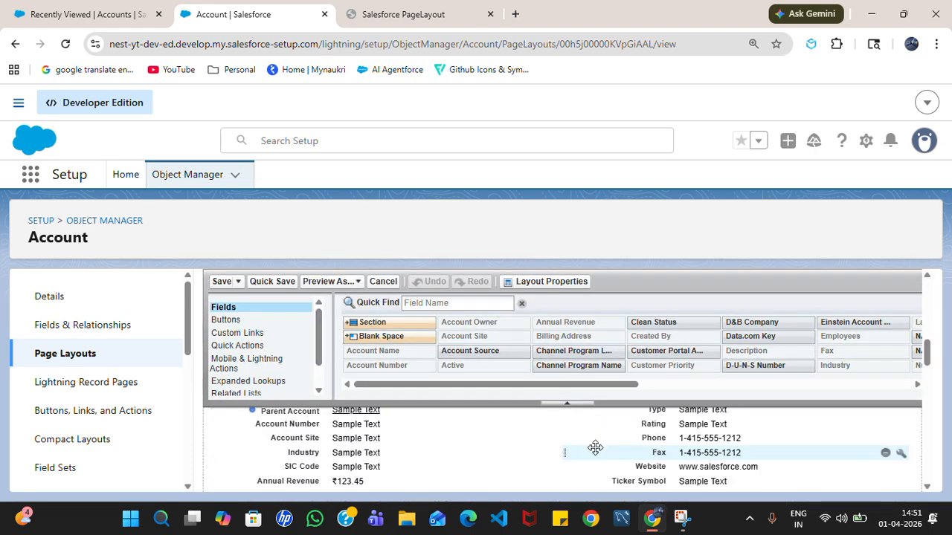
{"action": "scroll", "coordinate": [599, 444], "scroll_direction": "up", "scroll_amount": 1}
{"action": "scroll", "coordinate": [670, 461], "scroll_direction": "down", "scroll_amount": 1}
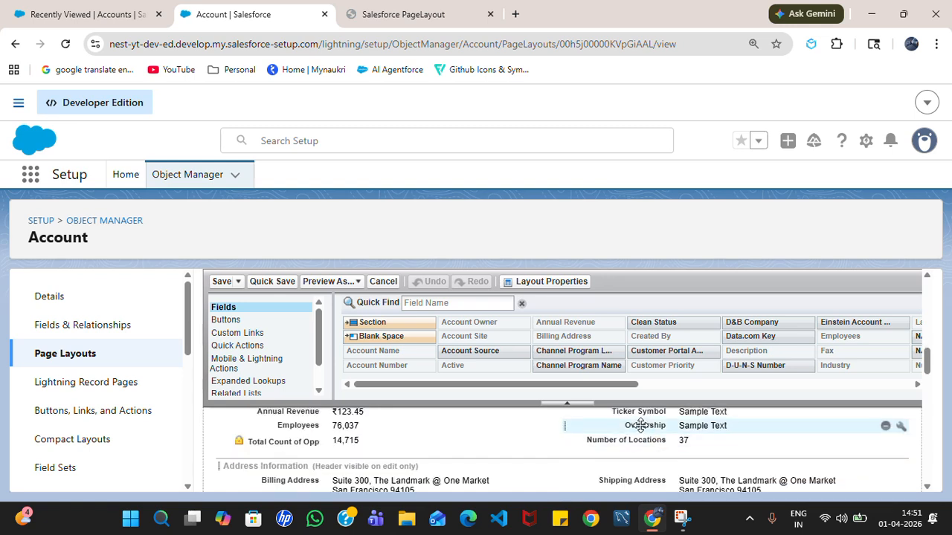
{"action": "scroll", "coordinate": [641, 425], "scroll_direction": "up", "scroll_amount": 1}
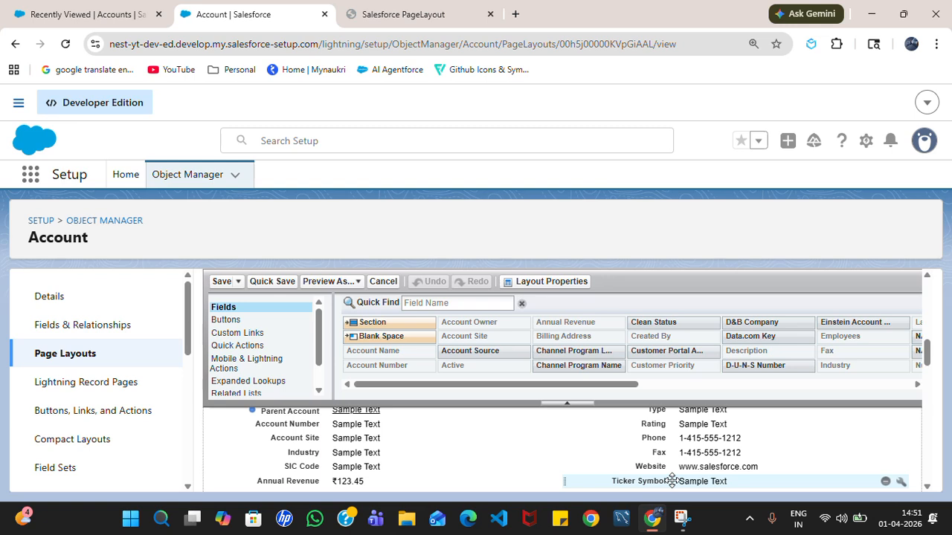
{"action": "scroll", "coordinate": [664, 463], "scroll_direction": "down", "scroll_amount": 1}
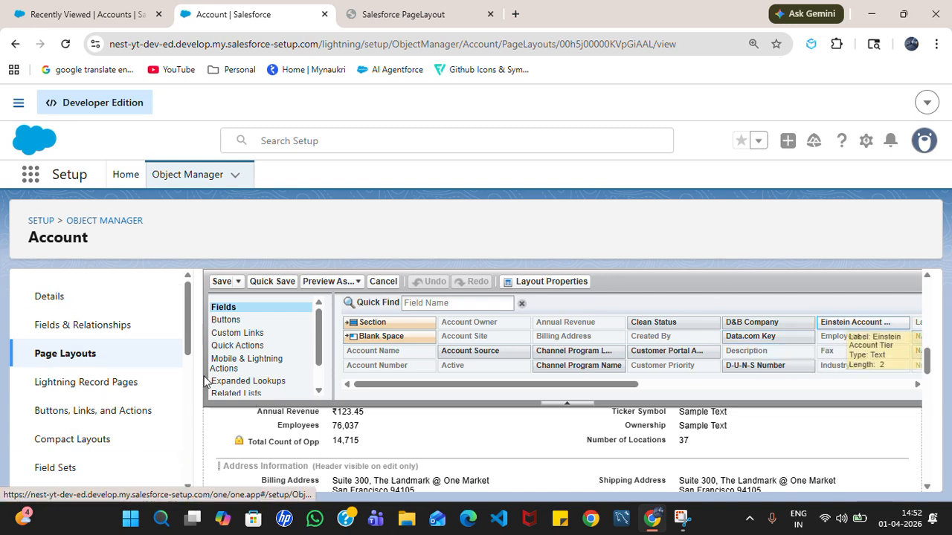
{"action": "scroll", "coordinate": [324, 445], "scroll_direction": "down", "scroll_amount": 1}
{"action": "scroll", "coordinate": [324, 445], "scroll_direction": "down", "scroll_amount": 2}
{"action": "scroll", "coordinate": [323, 446], "scroll_direction": "up", "scroll_amount": 2}
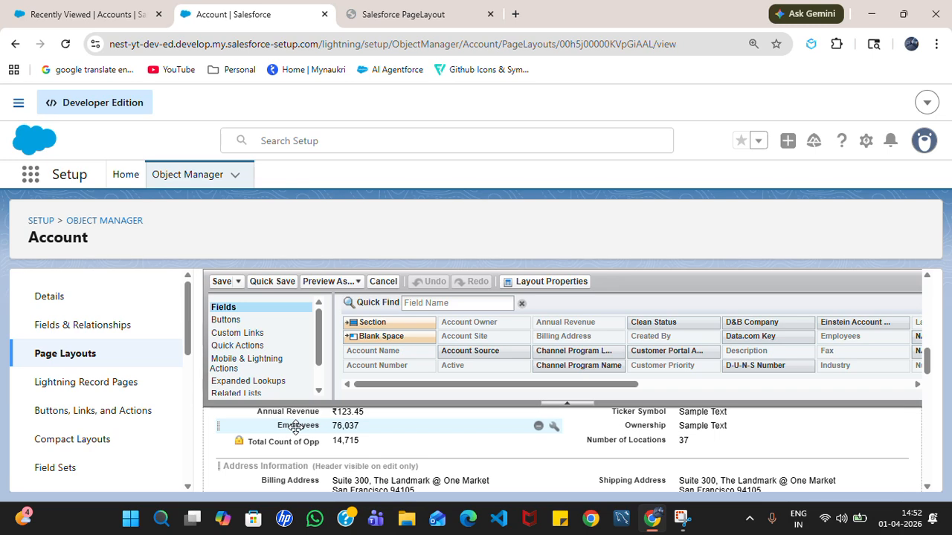
{"action": "left_click", "coordinate": [15, 44]}
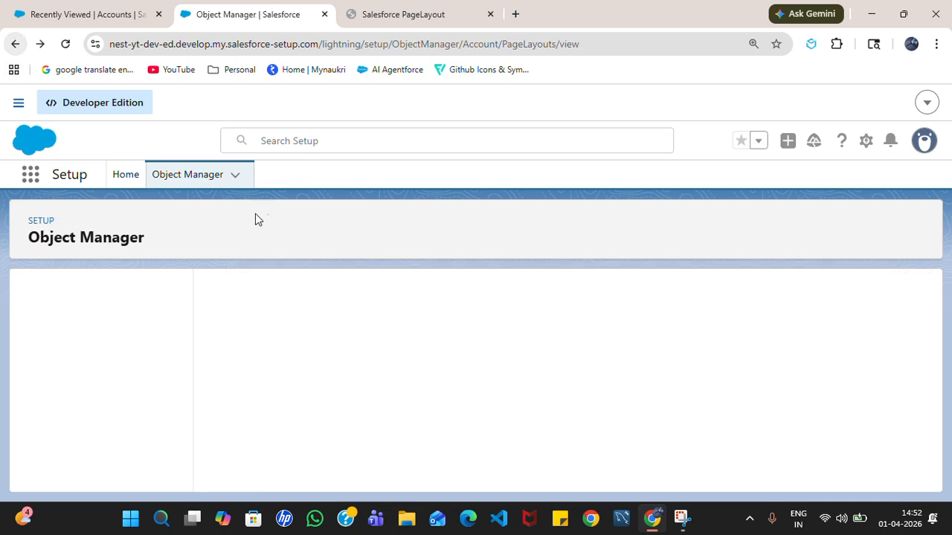
{"action": "left_click", "coordinate": [89, 13]}
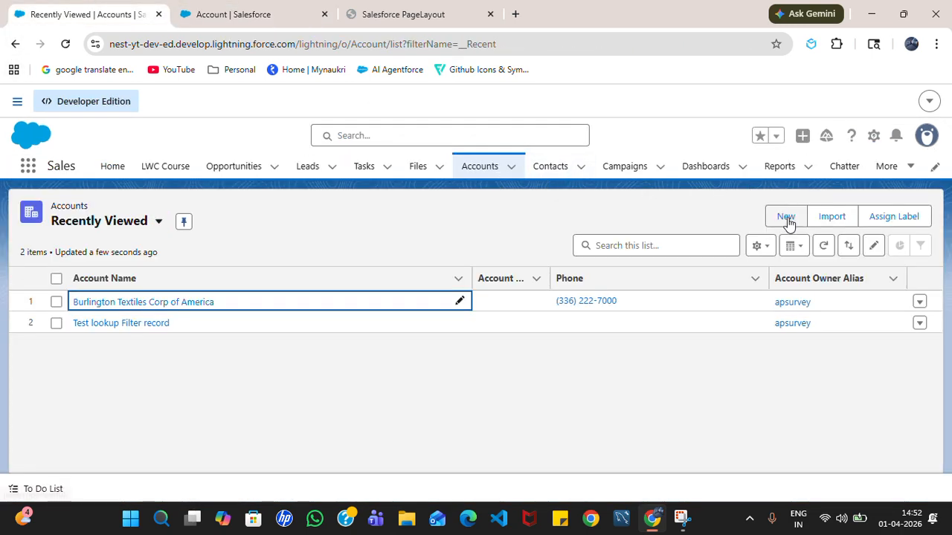
{"action": "left_click", "coordinate": [785, 217]}
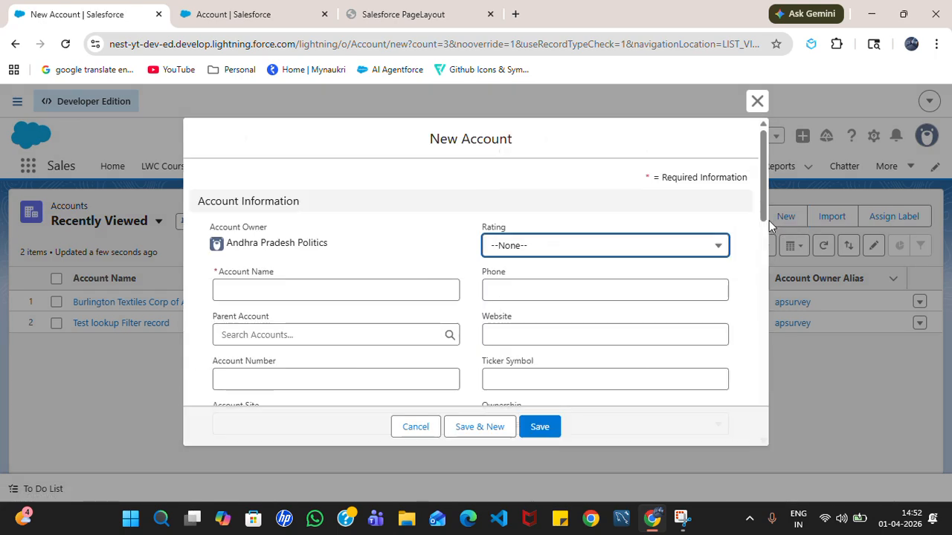
{"action": "scroll", "coordinate": [550, 305], "scroll_direction": "down", "scroll_amount": 3}
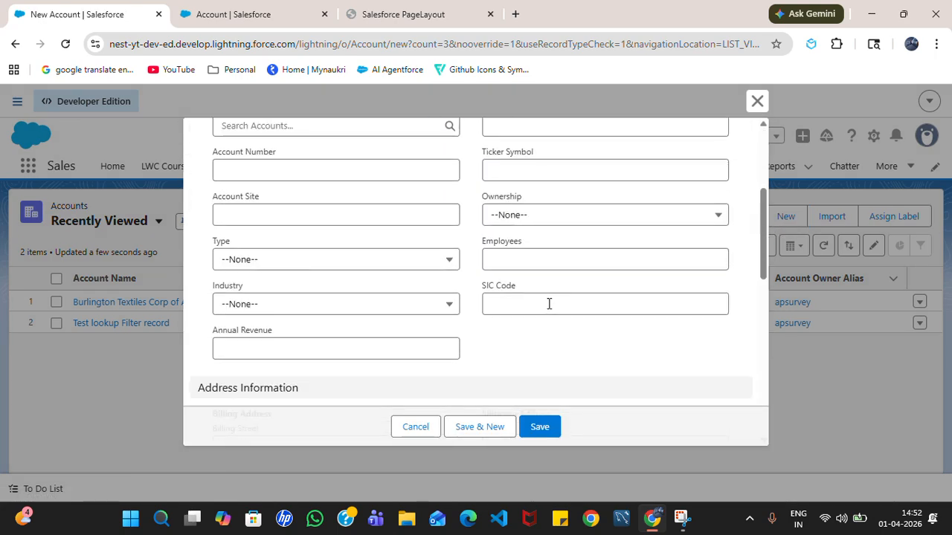
{"action": "left_click", "coordinate": [757, 101]}
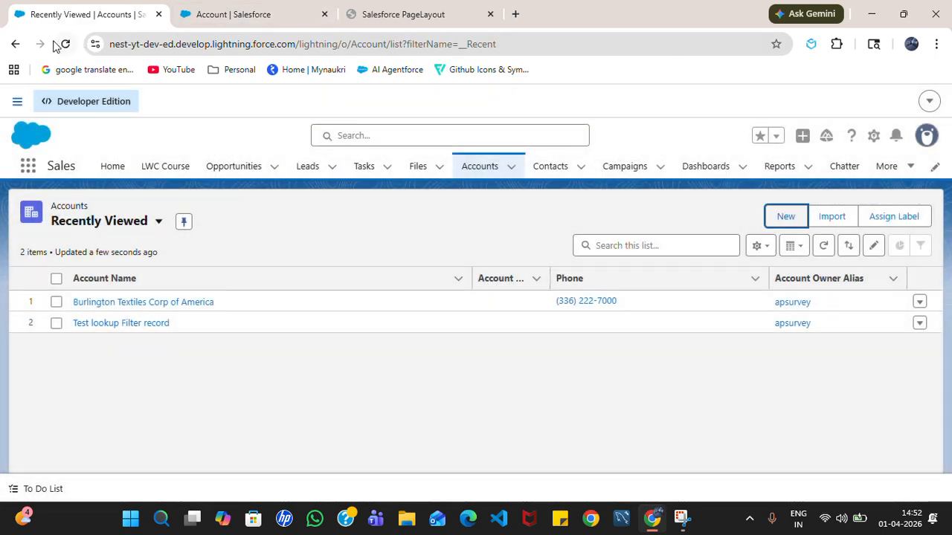
{"action": "left_click", "coordinate": [65, 45]}
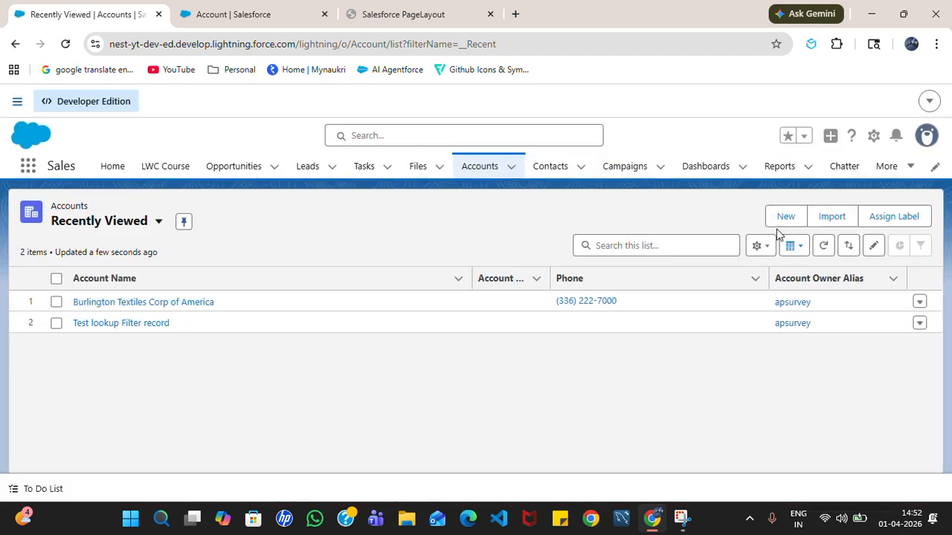
{"action": "left_click", "coordinate": [782, 223]}
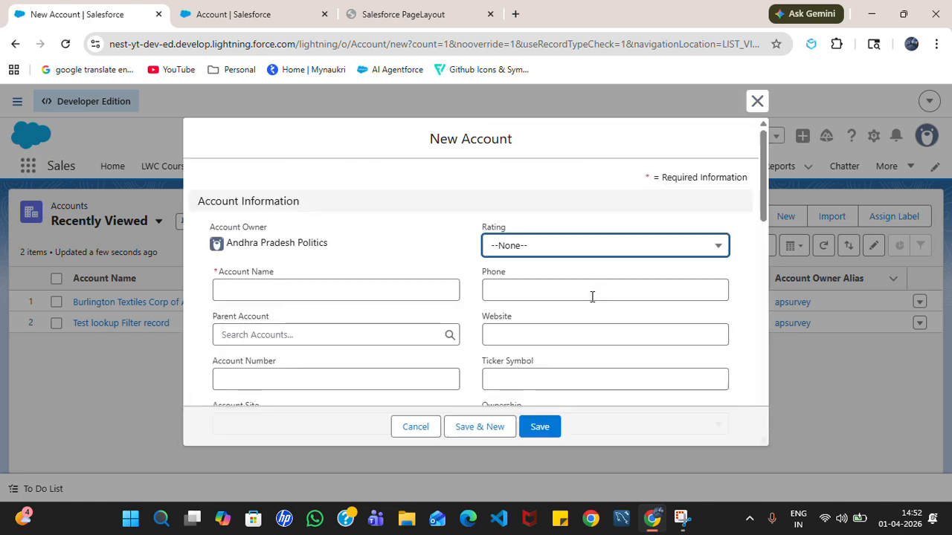
{"action": "scroll", "coordinate": [591, 298], "scroll_direction": "down", "scroll_amount": 5}
{"action": "scroll", "coordinate": [580, 297], "scroll_direction": "up", "scroll_amount": 2}
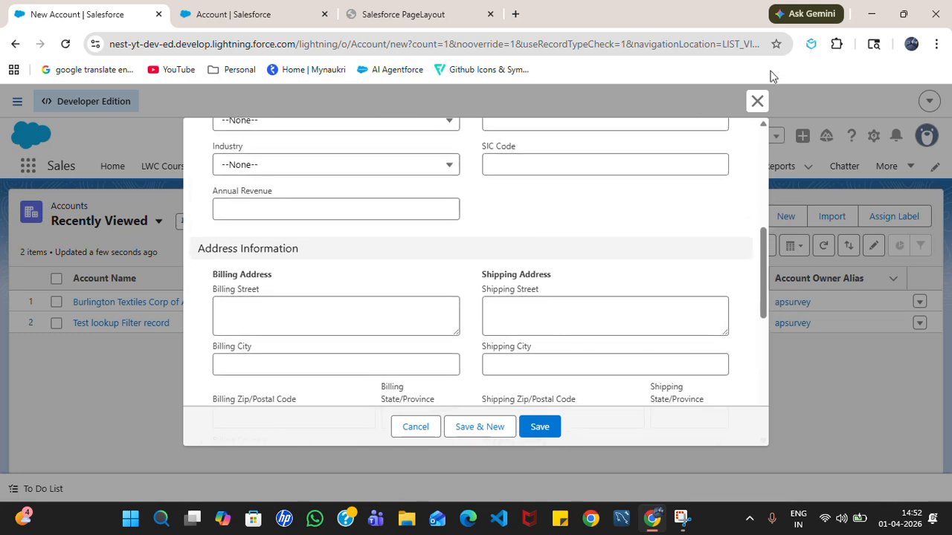
{"action": "left_click", "coordinate": [757, 101]}
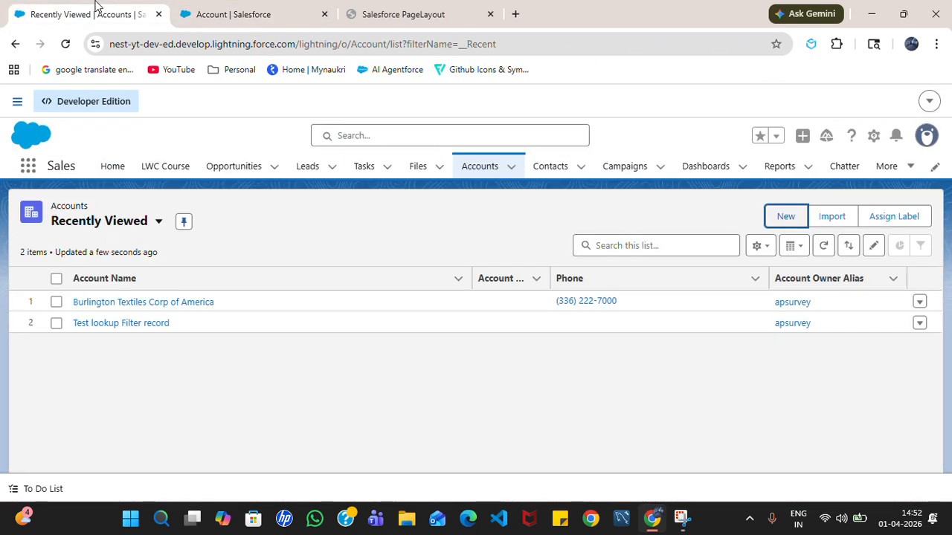
{"action": "left_click", "coordinate": [236, 12]}
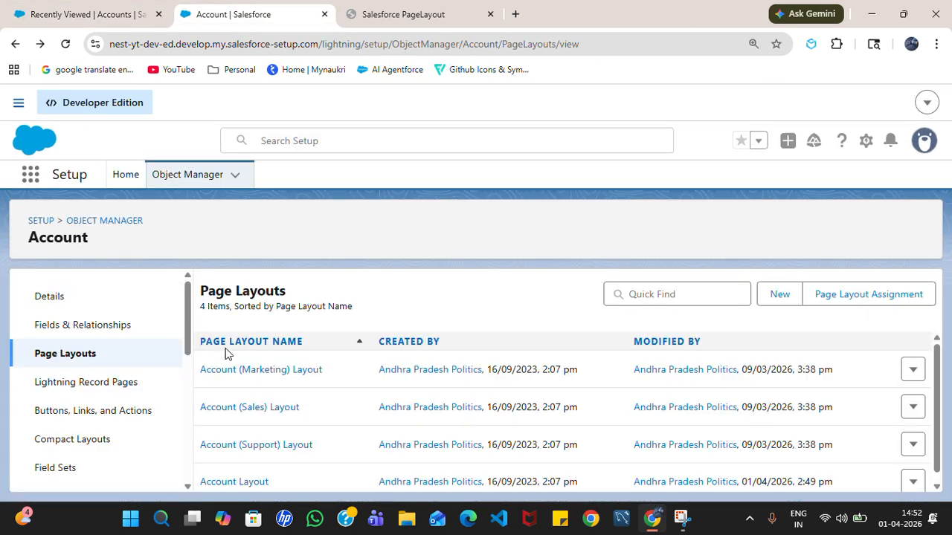
- Open Page Layout Assignment and scroll the profiles to see which use Account Layout
{"action": "scroll", "coordinate": [457, 421], "scroll_direction": "down", "scroll_amount": 1}
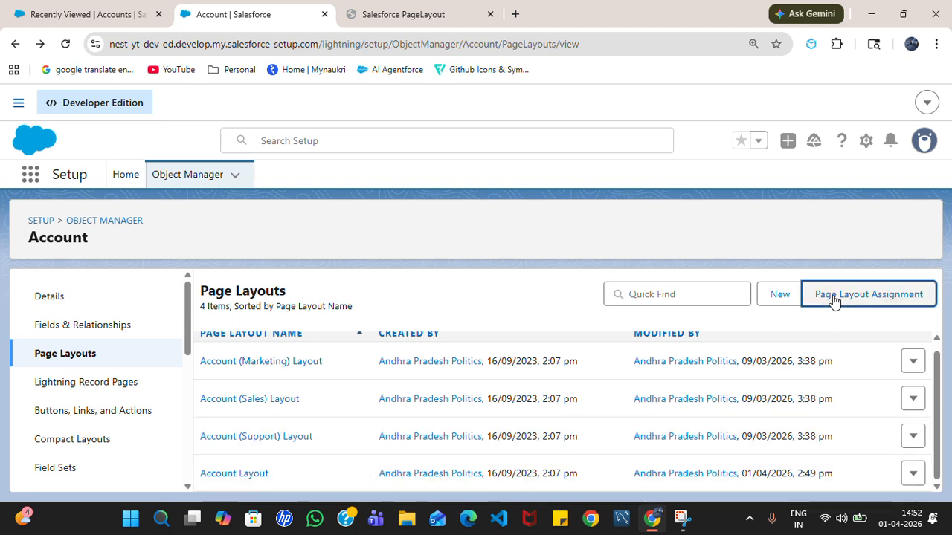
{"action": "left_click", "coordinate": [835, 298]}
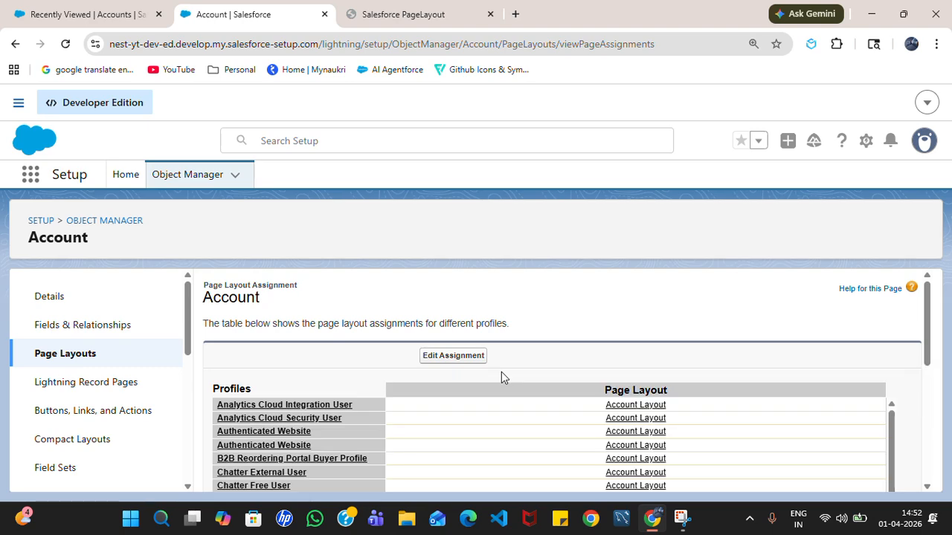
{"action": "scroll", "coordinate": [501, 372], "scroll_direction": "down", "scroll_amount": 1}
{"action": "scroll", "coordinate": [604, 394], "scroll_direction": "down", "scroll_amount": 2}
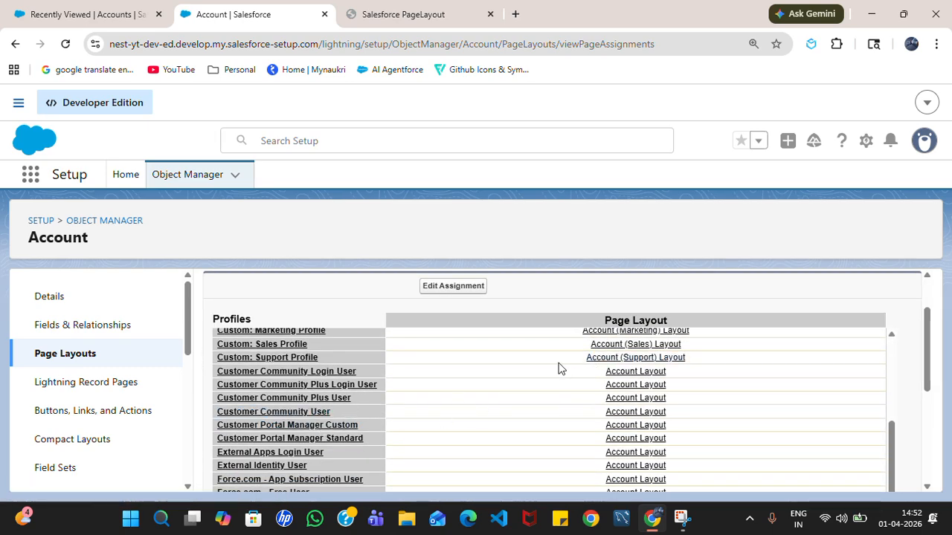
{"action": "scroll", "coordinate": [584, 429], "scroll_direction": "down", "scroll_amount": 1}
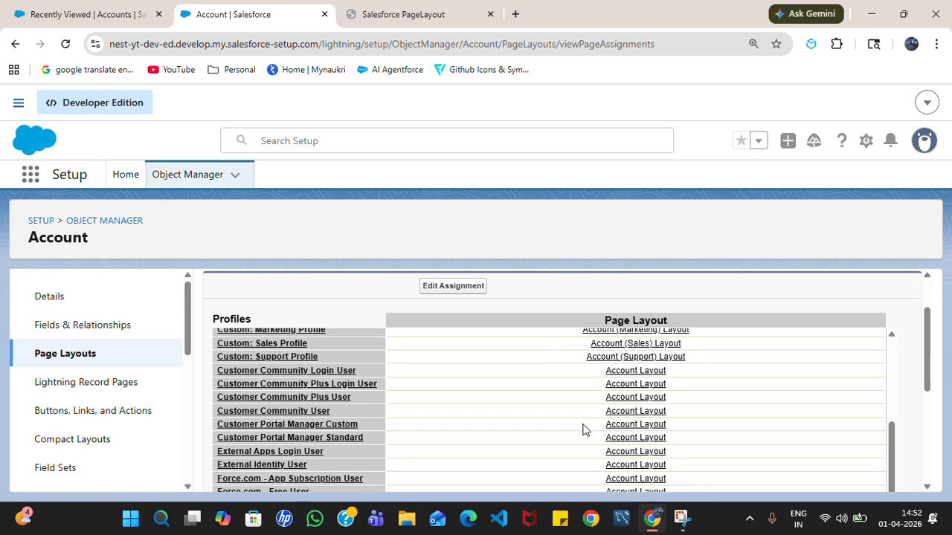
{"action": "scroll", "coordinate": [583, 432], "scroll_direction": "down", "scroll_amount": 3}
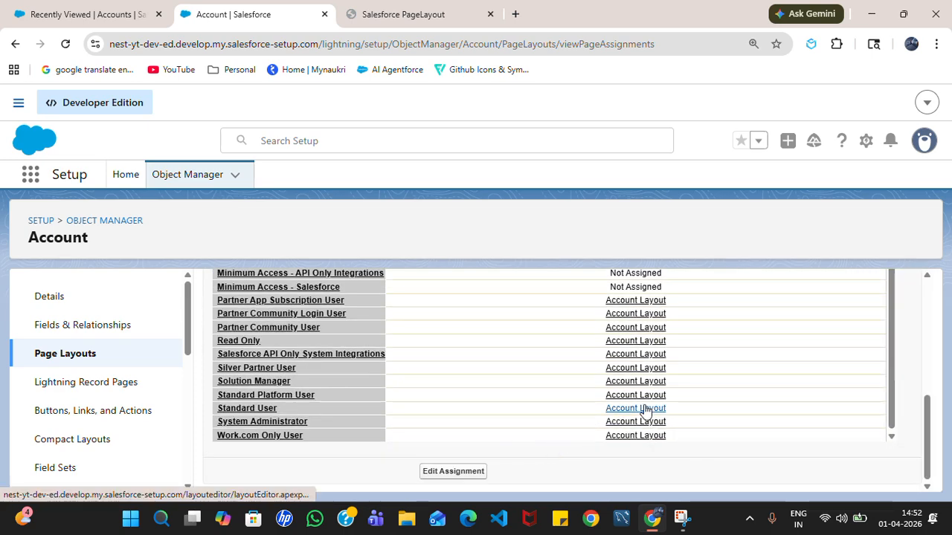
{"action": "scroll", "coordinate": [298, 411], "scroll_direction": "up", "scroll_amount": 5}
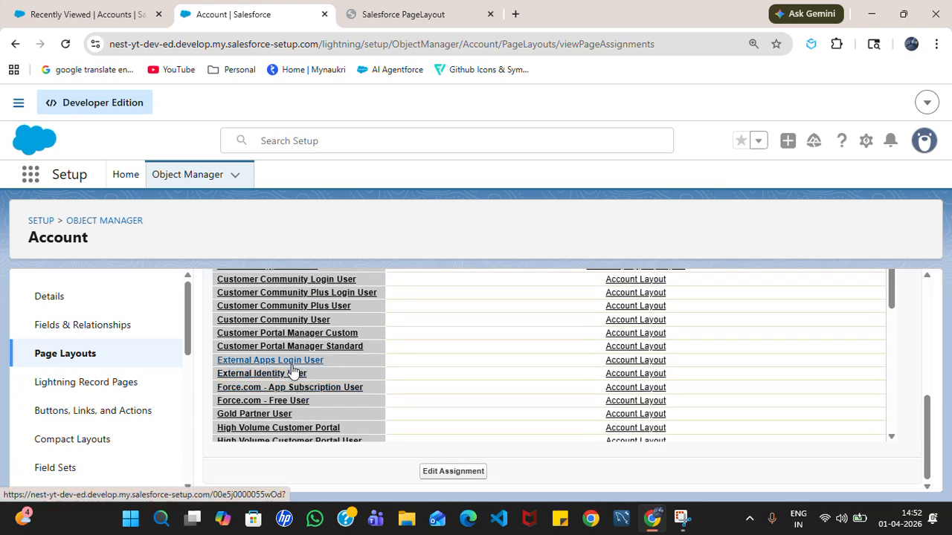
{"action": "scroll", "coordinate": [286, 364], "scroll_direction": "up", "scroll_amount": 2}
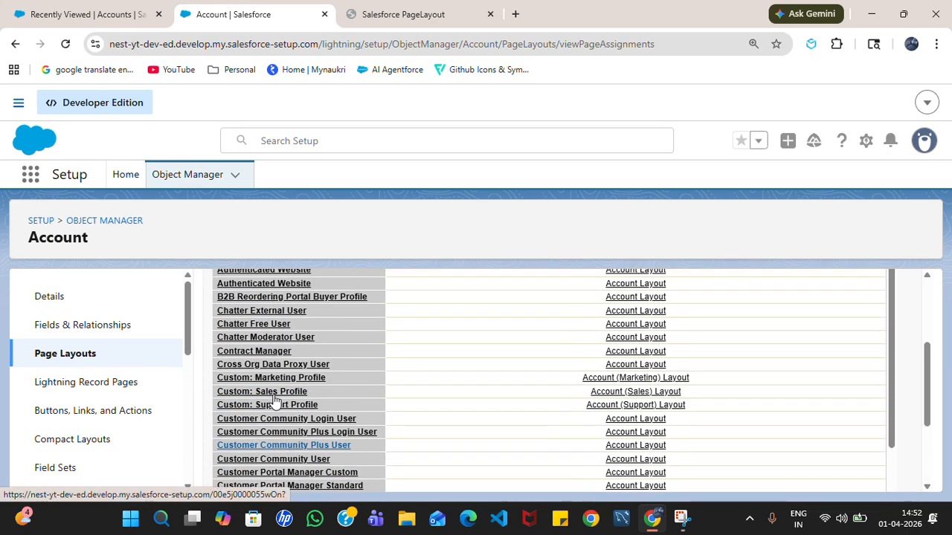
{"action": "scroll", "coordinate": [287, 409], "scroll_direction": "down", "scroll_amount": 3}
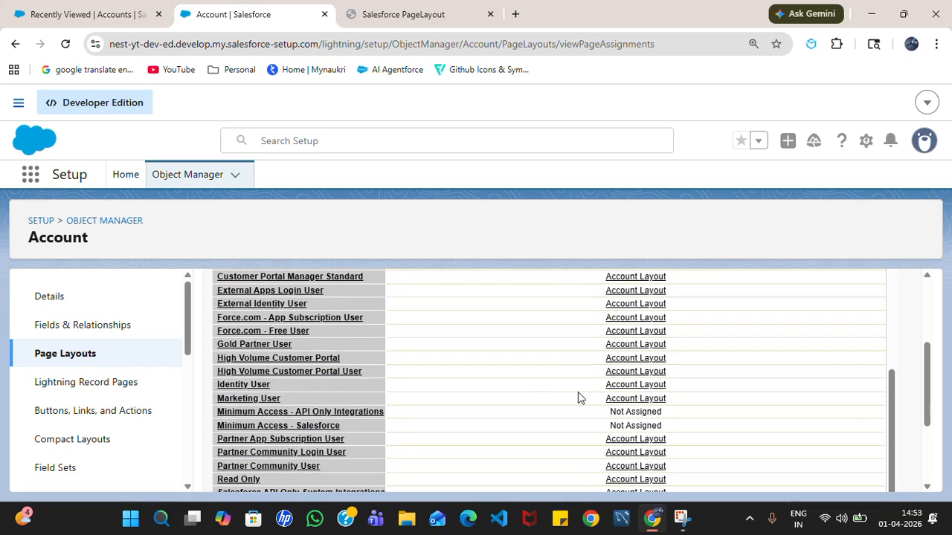
- Return Setup to Object Manager, then reload the Accounts list and open a New Account form
{"action": "left_click", "coordinate": [15, 44]}
{"action": "left_click", "coordinate": [82, 13]}
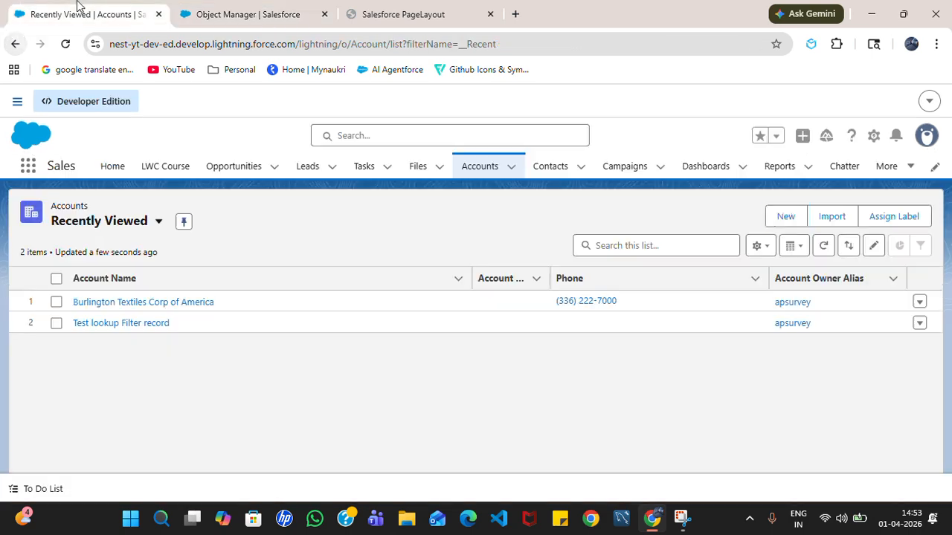
{"action": "left_click", "coordinate": [66, 44]}
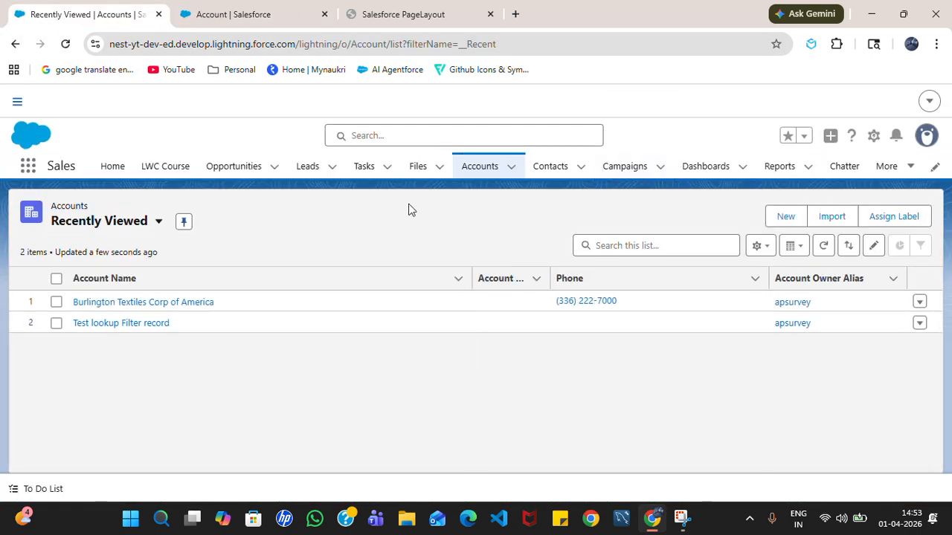
{"action": "left_click", "coordinate": [783, 217]}
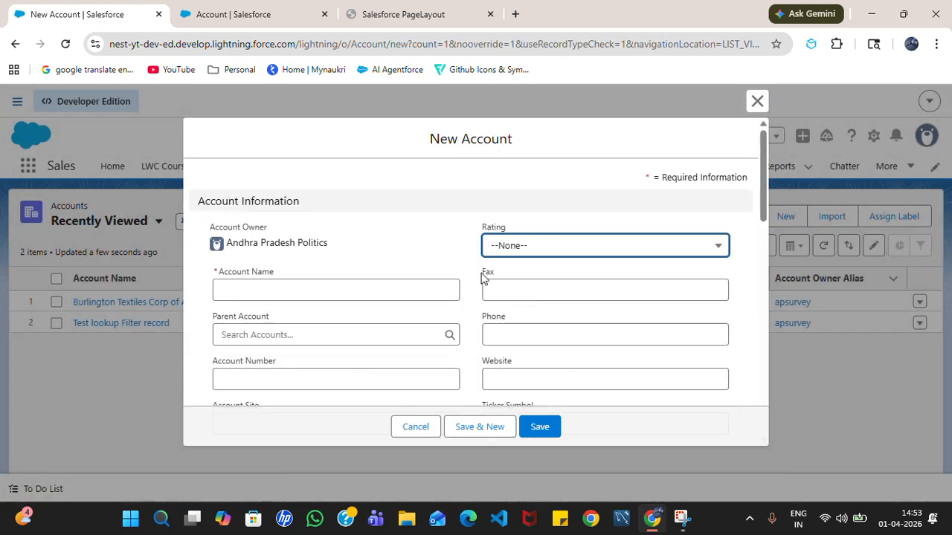
- Inspect the Fax field beside Rating on the form, then close it unsaved
{"action": "left_click", "coordinate": [499, 290]}
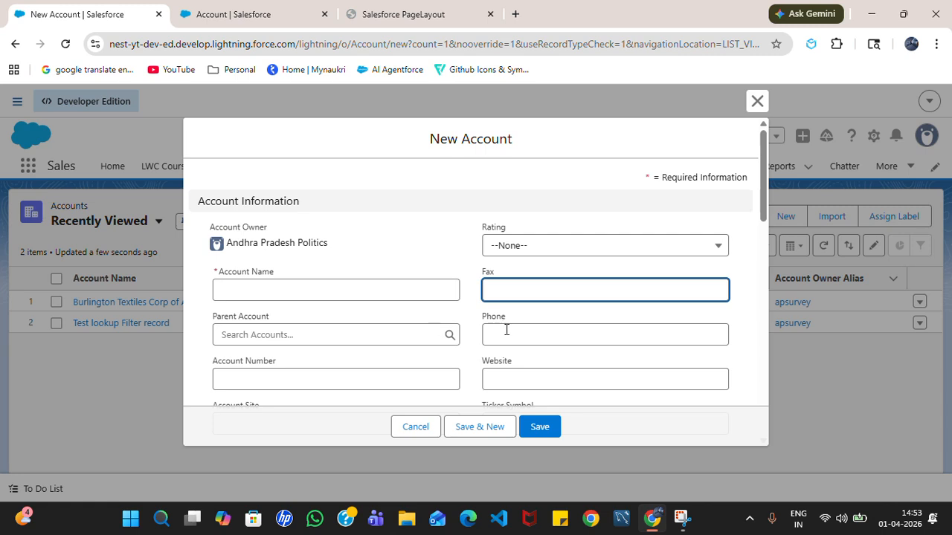
{"action": "left_click_drag", "start_coordinate": [484, 277], "coordinate": [519, 281]}
{"action": "scroll", "coordinate": [512, 306], "scroll_direction": "down", "scroll_amount": 2}
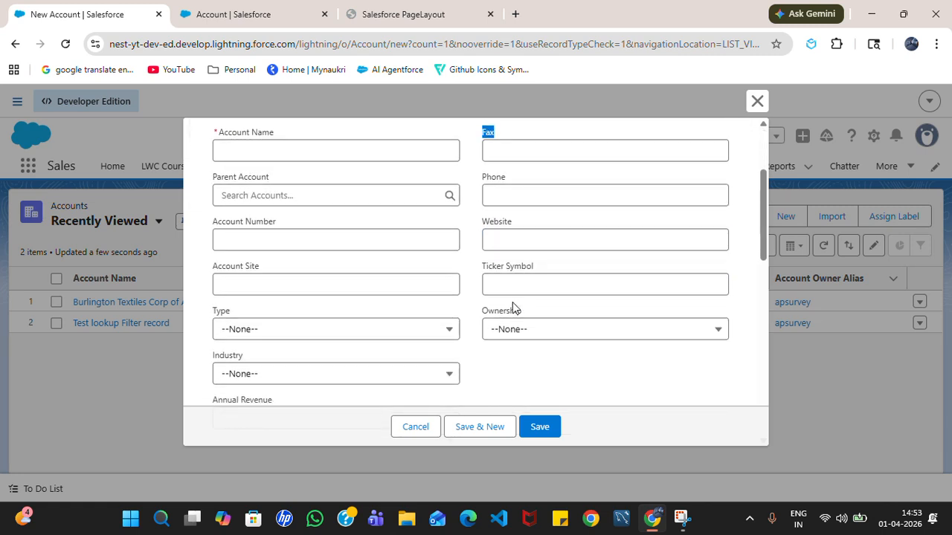
{"action": "scroll", "coordinate": [512, 308], "scroll_direction": "down", "scroll_amount": 1}
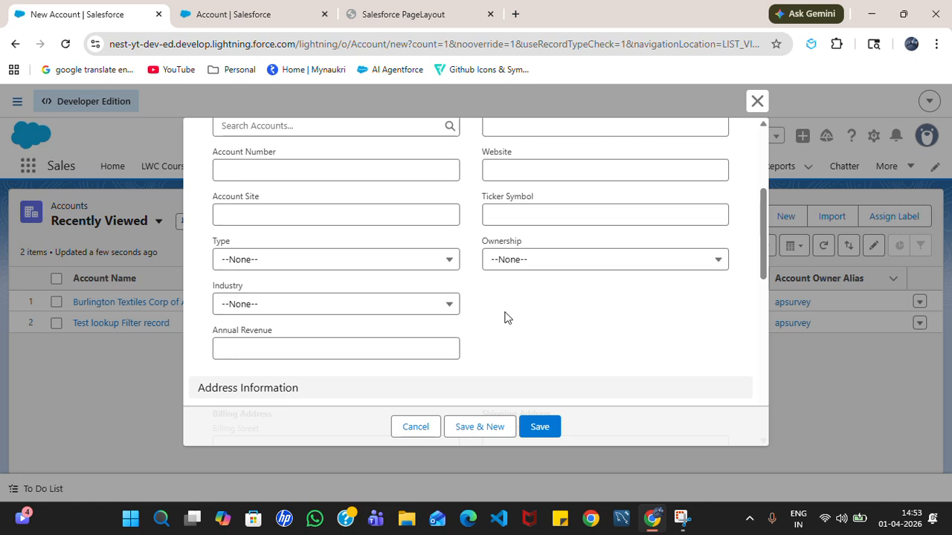
{"action": "scroll", "coordinate": [505, 261], "scroll_direction": "up", "scroll_amount": 3}
{"action": "left_click", "coordinate": [491, 274]}
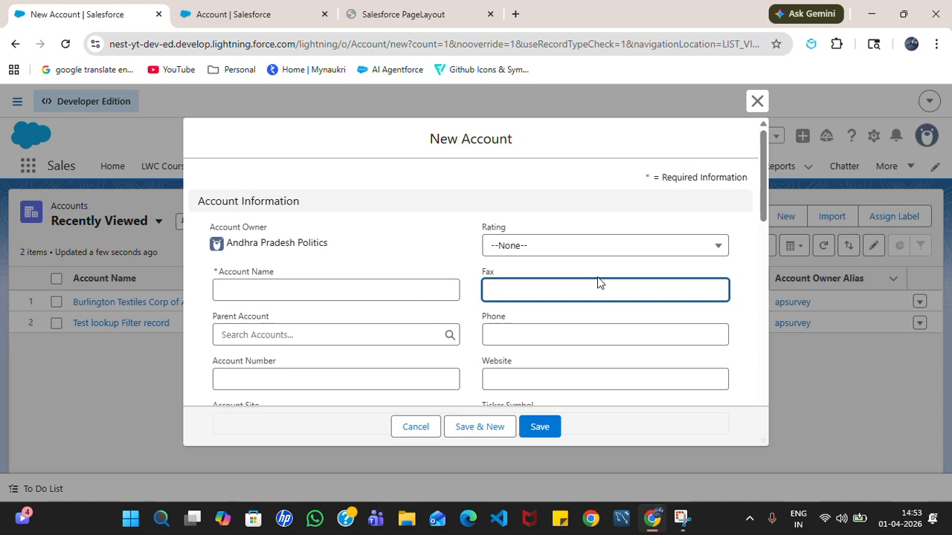
{"action": "left_click", "coordinate": [757, 100]}
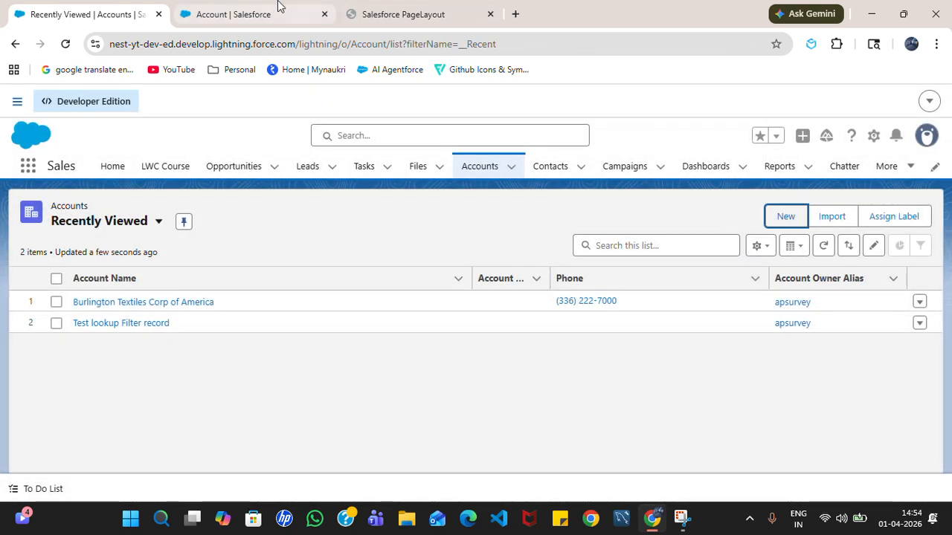
- Open the Account Layout editor and scroll to Account Information showing Rating, Fax and Phone
{"action": "left_click", "coordinate": [279, 7]}
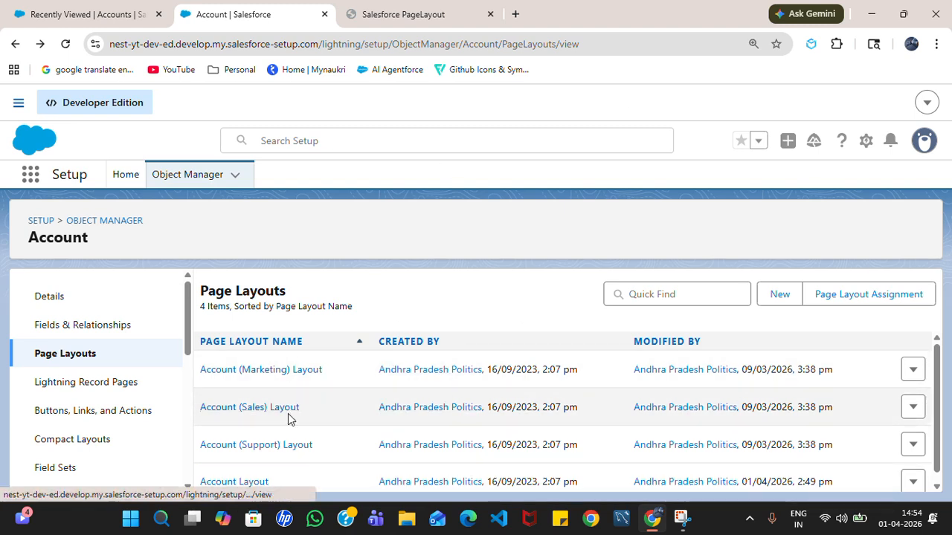
{"action": "scroll", "coordinate": [298, 413], "scroll_direction": "down", "scroll_amount": 1}
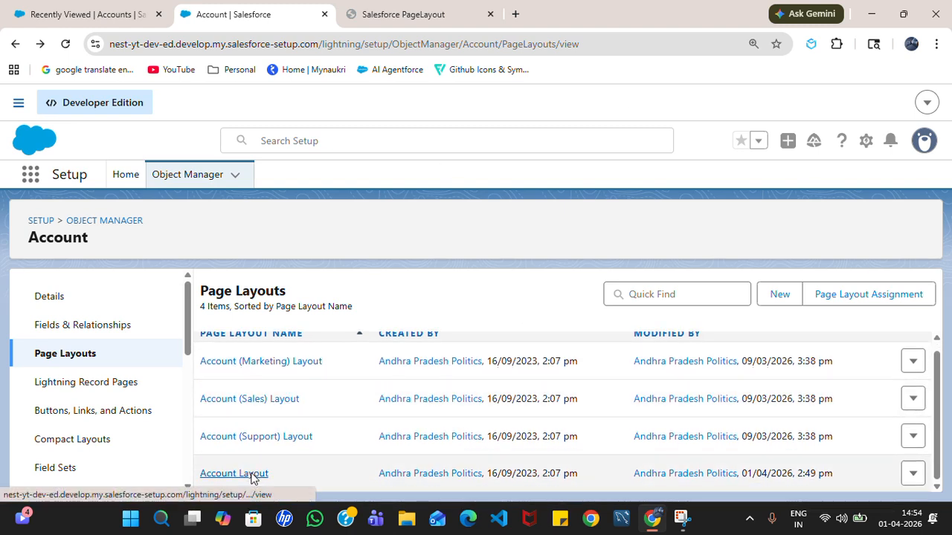
{"action": "left_click", "coordinate": [251, 477]}
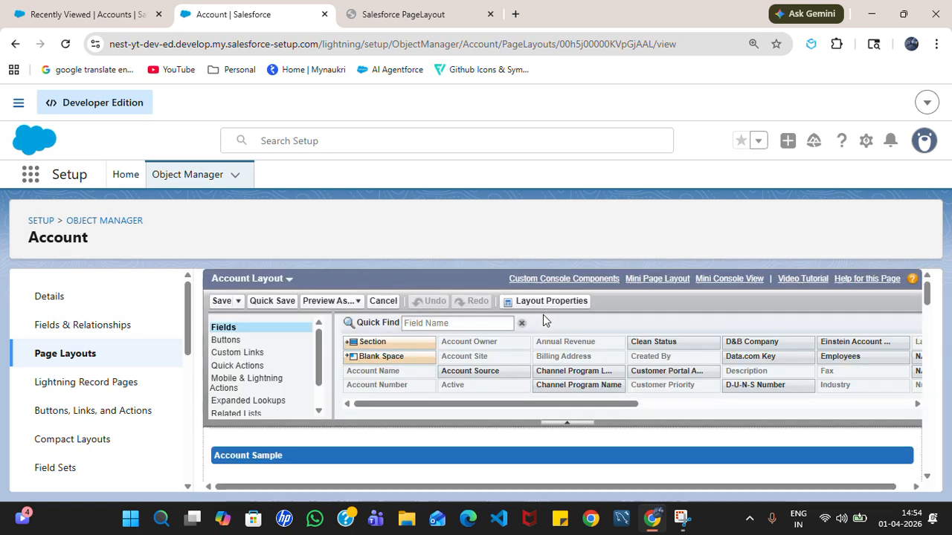
{"action": "scroll", "coordinate": [491, 390], "scroll_direction": "down", "scroll_amount": 3}
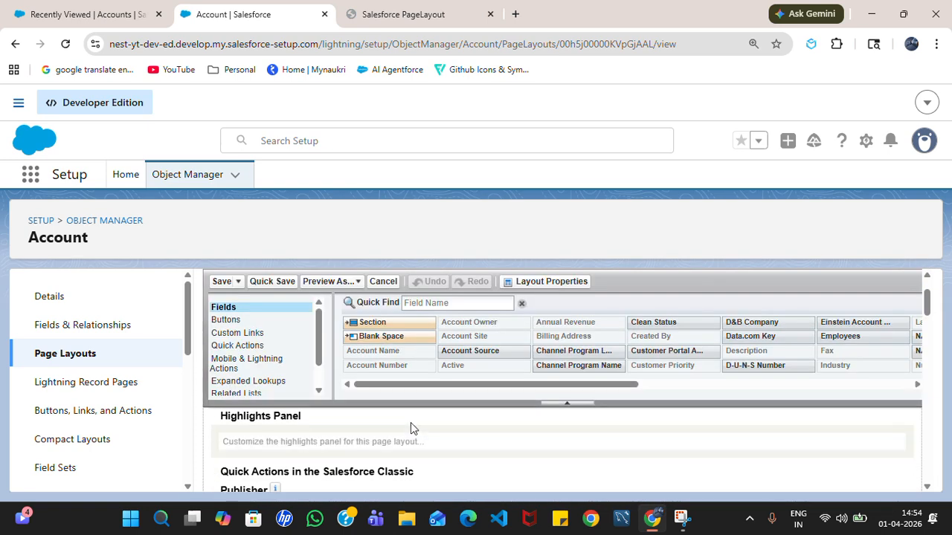
{"action": "scroll", "coordinate": [413, 428], "scroll_direction": "down", "scroll_amount": 5}
{"action": "scroll", "coordinate": [411, 428], "scroll_direction": "down", "scroll_amount": 2}
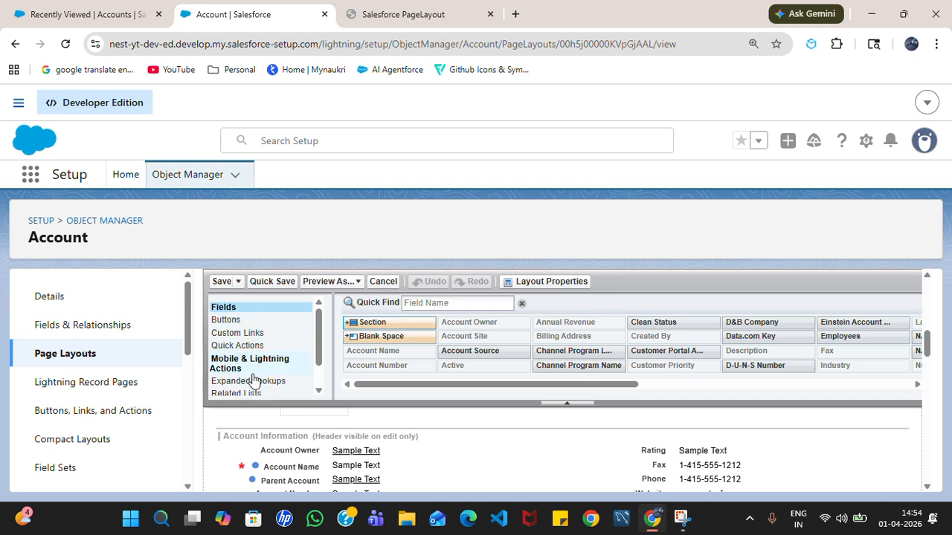
{"action": "scroll", "coordinate": [236, 357], "scroll_direction": "down", "scroll_amount": 5}
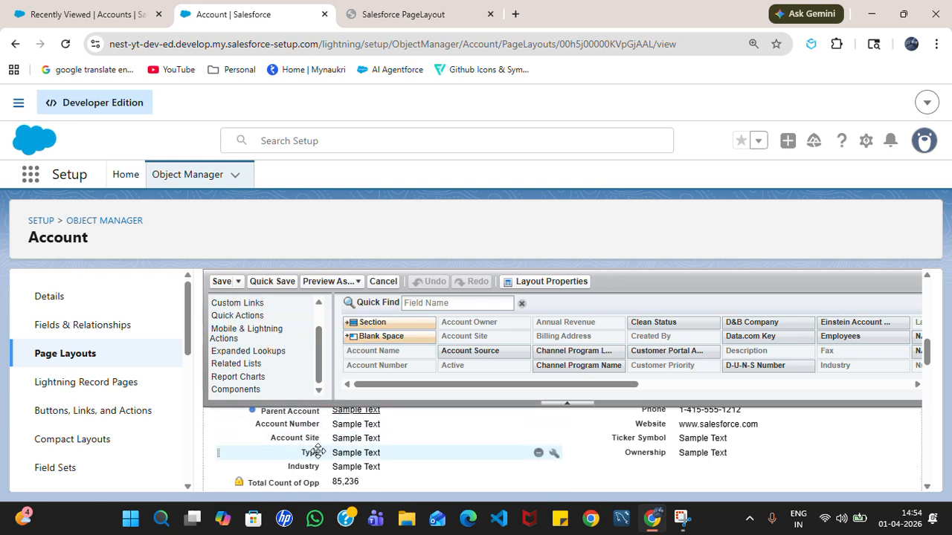
{"action": "scroll", "coordinate": [318, 439], "scroll_direction": "up", "scroll_amount": 1}
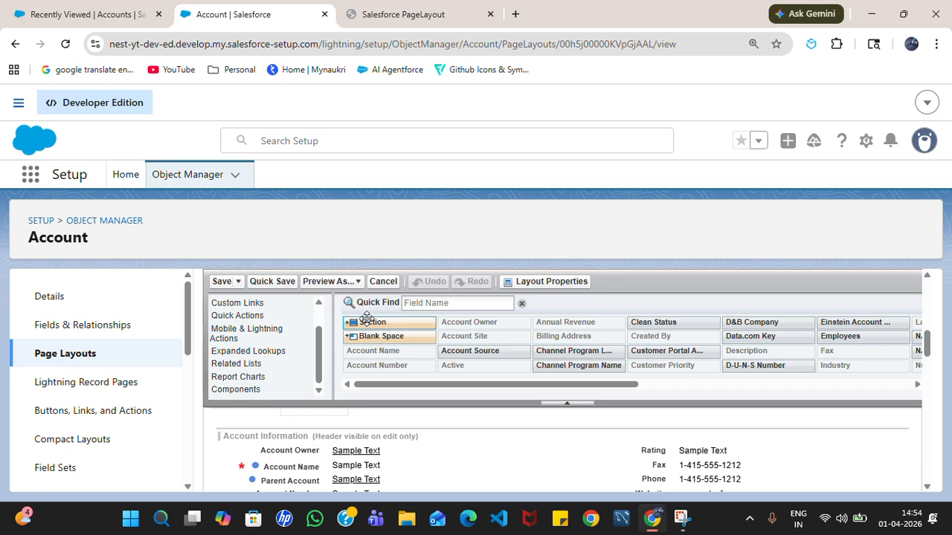
- Drag a new section into the Account Layout and name it 'Contact Information', keeping 2-Column
{"action": "left_click_drag", "start_coordinate": [370, 322], "coordinate": [290, 440]}
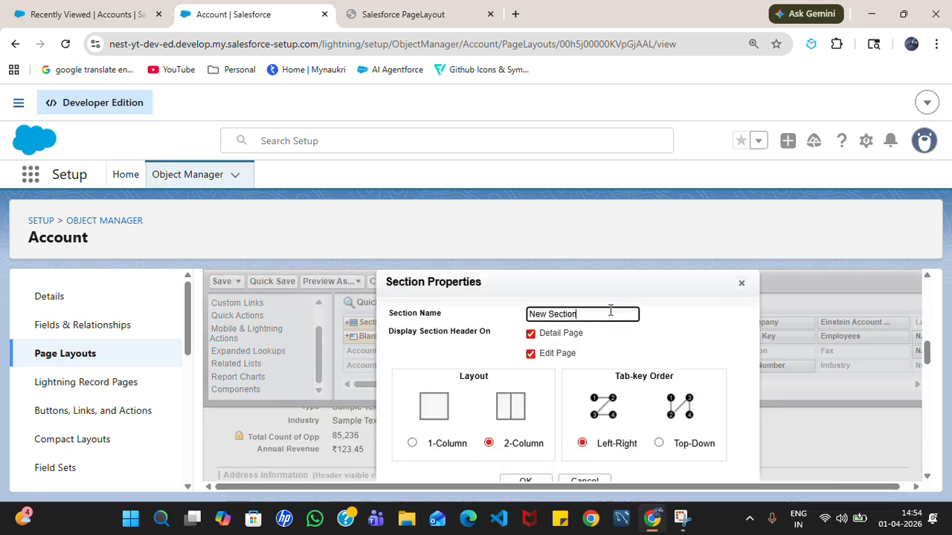
{"action": "key", "text": "ctrl+a"}
{"action": "key", "text": "BackSpace"}
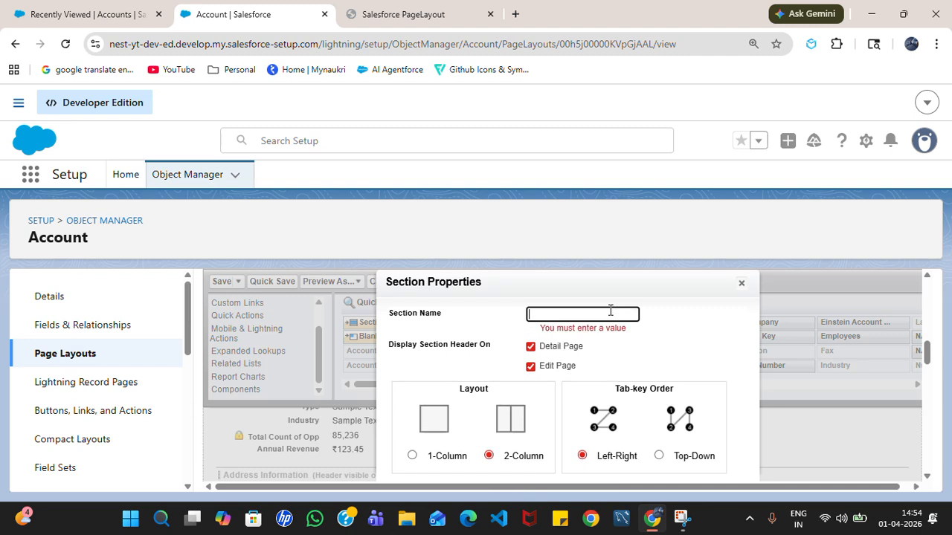
{"action": "type", "text": "Contact Information"}
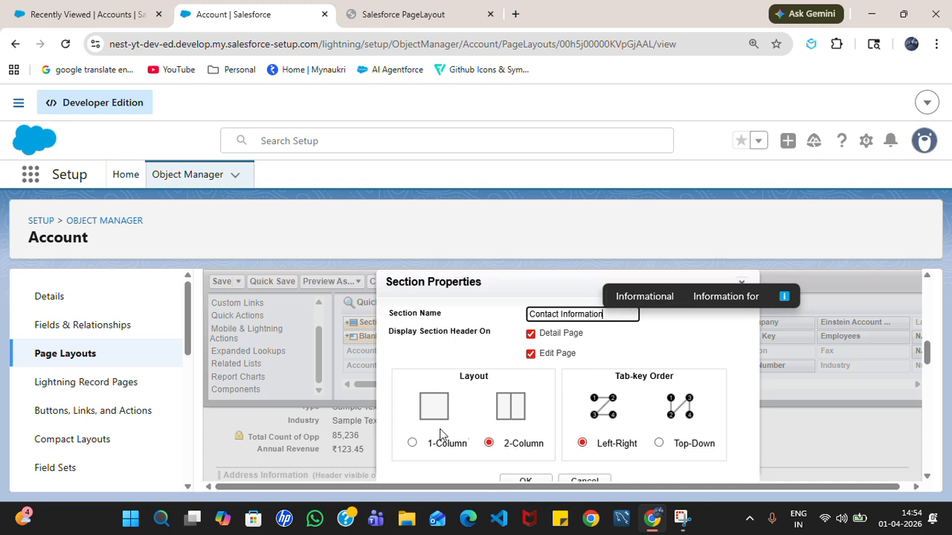
{"action": "scroll", "coordinate": [673, 423], "scroll_direction": "down", "scroll_amount": 1}
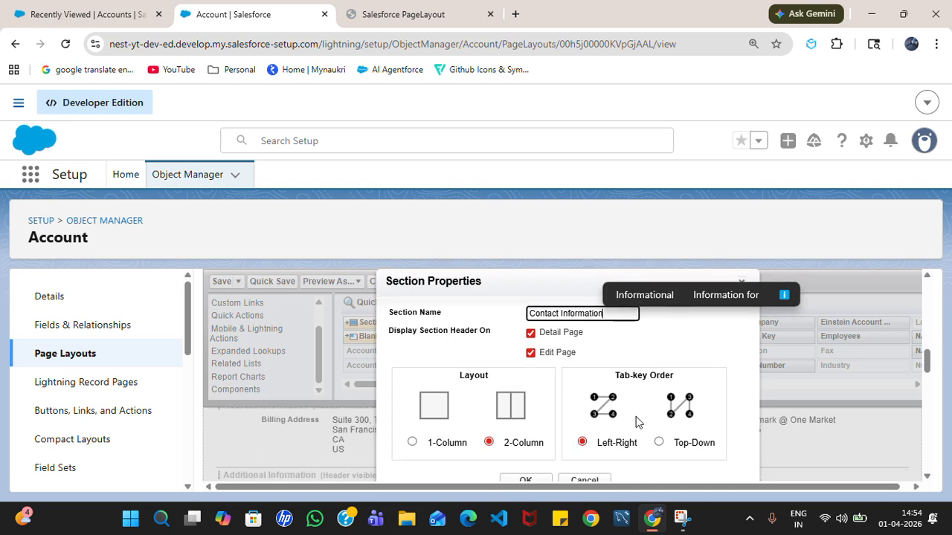
{"action": "left_click", "coordinate": [647, 411]}
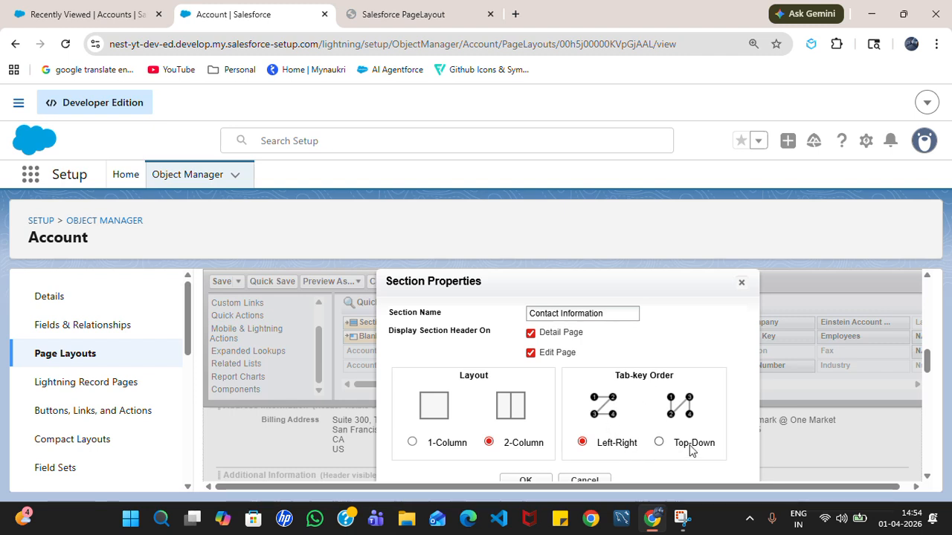
{"action": "scroll", "coordinate": [608, 438], "scroll_direction": "down", "scroll_amount": 1}
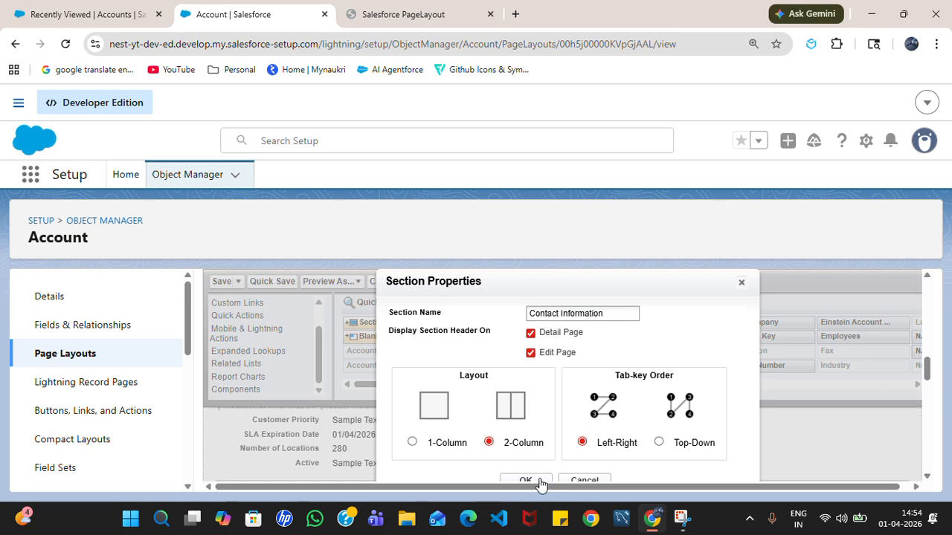
{"action": "key", "text": "ctrl+minus"}
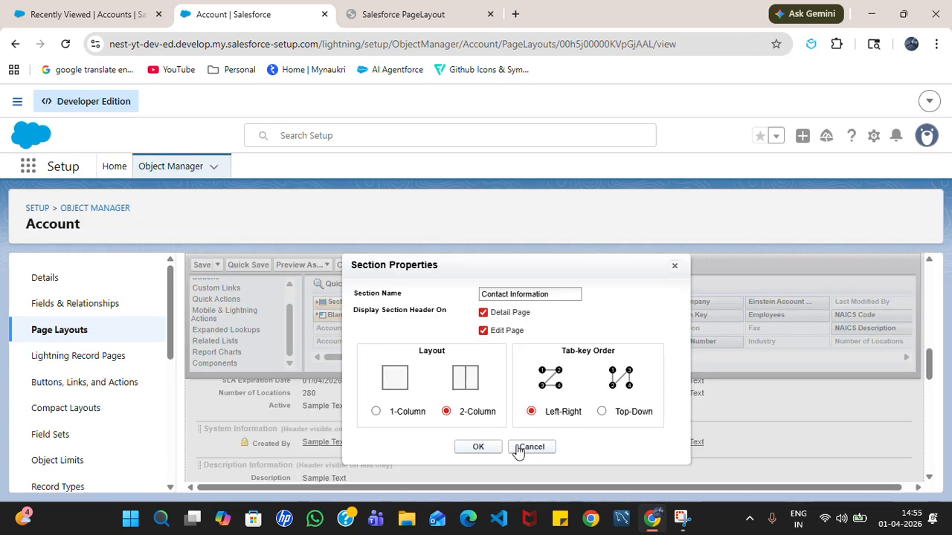
{"action": "key", "text": "ctrl+plus"}
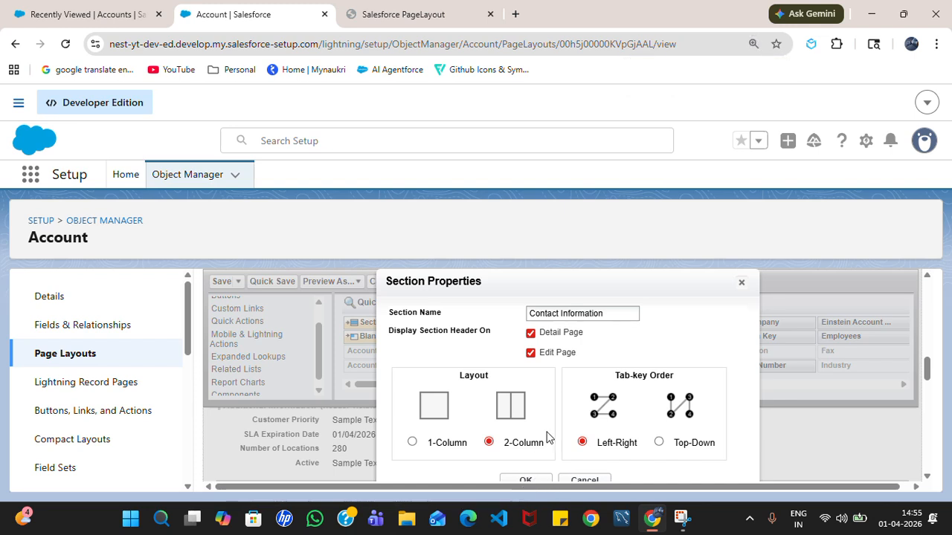
{"action": "key", "text": "ctrl+minus"}
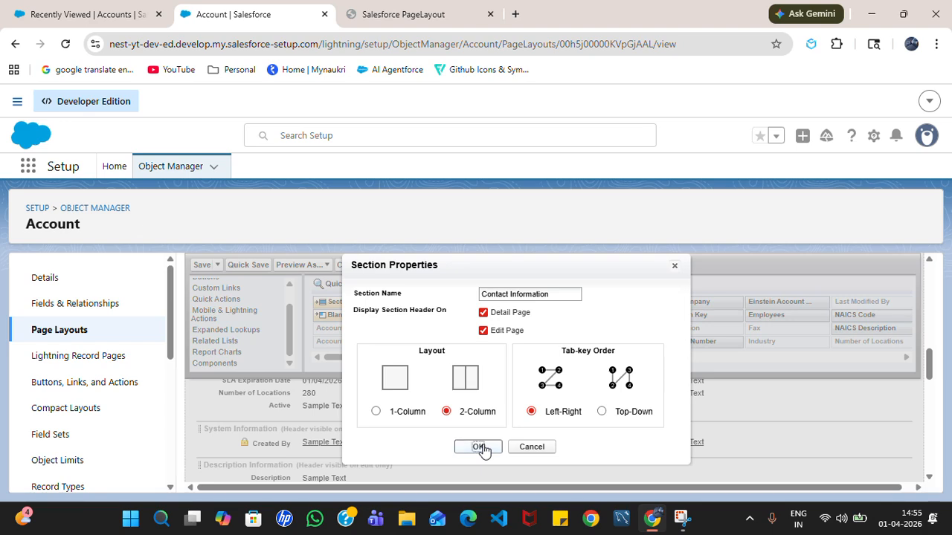
- Confirm the Contact Information section and drag the Phone field into it
{"action": "left_click", "coordinate": [480, 449]}
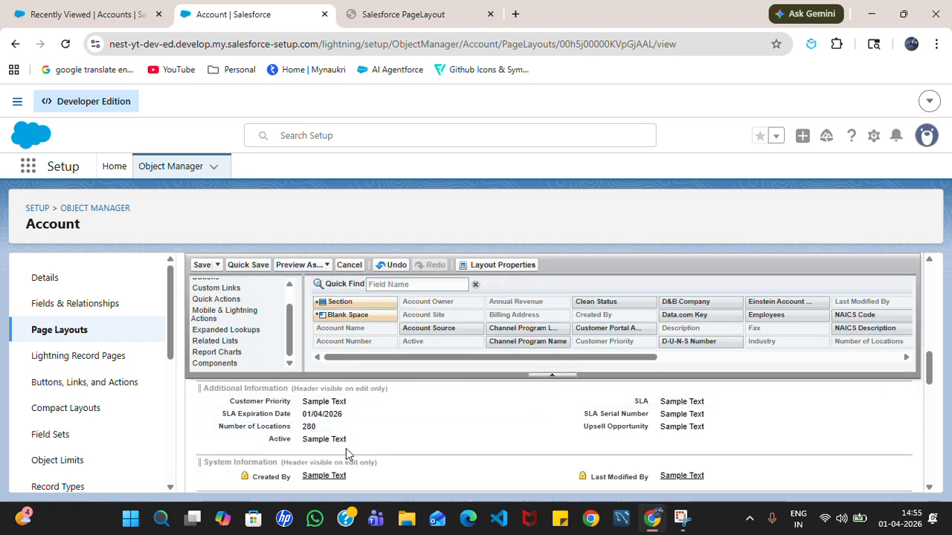
{"action": "scroll", "coordinate": [345, 446], "scroll_direction": "up", "scroll_amount": 1}
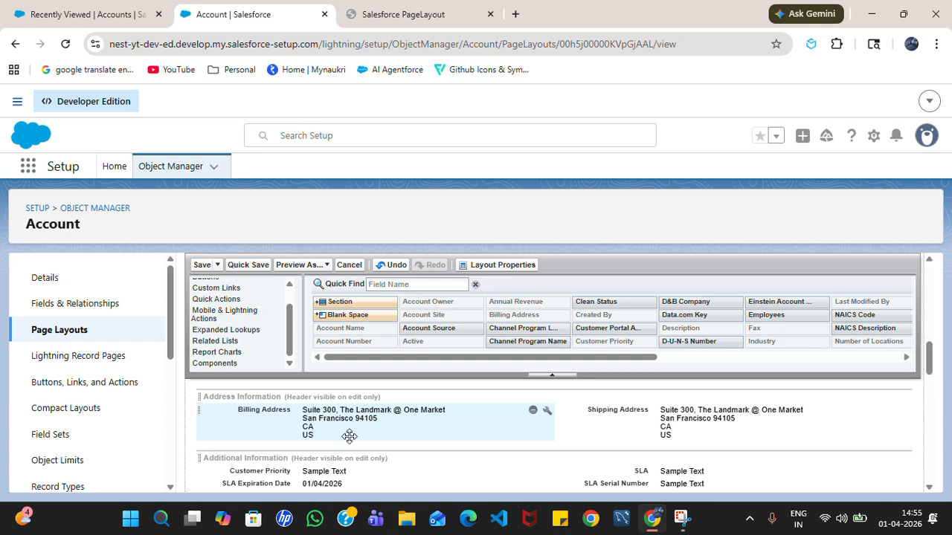
{"action": "scroll", "coordinate": [348, 436], "scroll_direction": "up", "scroll_amount": 1}
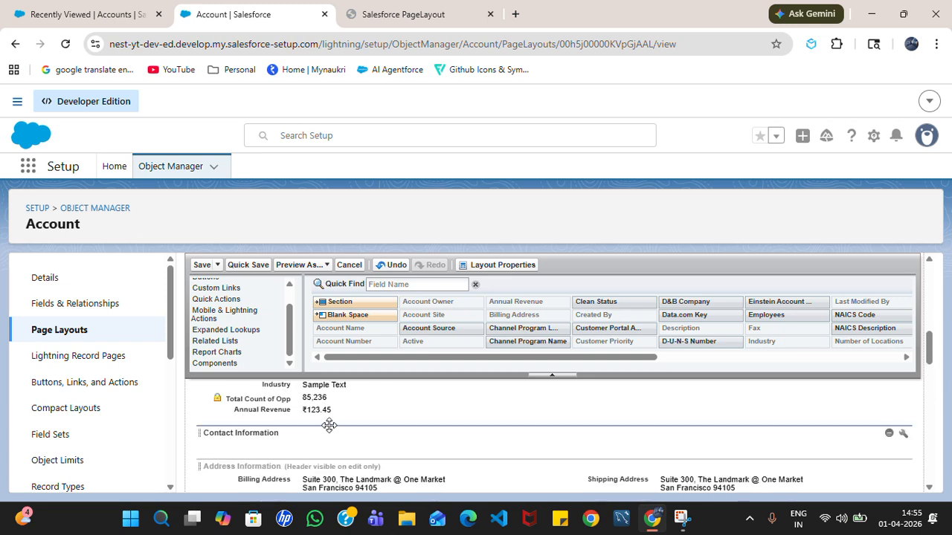
{"action": "scroll", "coordinate": [335, 432], "scroll_direction": "up", "scroll_amount": 1}
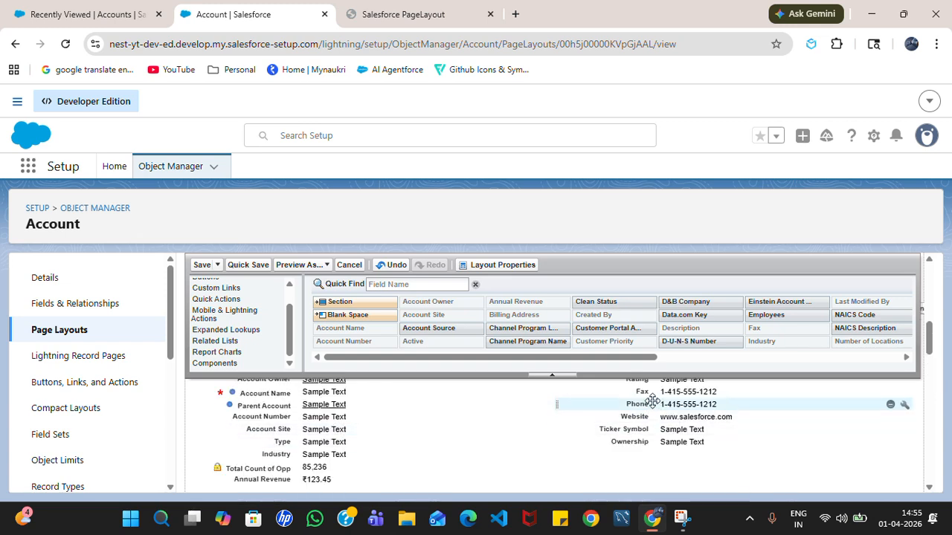
{"action": "left_click_drag", "start_coordinate": [651, 401], "coordinate": [363, 449]}
{"action": "scroll", "coordinate": [640, 437], "scroll_direction": "up", "scroll_amount": 3}
{"action": "scroll", "coordinate": [644, 441], "scroll_direction": "down", "scroll_amount": 1}
- Move the Fax field into Contact Information and quick-save the Account Layout
{"action": "left_click_drag", "start_coordinate": [654, 410], "coordinate": [637, 426]}
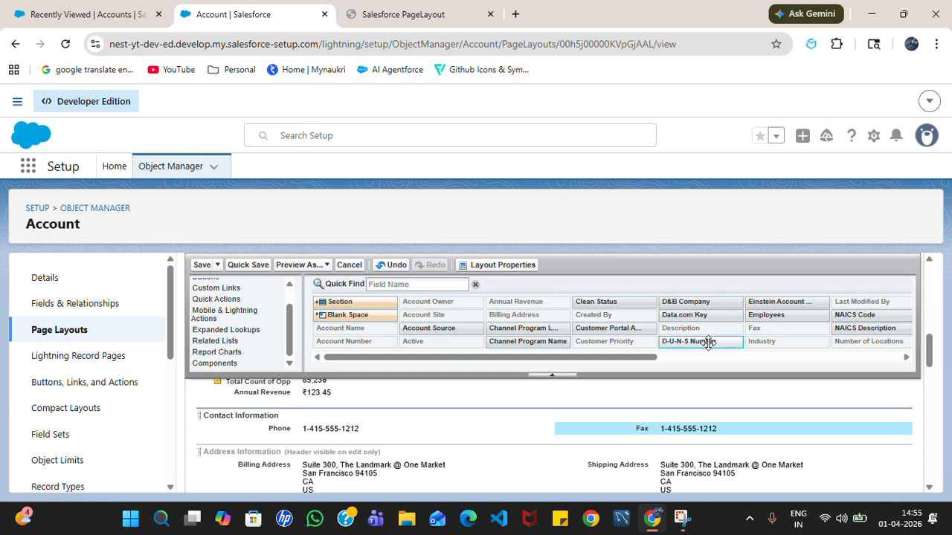
{"action": "left_click_drag", "start_coordinate": [561, 362], "coordinate": [573, 379]}
{"action": "scroll", "coordinate": [528, 450], "scroll_direction": "up", "scroll_amount": 2}
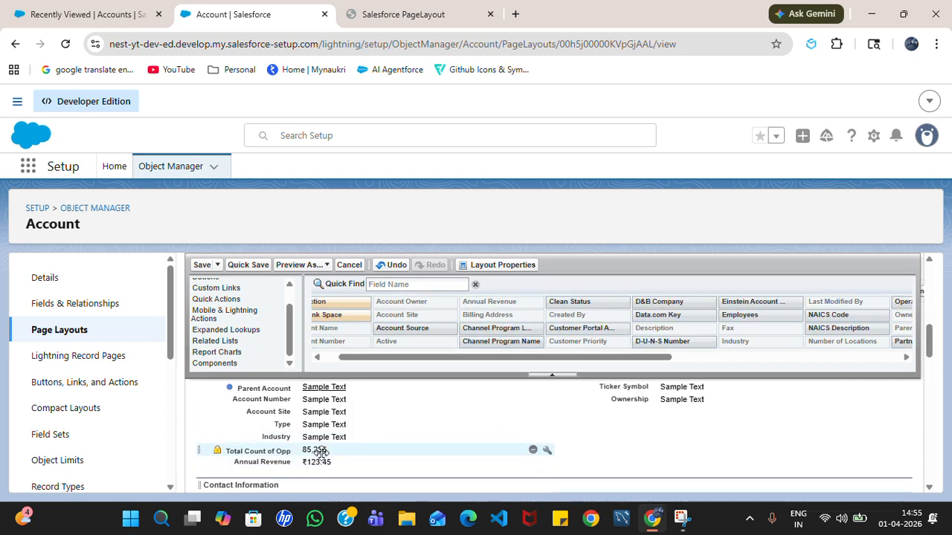
{"action": "scroll", "coordinate": [580, 432], "scroll_direction": "up", "scroll_amount": 1}
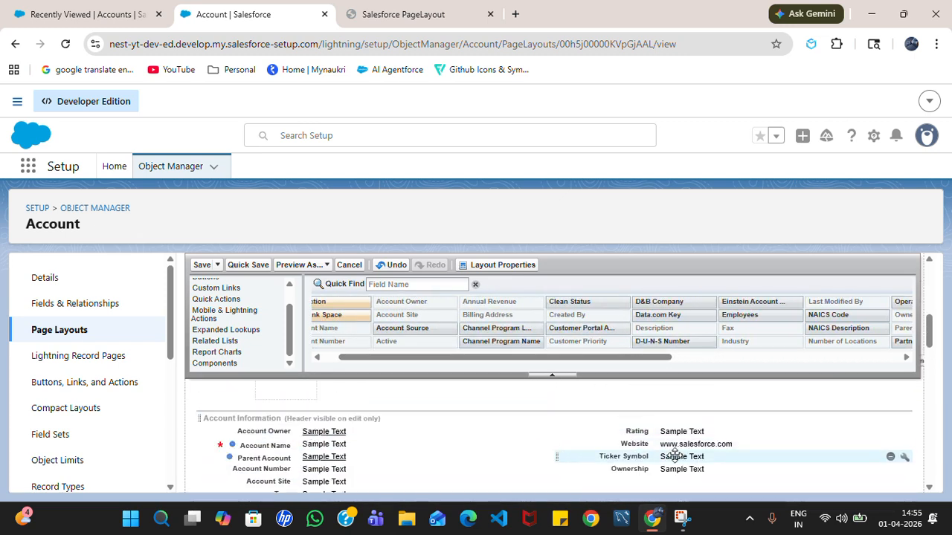
{"action": "scroll", "coordinate": [611, 457], "scroll_direction": "down", "scroll_amount": 1}
{"action": "scroll", "coordinate": [611, 457], "scroll_direction": "down", "scroll_amount": 2}
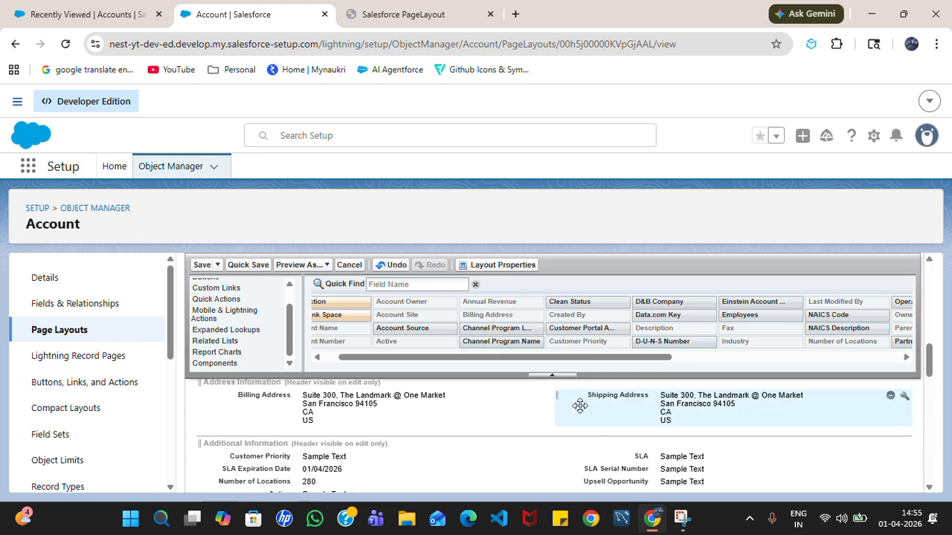
{"action": "scroll", "coordinate": [590, 416], "scroll_direction": "up", "scroll_amount": 1}
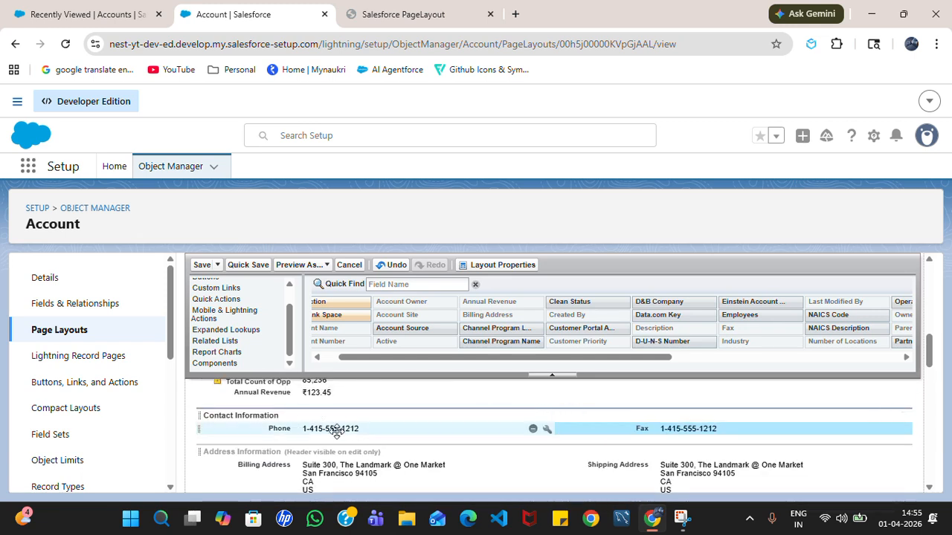
{"action": "left_click", "coordinate": [668, 425]}
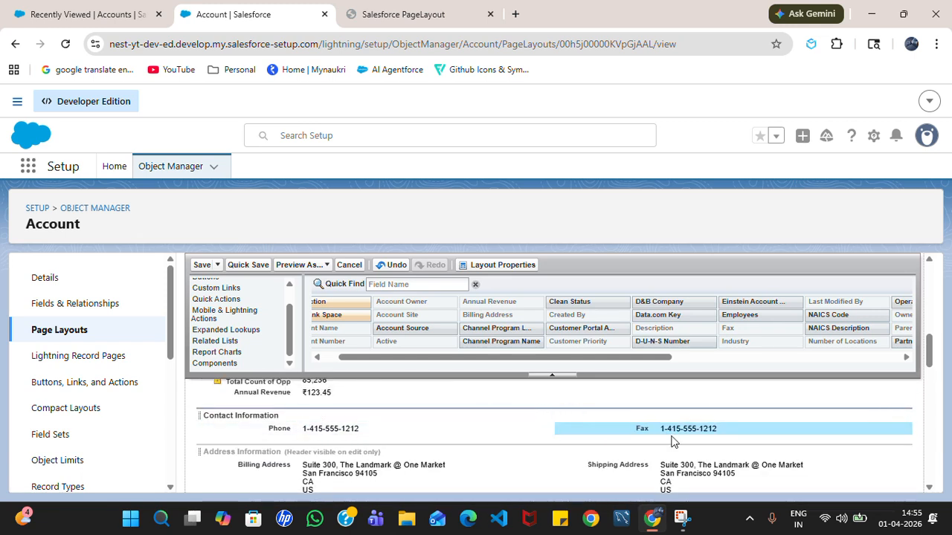
{"action": "left_click", "coordinate": [246, 265]}
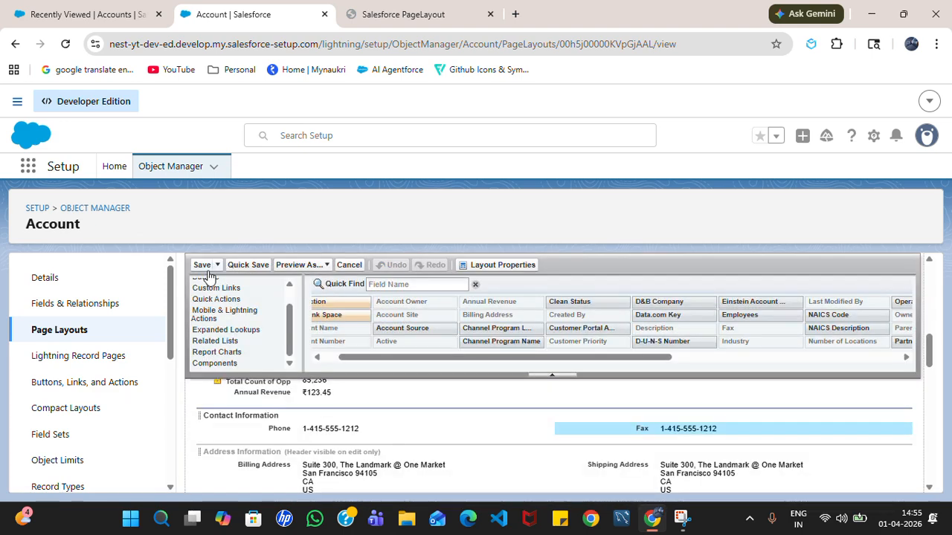
- Save the edited layout, then switch to the Accounts list and reload it
{"action": "left_click", "coordinate": [205, 266]}
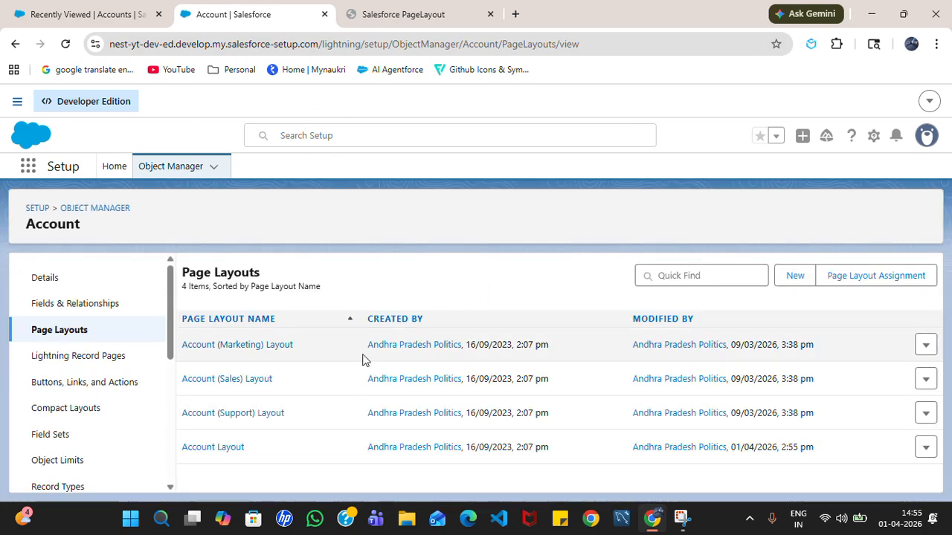
{"action": "left_click", "coordinate": [124, 12]}
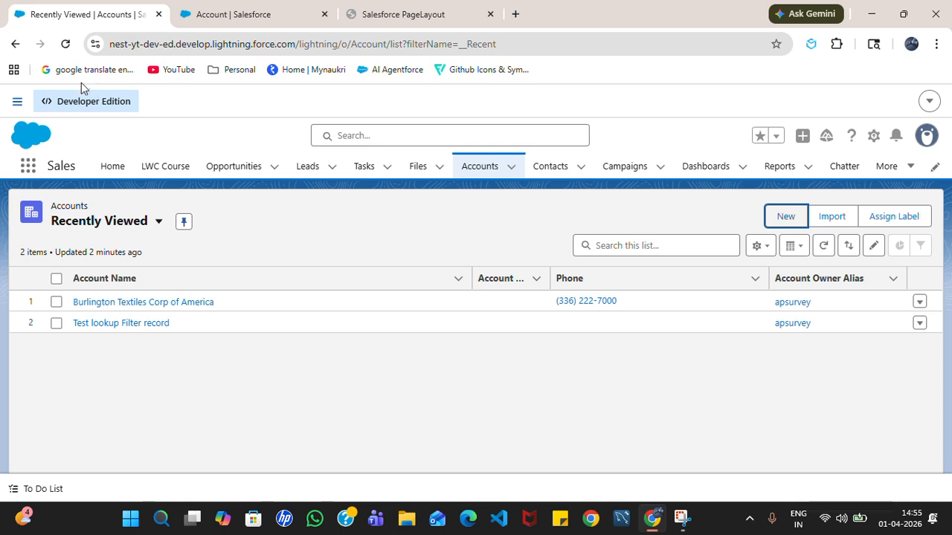
{"action": "left_click", "coordinate": [66, 45]}
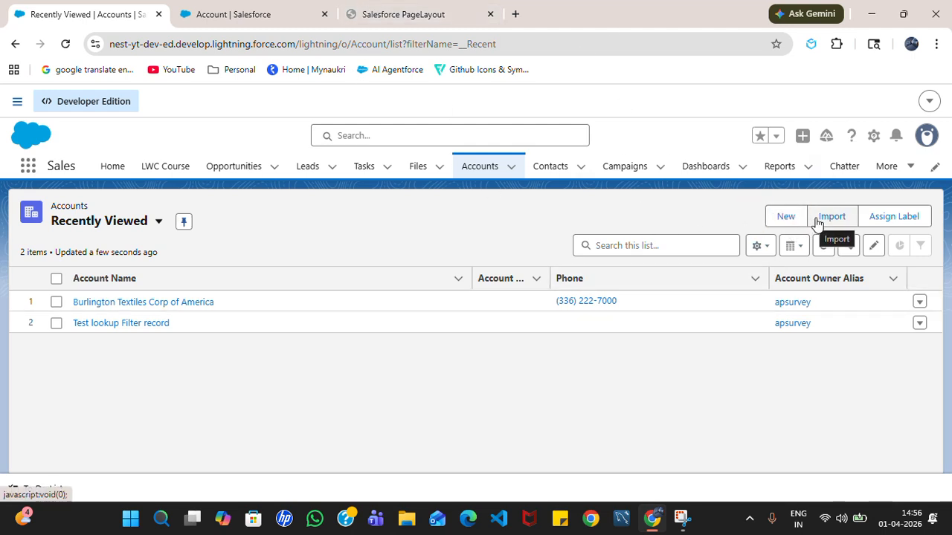
- Open a New Account form, scroll through its fields, and close it without saving
{"action": "left_click", "coordinate": [787, 223]}
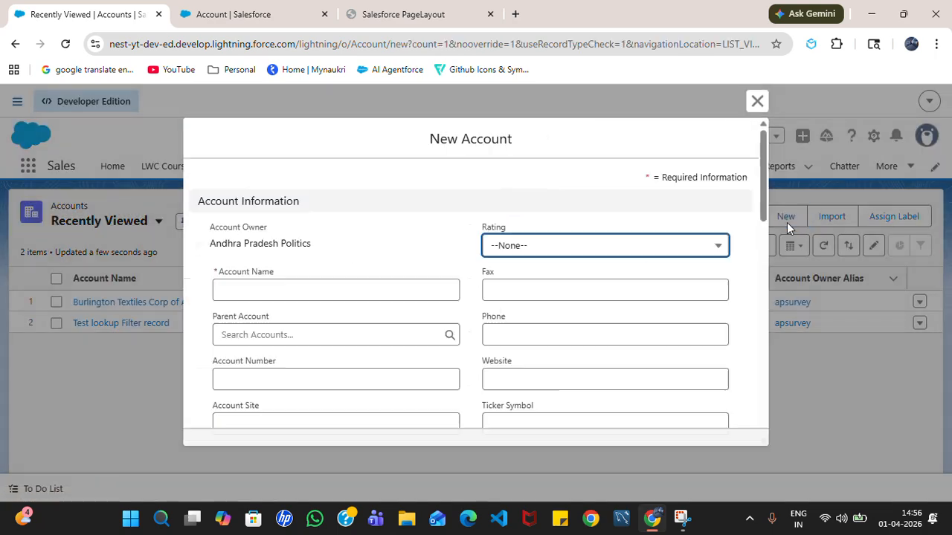
{"action": "scroll", "coordinate": [346, 278], "scroll_direction": "down", "scroll_amount": 5}
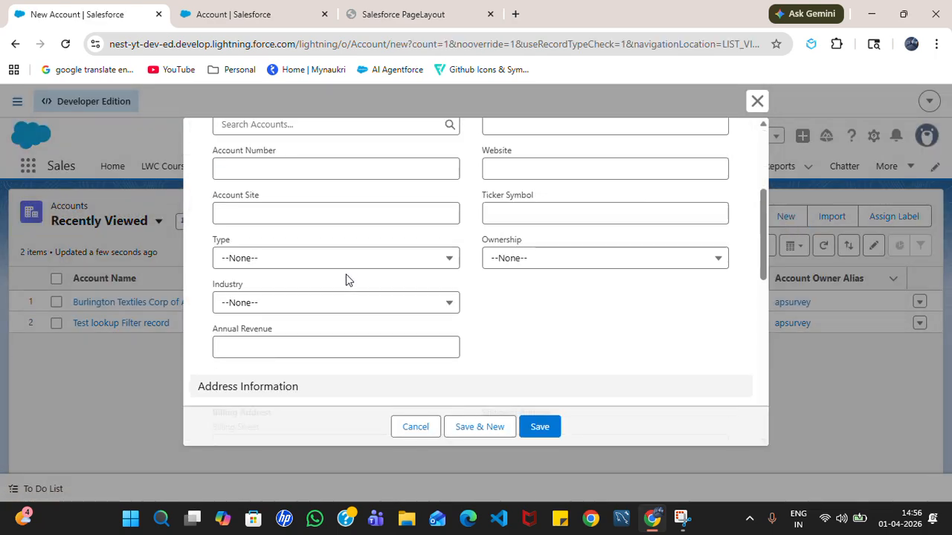
{"action": "scroll", "coordinate": [347, 278], "scroll_direction": "up", "scroll_amount": 5}
{"action": "scroll", "coordinate": [350, 277], "scroll_direction": "down", "scroll_amount": 4}
{"action": "scroll", "coordinate": [353, 271], "scroll_direction": "down", "scroll_amount": 2}
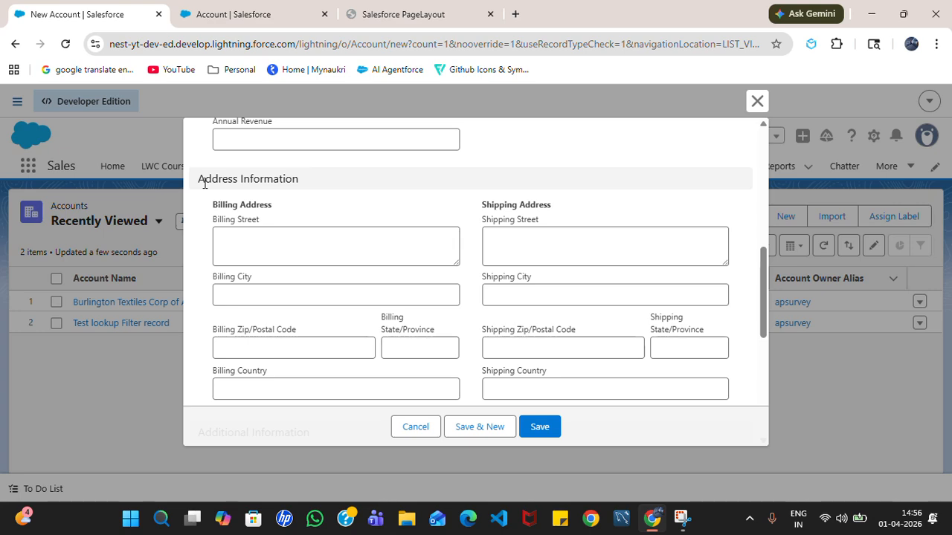
{"action": "scroll", "coordinate": [302, 259], "scroll_direction": "down", "scroll_amount": 4}
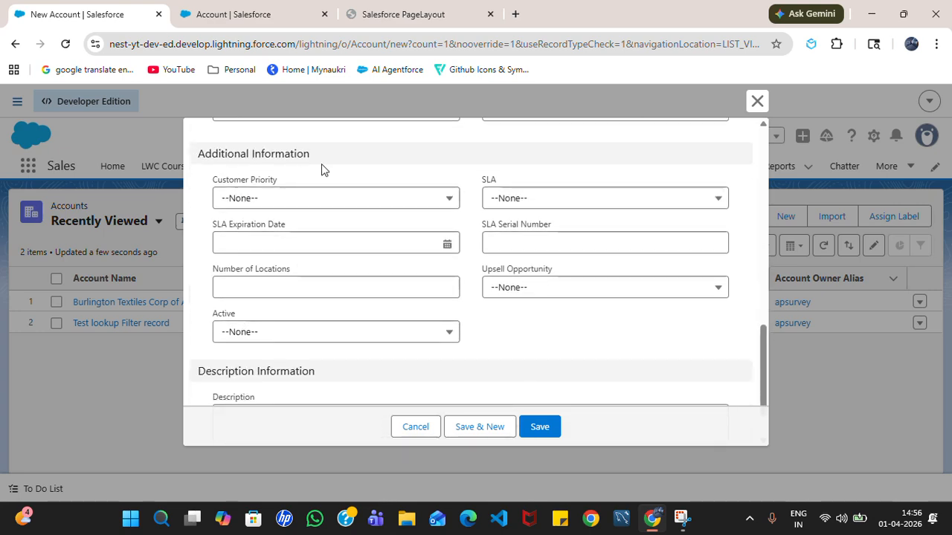
{"action": "scroll", "coordinate": [276, 260], "scroll_direction": "down", "scroll_amount": 1}
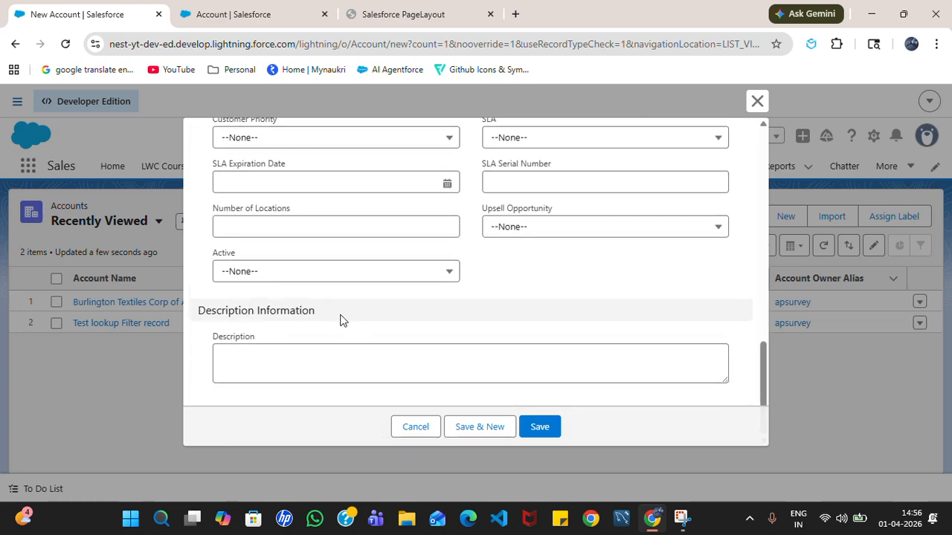
{"action": "scroll", "coordinate": [340, 318], "scroll_direction": "up", "scroll_amount": 9}
{"action": "scroll", "coordinate": [344, 289], "scroll_direction": "down", "scroll_amount": 4}
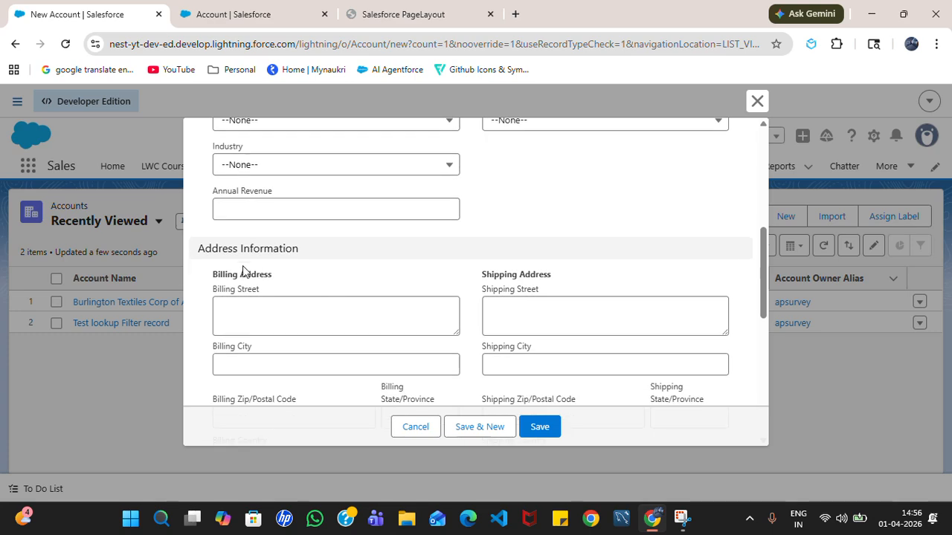
{"action": "scroll", "coordinate": [310, 238], "scroll_direction": "up", "scroll_amount": 6}
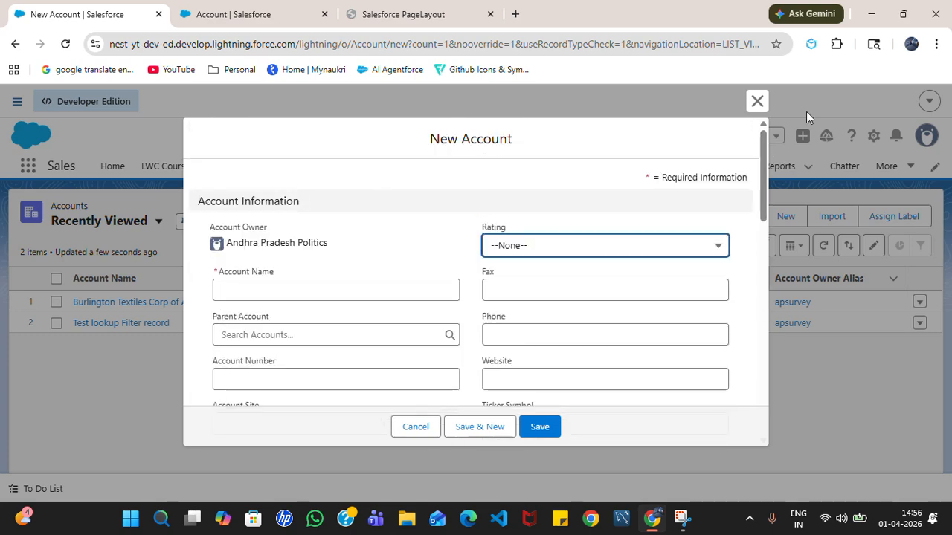
{"action": "left_click", "coordinate": [757, 102]}
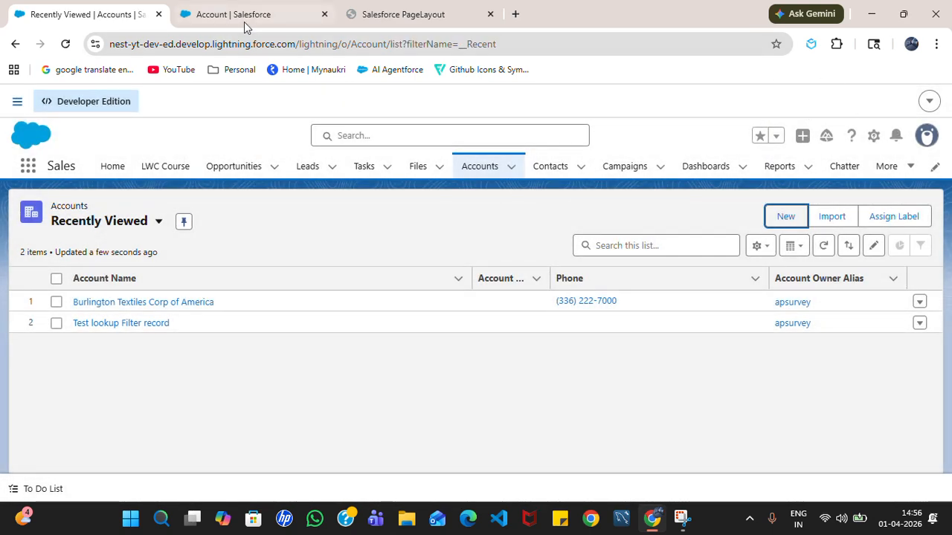
- Close the page layout setup tab and log out of the org
{"action": "left_click", "coordinate": [325, 15]}
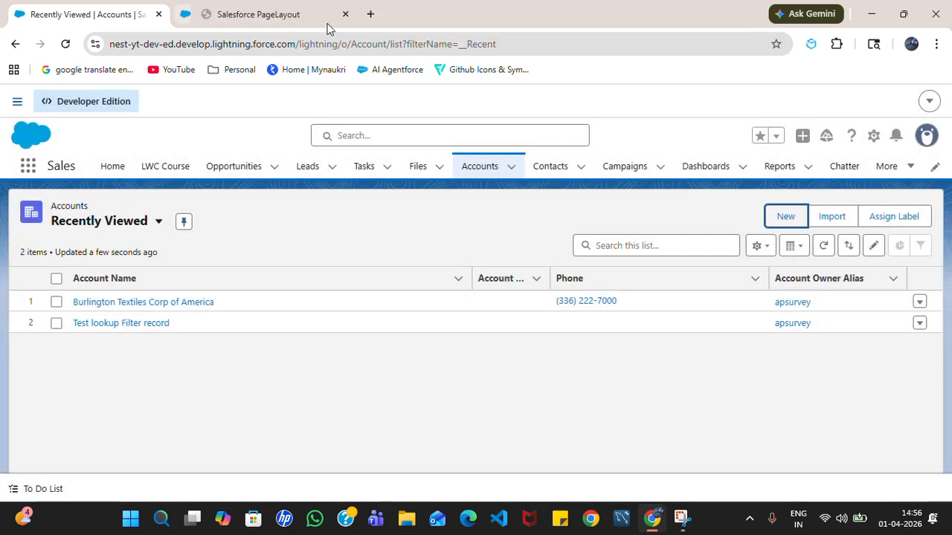
{"action": "left_click", "coordinate": [929, 101]}
{"action": "left_click", "coordinate": [912, 128]}
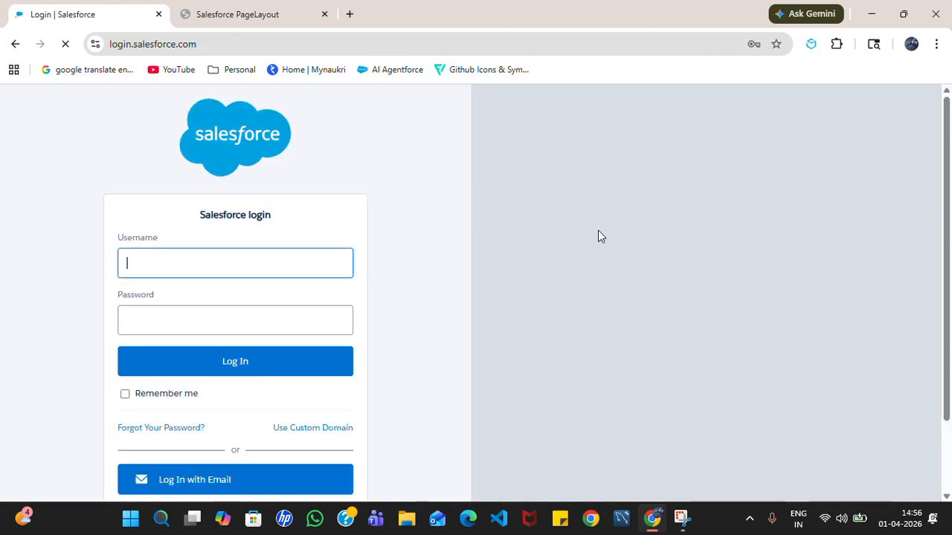
- Log back in with the saved username and password, postponing mobile phone registration
{"action": "left_click", "coordinate": [297, 271]}
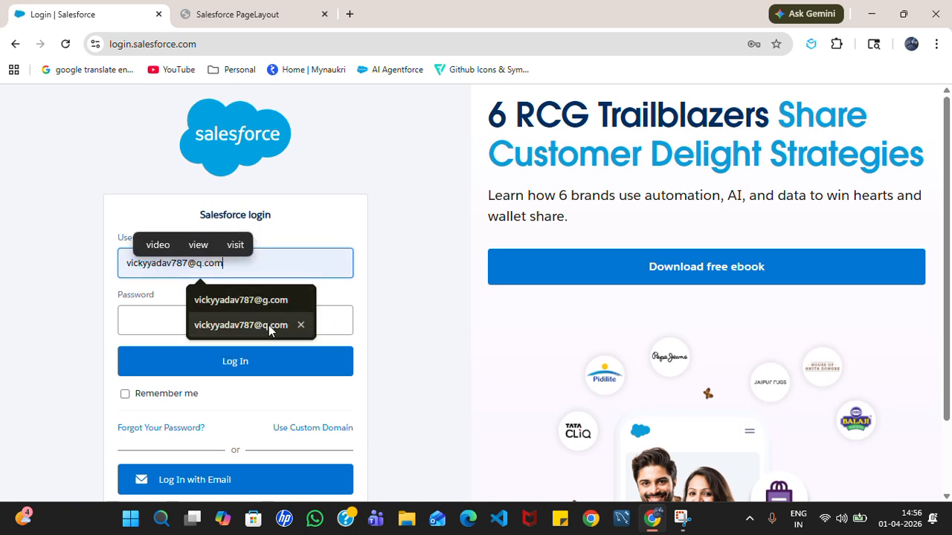
{"action": "left_click", "coordinate": [268, 325]}
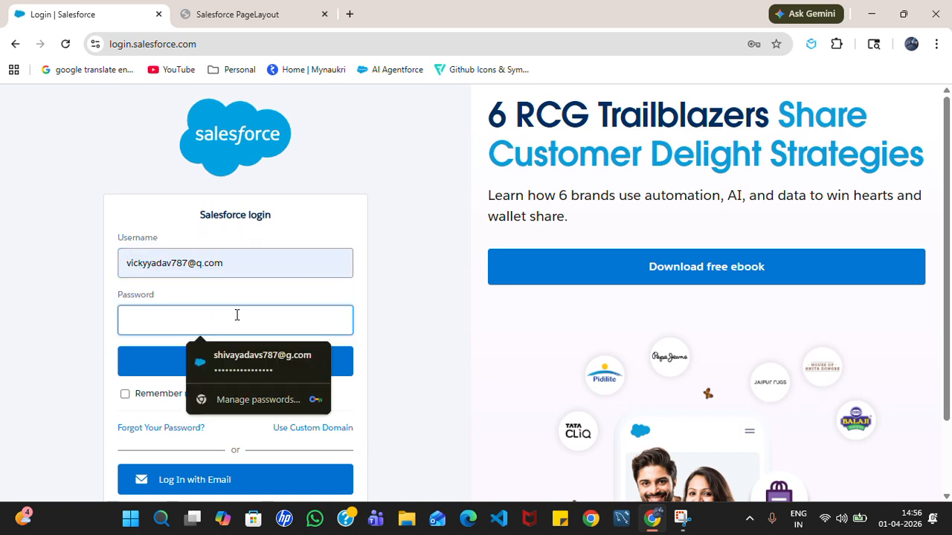
{"action": "type", "text": "•••"}
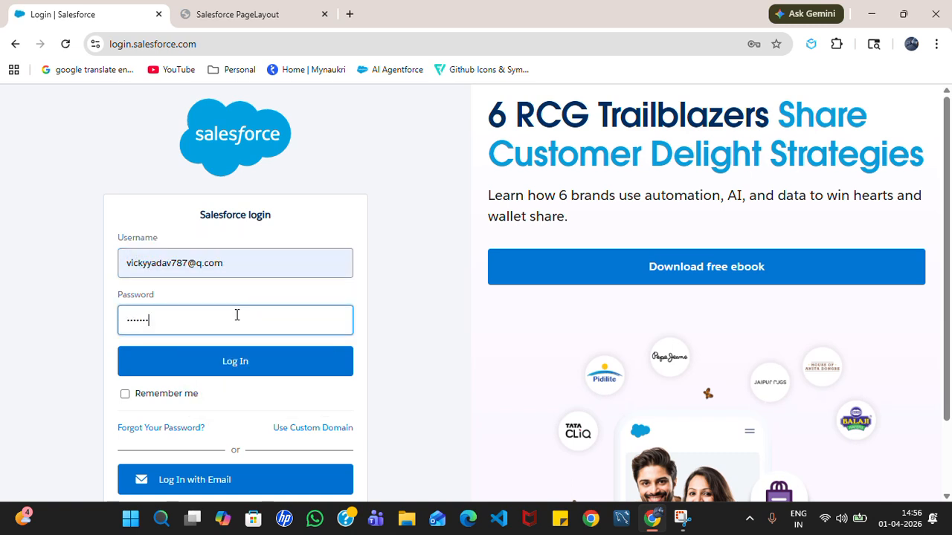
{"action": "type", "text": "••••••••"}
{"action": "key", "text": "Return"}
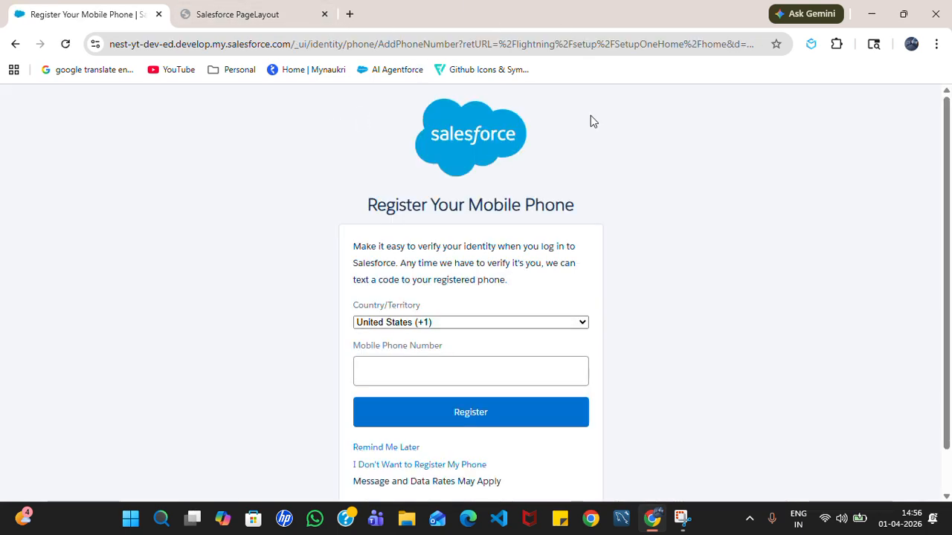
{"action": "left_click", "coordinate": [372, 450]}
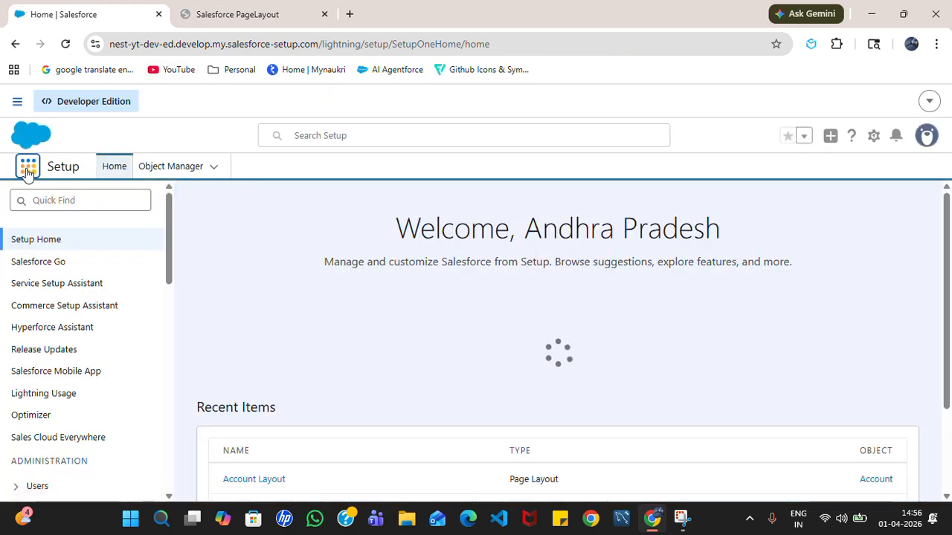
- Find Accounts via the App Launcher, start a New Account, then cancel it
{"action": "left_click", "coordinate": [27, 167]}
{"action": "type", "text": "Acc"}
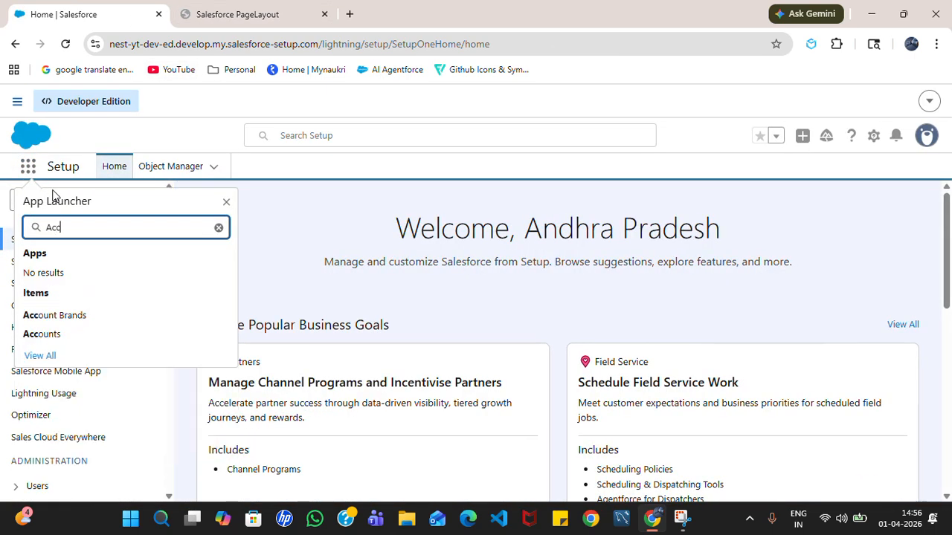
{"action": "left_click", "coordinate": [56, 334]}
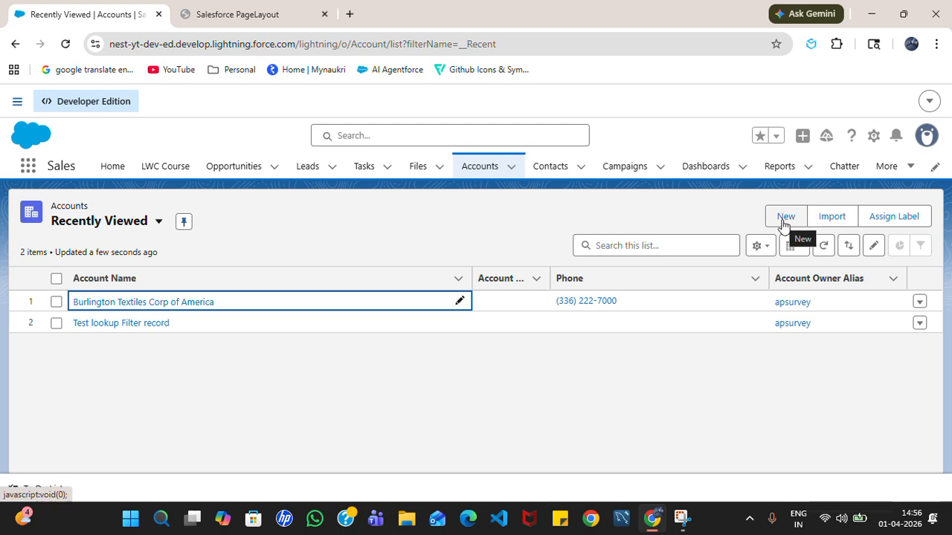
{"action": "left_click", "coordinate": [785, 217]}
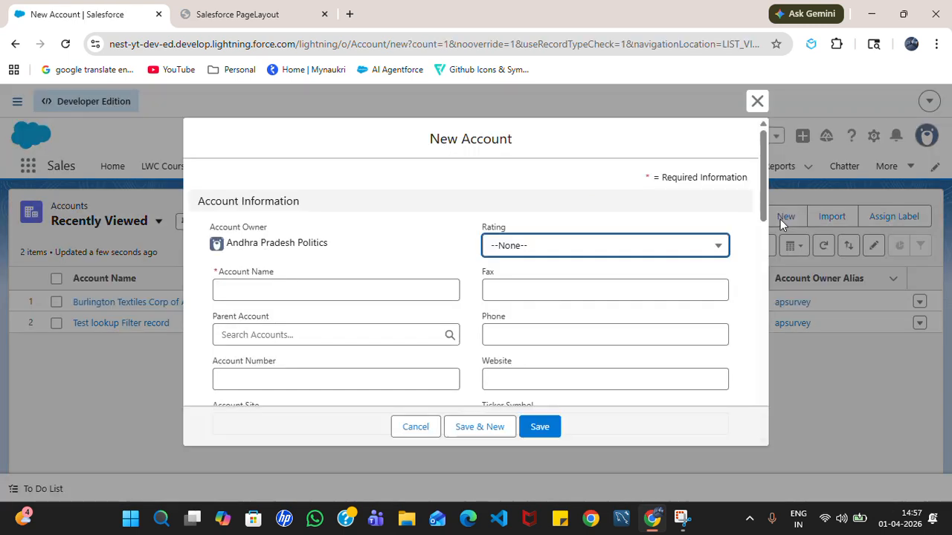
{"action": "scroll", "coordinate": [531, 288], "scroll_direction": "down", "scroll_amount": 5}
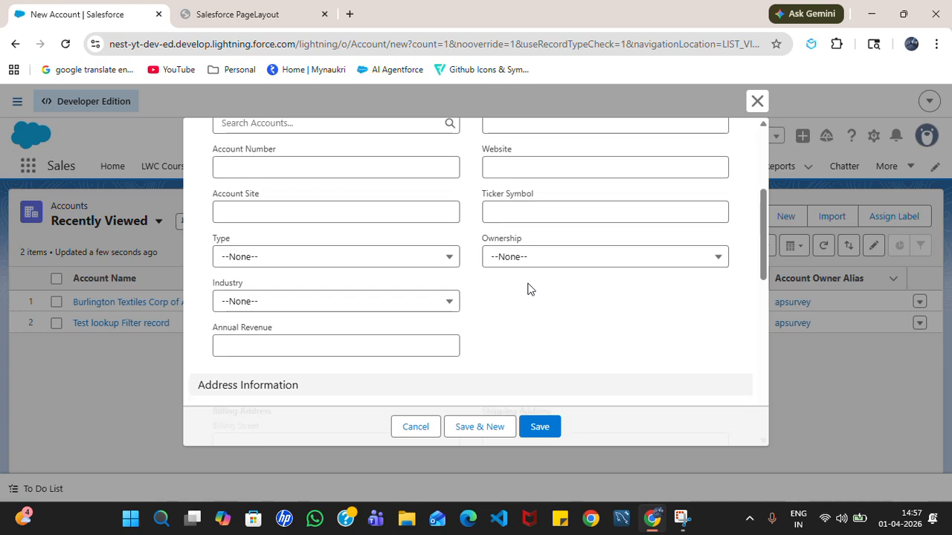
{"action": "left_click", "coordinate": [402, 429]}
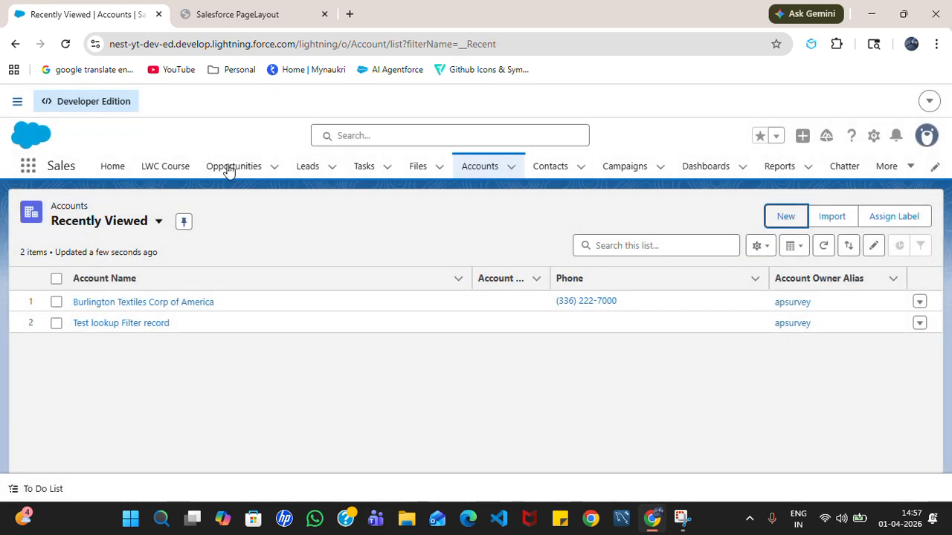
- Reload the Accounts page and open a fresh New Account form
{"action": "left_click", "coordinate": [65, 43]}
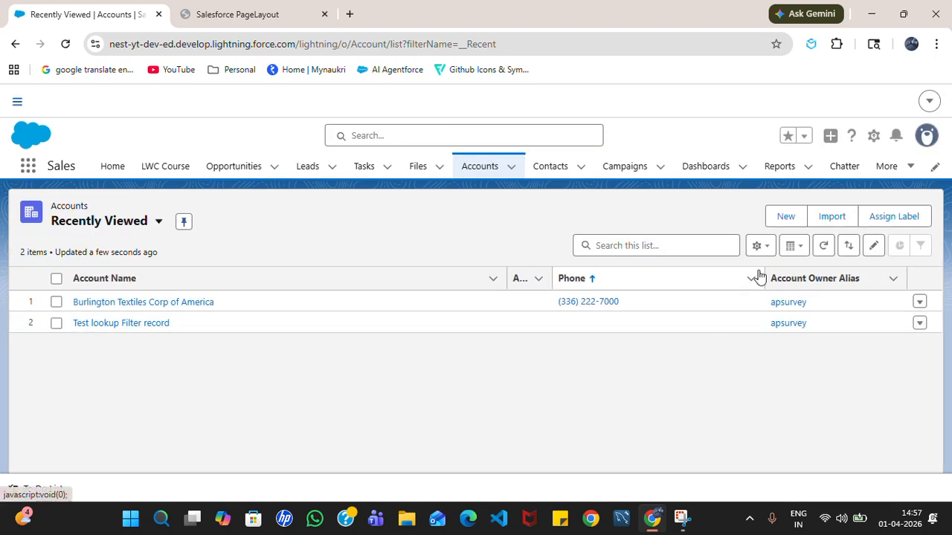
{"action": "left_click", "coordinate": [791, 220]}
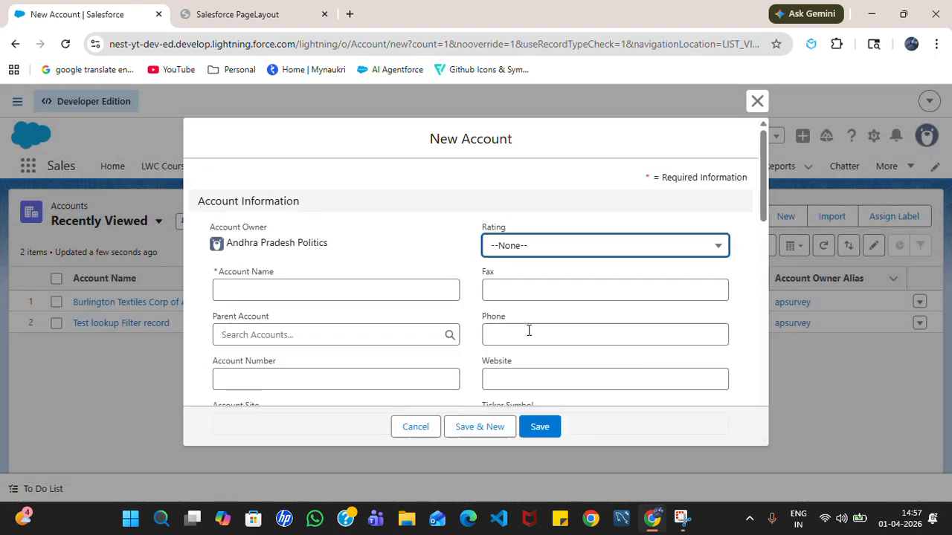
{"action": "scroll", "coordinate": [528, 329], "scroll_direction": "down", "scroll_amount": 3}
{"action": "scroll", "coordinate": [524, 309], "scroll_direction": "up", "scroll_amount": 3}
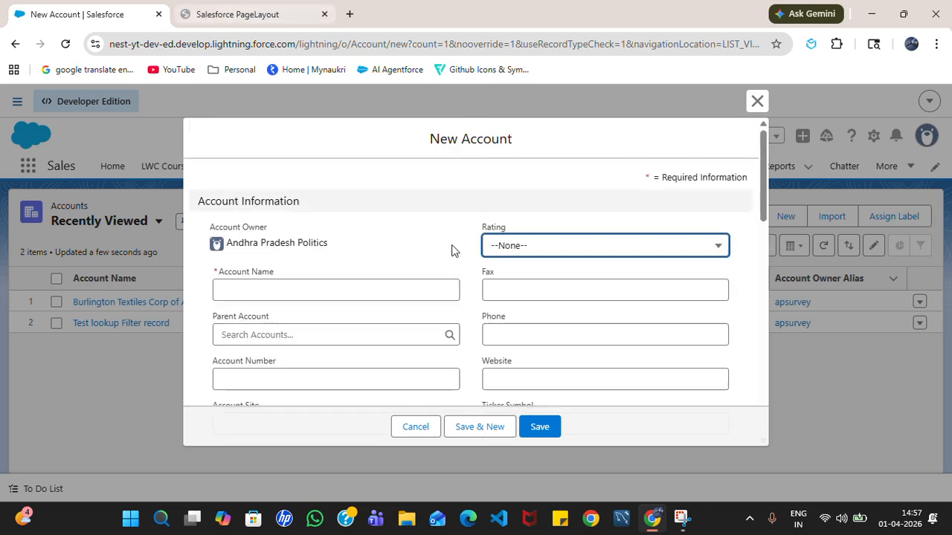
- Present the PageLayout PDF full-screen, opening on the Best Practices slide (page 19)
{"action": "left_click", "coordinate": [251, 11]}
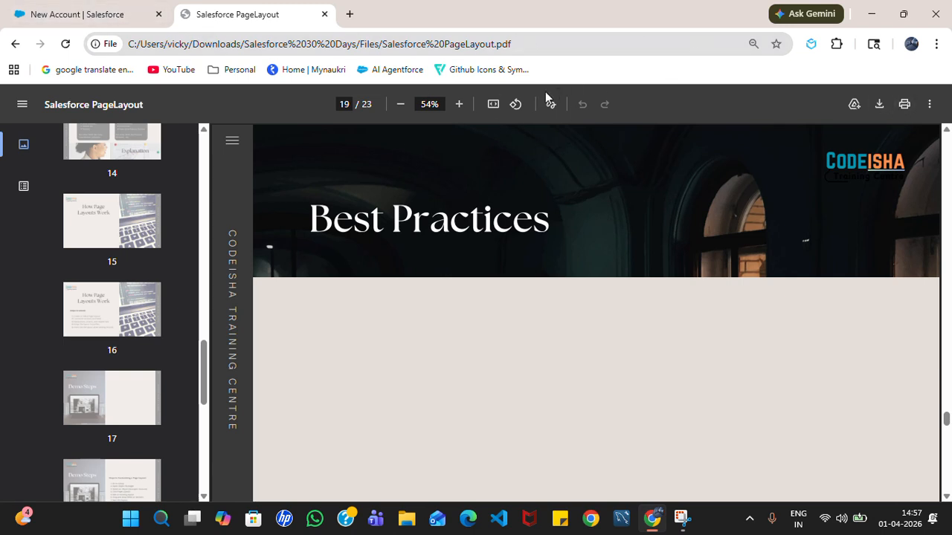
{"action": "left_click", "coordinate": [928, 105]}
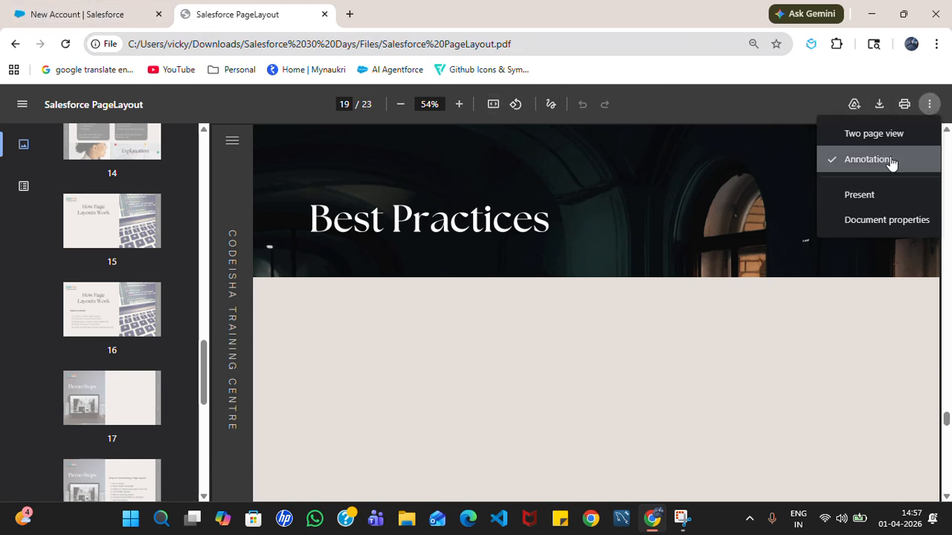
{"action": "left_click", "coordinate": [878, 195]}
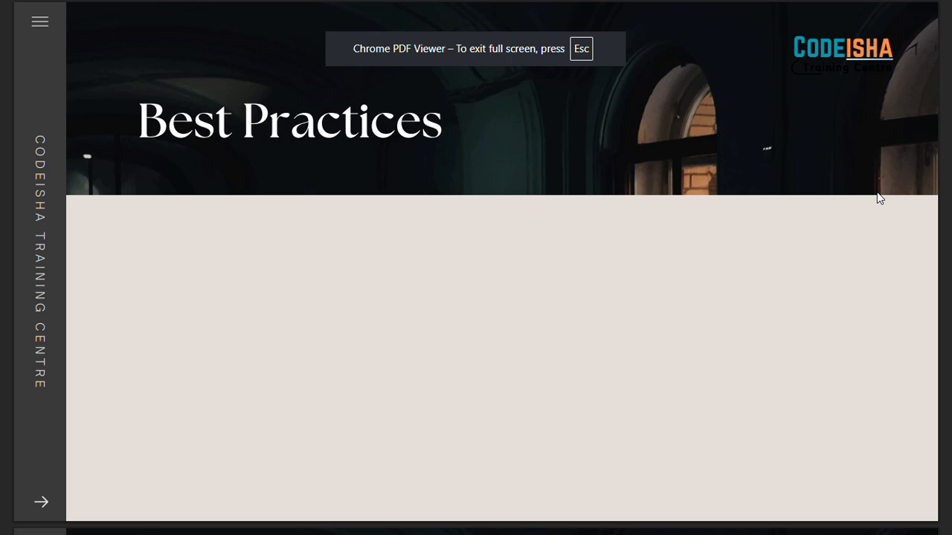
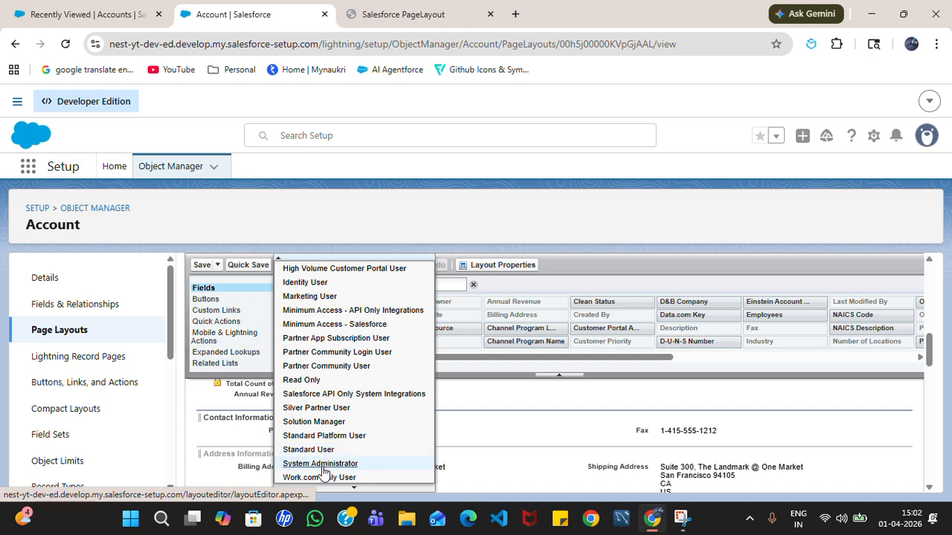
- Preview the layout as System Administrator, check Contact Information shows Phone and Fax, then close the preview
{"action": "left_click", "coordinate": [321, 465]}
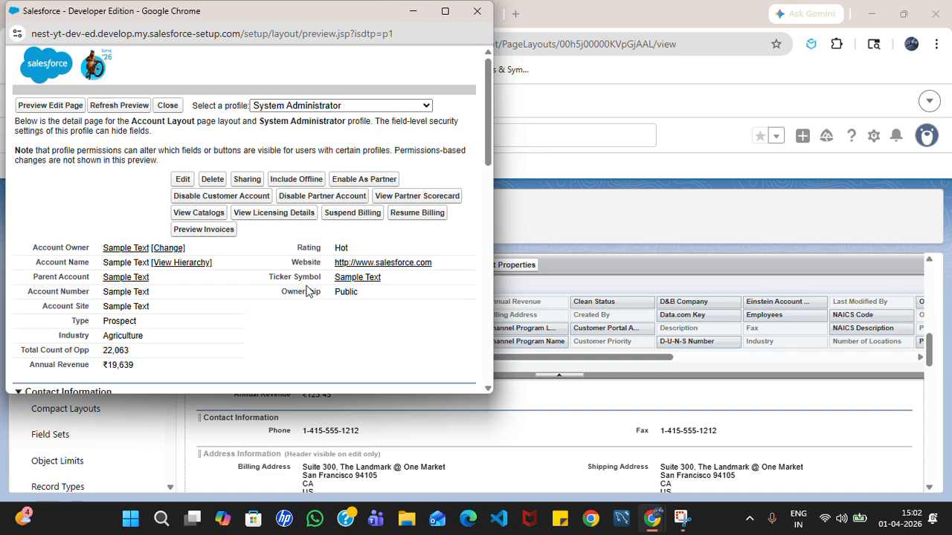
{"action": "scroll", "coordinate": [307, 290], "scroll_direction": "down", "scroll_amount": 2}
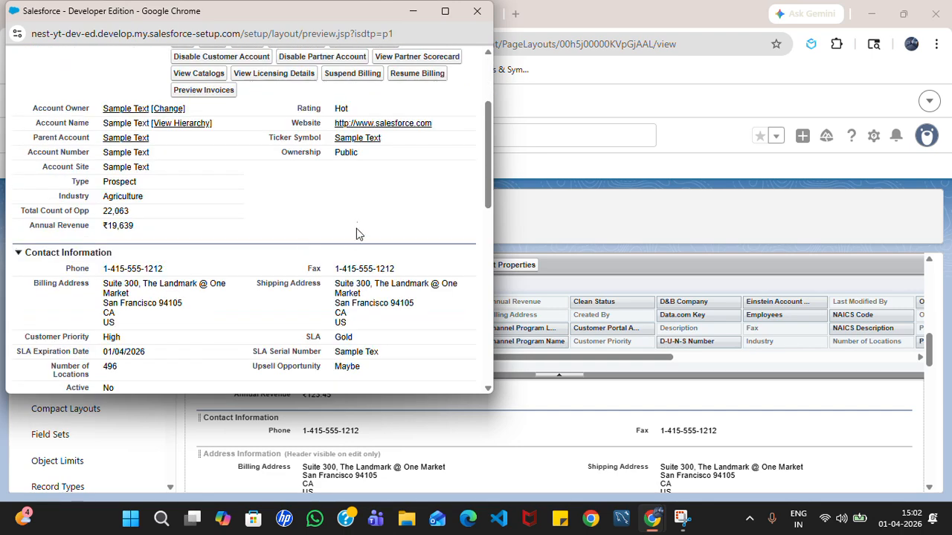
{"action": "left_click", "coordinate": [22, 256]}
{"action": "left_click", "coordinate": [22, 256]}
{"action": "scroll", "coordinate": [191, 334], "scroll_direction": "down", "scroll_amount": 2}
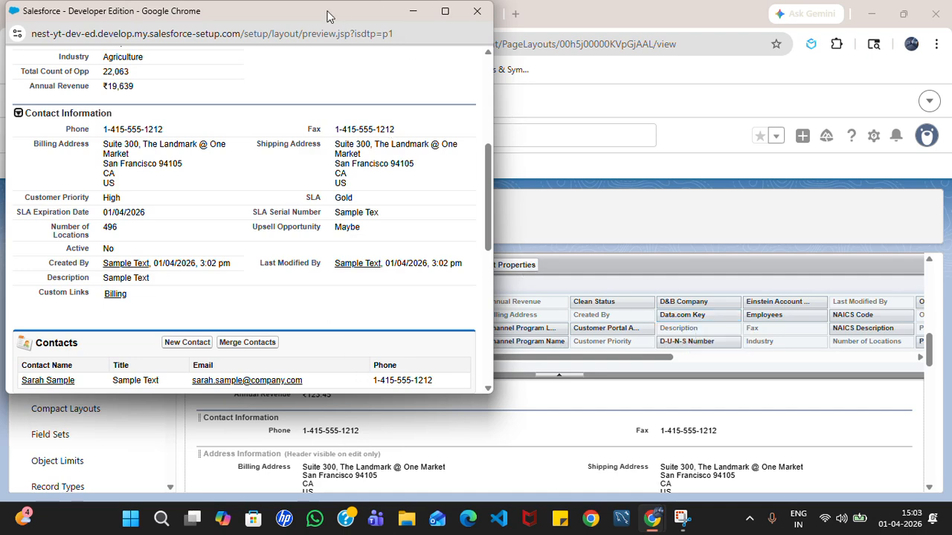
{"action": "left_click_drag", "start_coordinate": [312, 15], "coordinate": [332, 143]}
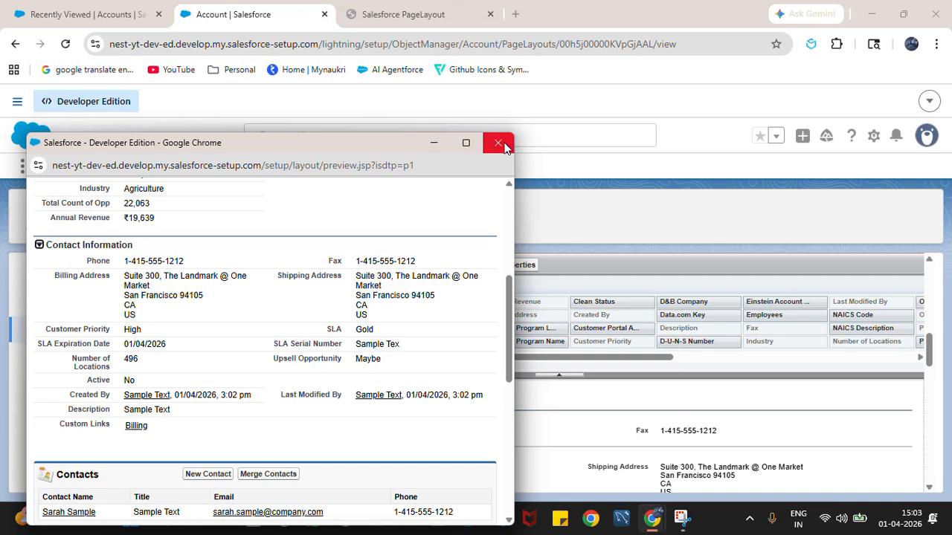
{"action": "left_click", "coordinate": [497, 139]}
- On the Burlington Textiles Corp of America record's Details, check Contact Information lists Phone and Fax
{"action": "left_click", "coordinate": [89, 14]}
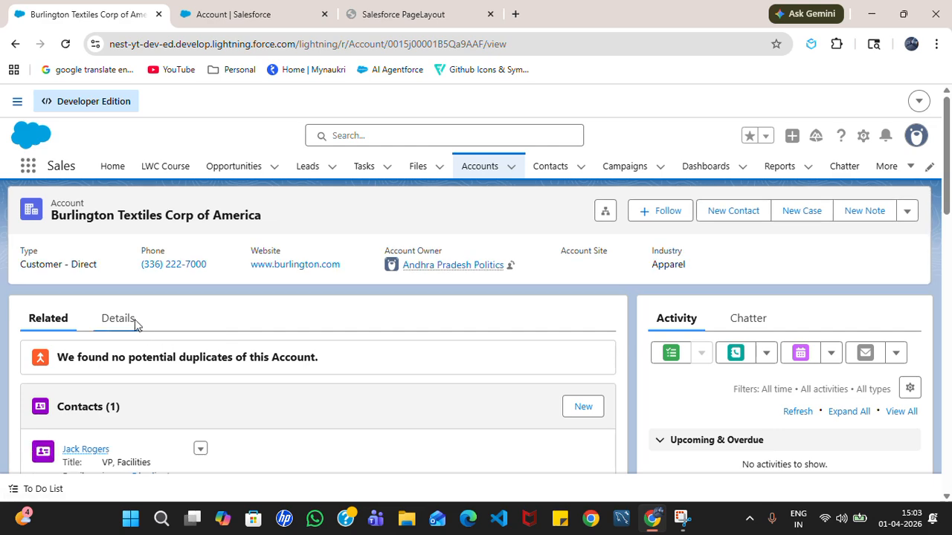
{"action": "left_click", "coordinate": [134, 325]}
{"action": "scroll", "coordinate": [438, 375], "scroll_direction": "down", "scroll_amount": 2}
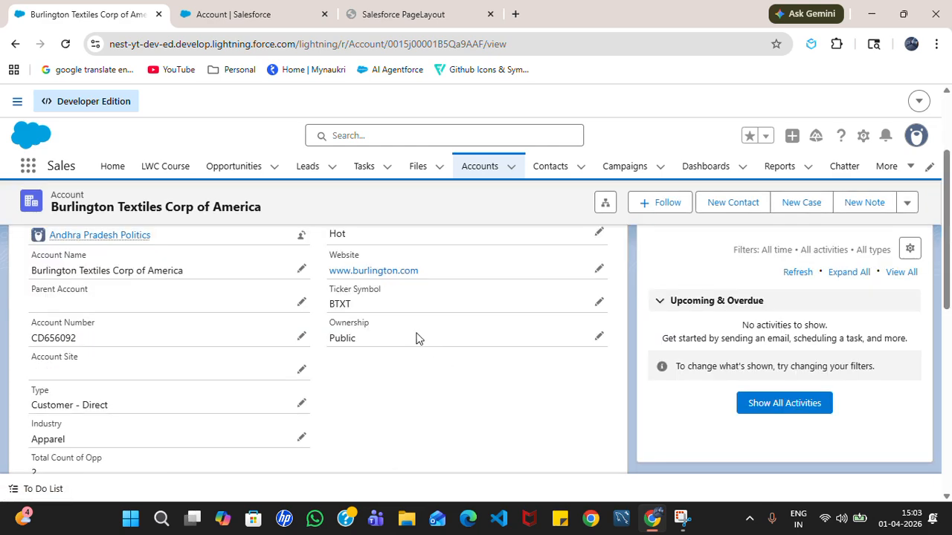
{"action": "scroll", "coordinate": [314, 328], "scroll_direction": "down", "scroll_amount": 3}
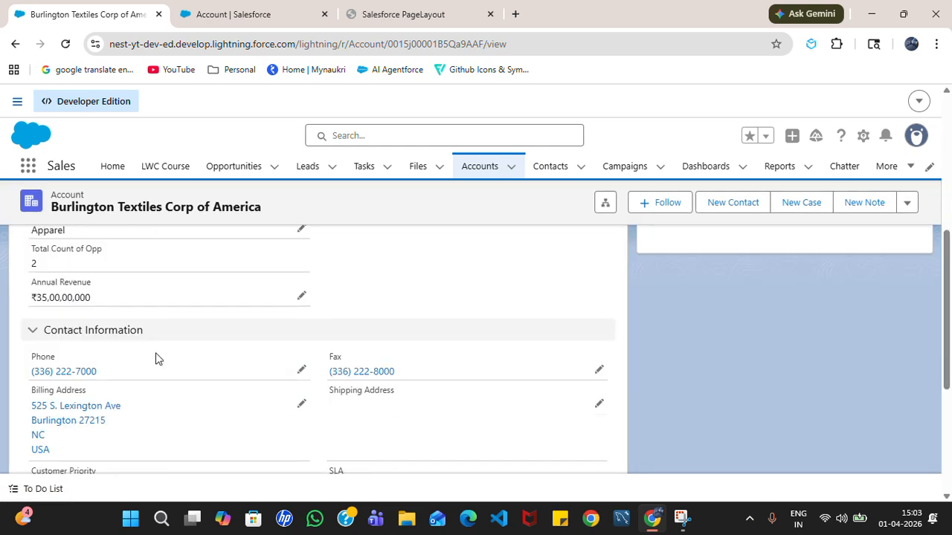
{"action": "left_click", "coordinate": [37, 336]}
{"action": "left_click", "coordinate": [36, 429]}
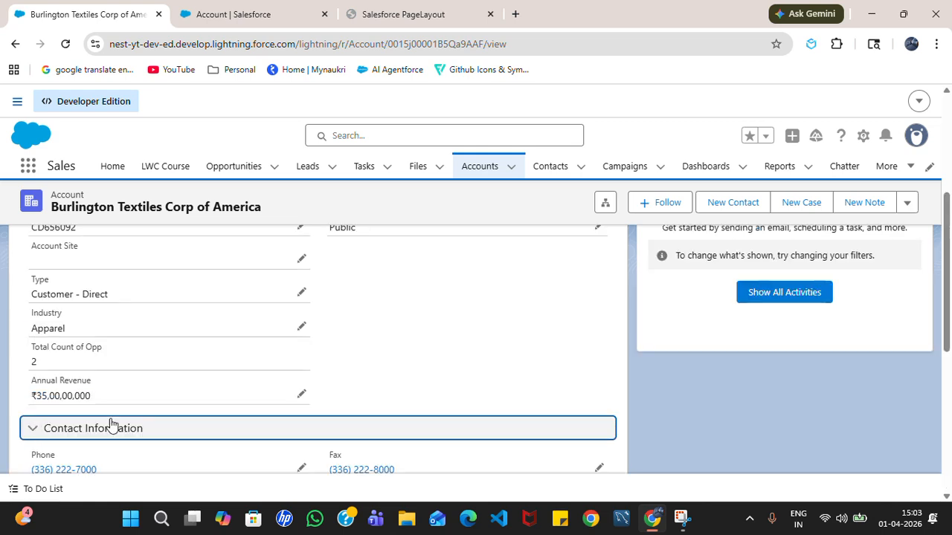
{"action": "scroll", "coordinate": [111, 424], "scroll_direction": "down", "scroll_amount": 2}
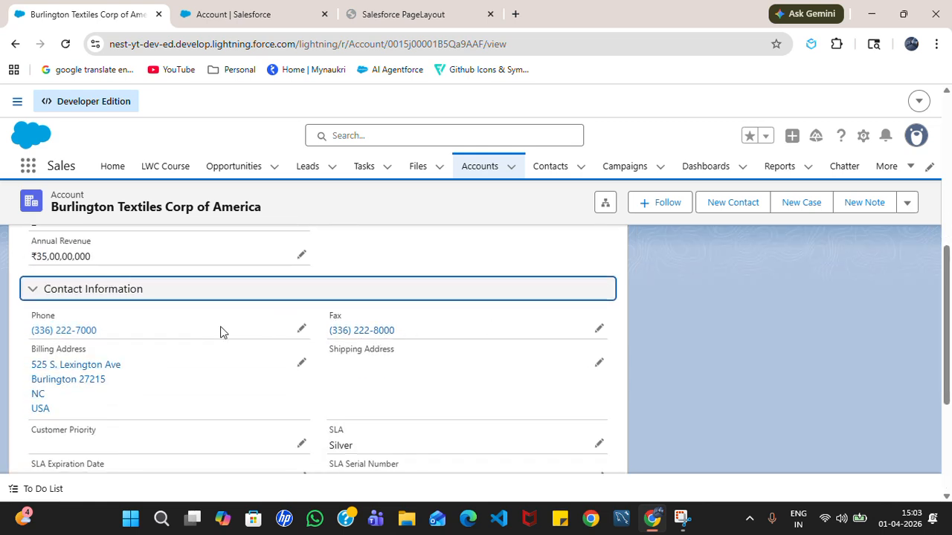
{"action": "scroll", "coordinate": [414, 335], "scroll_direction": "up", "scroll_amount": 3}
- From the Accounts list, start a New Account and scroll through its details, address and Additional Information fields
{"action": "left_click", "coordinate": [480, 167]}
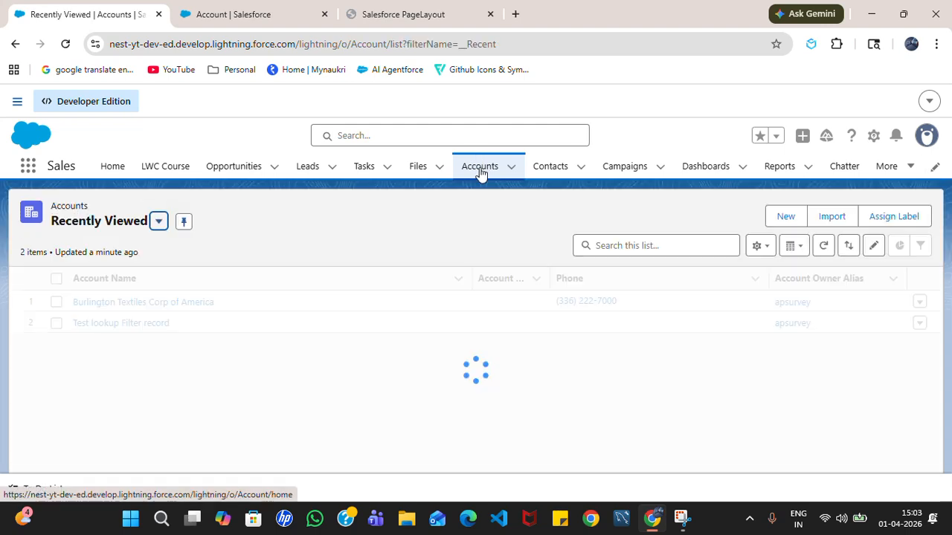
{"action": "left_click", "coordinate": [790, 209]}
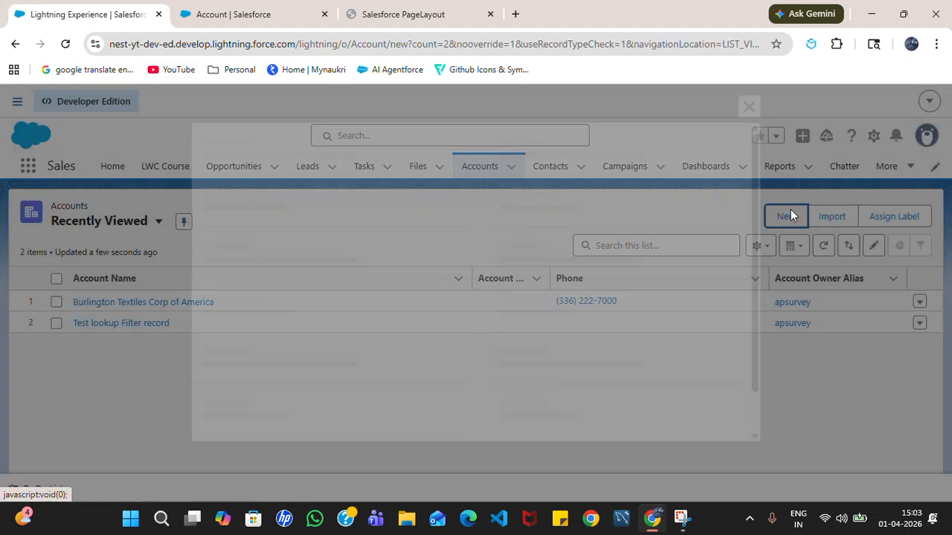
{"action": "scroll", "coordinate": [483, 283], "scroll_direction": "down", "scroll_amount": 2}
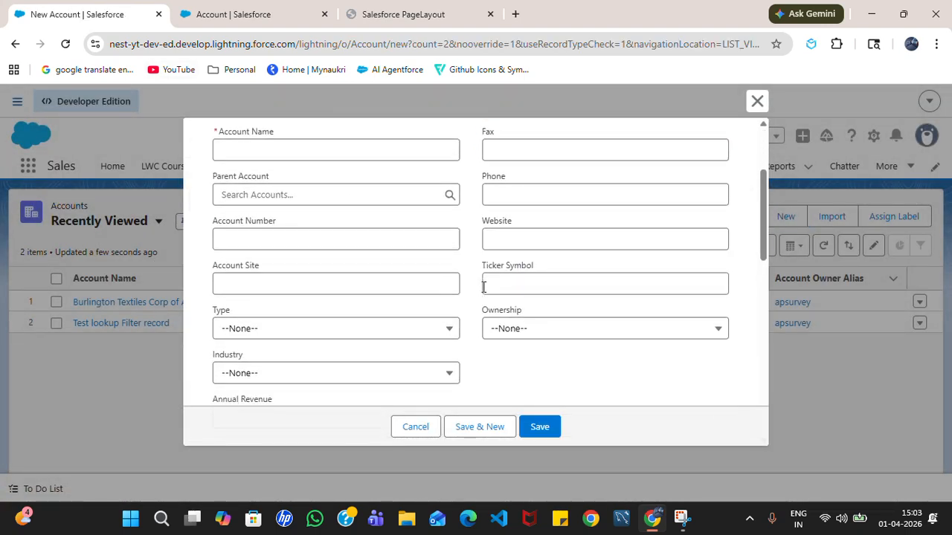
{"action": "scroll", "coordinate": [483, 287], "scroll_direction": "down", "scroll_amount": 2}
{"action": "scroll", "coordinate": [480, 293], "scroll_direction": "down", "scroll_amount": 2}
{"action": "scroll", "coordinate": [427, 249], "scroll_direction": "up", "scroll_amount": 3}
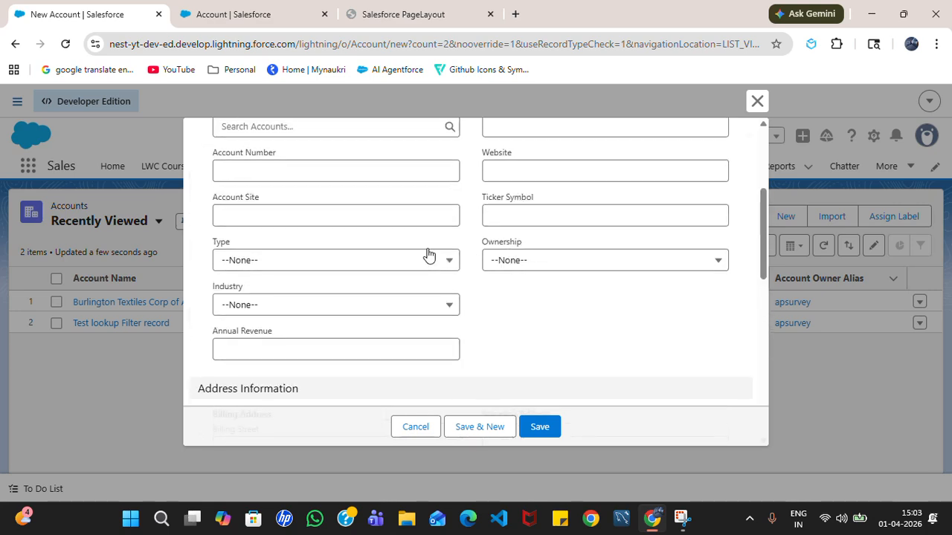
{"action": "scroll", "coordinate": [429, 255], "scroll_direction": "up", "scroll_amount": 3}
{"action": "scroll", "coordinate": [510, 252], "scroll_direction": "down", "scroll_amount": 8}
{"action": "scroll", "coordinate": [470, 240], "scroll_direction": "up", "scroll_amount": 4}
{"action": "scroll", "coordinate": [412, 236], "scroll_direction": "up", "scroll_amount": 1}
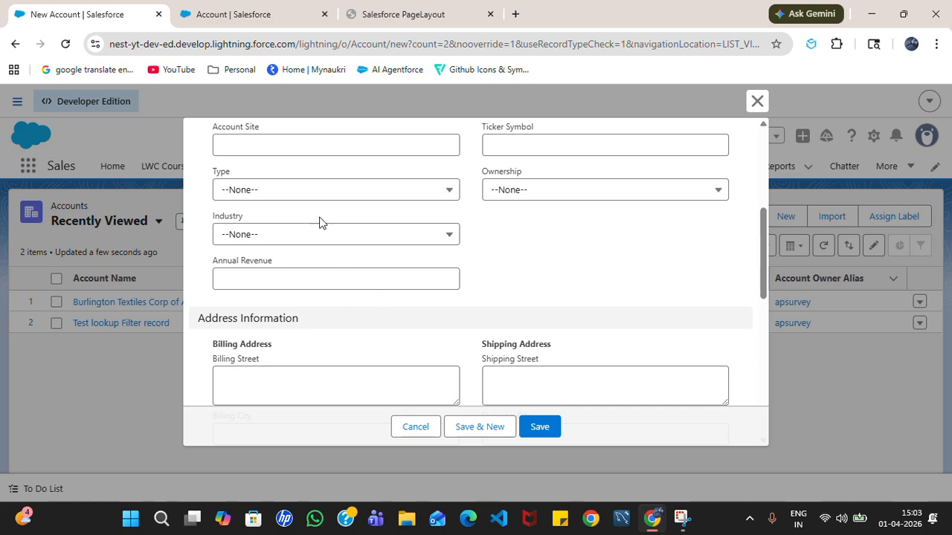
- In the Account Layout editor, keep Contact Information at 2 columns and open Layout Properties
{"action": "left_click", "coordinate": [238, 14]}
{"action": "scroll", "coordinate": [316, 427], "scroll_direction": "down", "scroll_amount": 2}
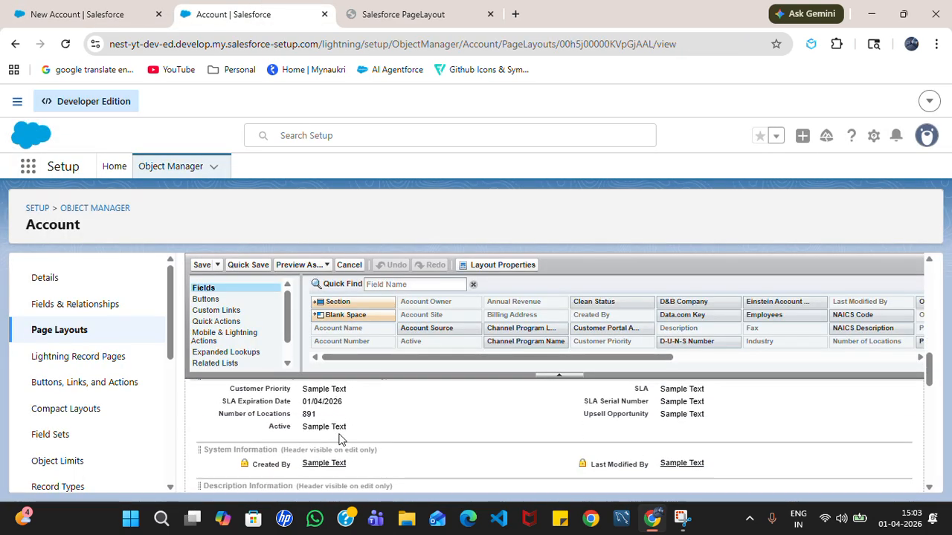
{"action": "scroll", "coordinate": [340, 435], "scroll_direction": "up", "scroll_amount": 1}
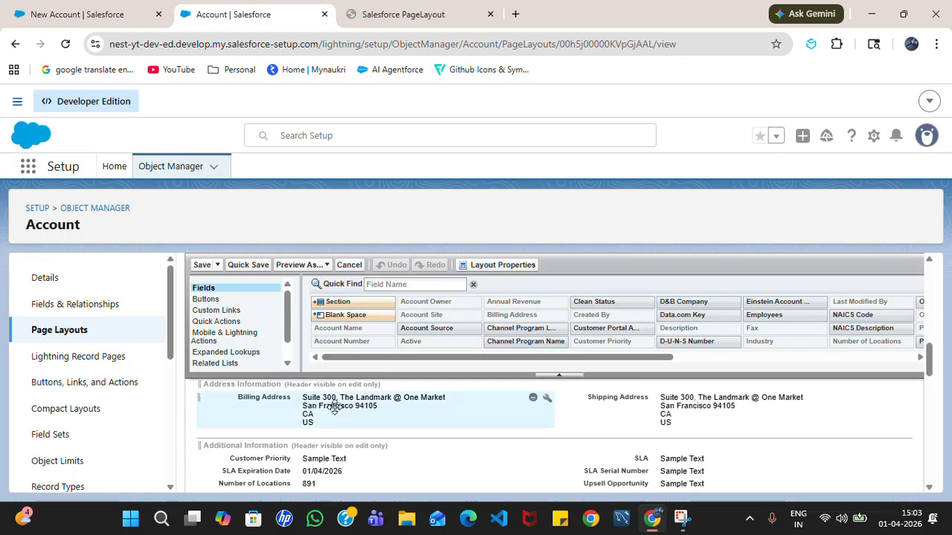
{"action": "scroll", "coordinate": [336, 439], "scroll_direction": "up", "scroll_amount": 1}
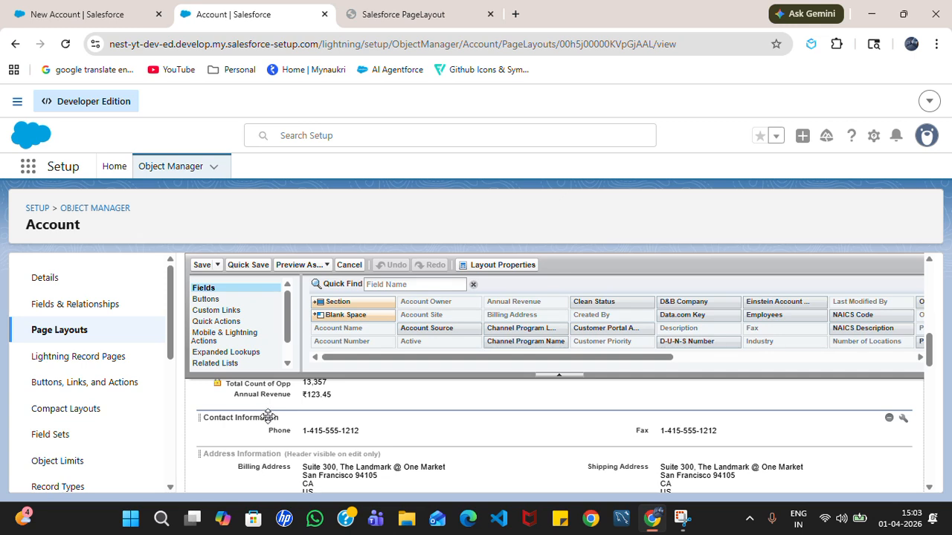
{"action": "left_click", "coordinate": [904, 419]}
{"action": "left_click", "coordinate": [489, 411]}
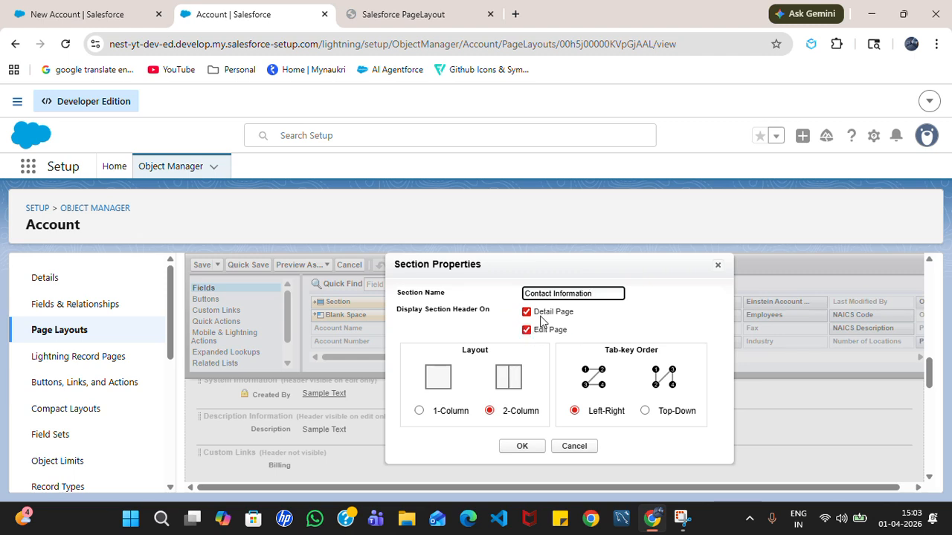
{"action": "left_click", "coordinate": [521, 446]}
{"action": "left_click", "coordinate": [503, 267]}
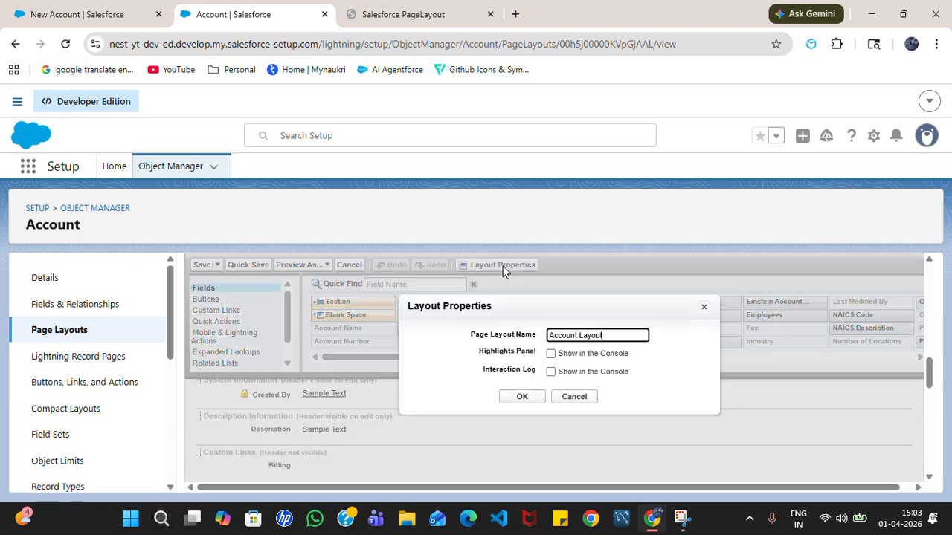
- Cancel Layout Properties unchanged and preview the Account Layout as Custom: Sales Profile
{"action": "left_click", "coordinate": [580, 401]}
{"action": "left_click", "coordinate": [298, 265]}
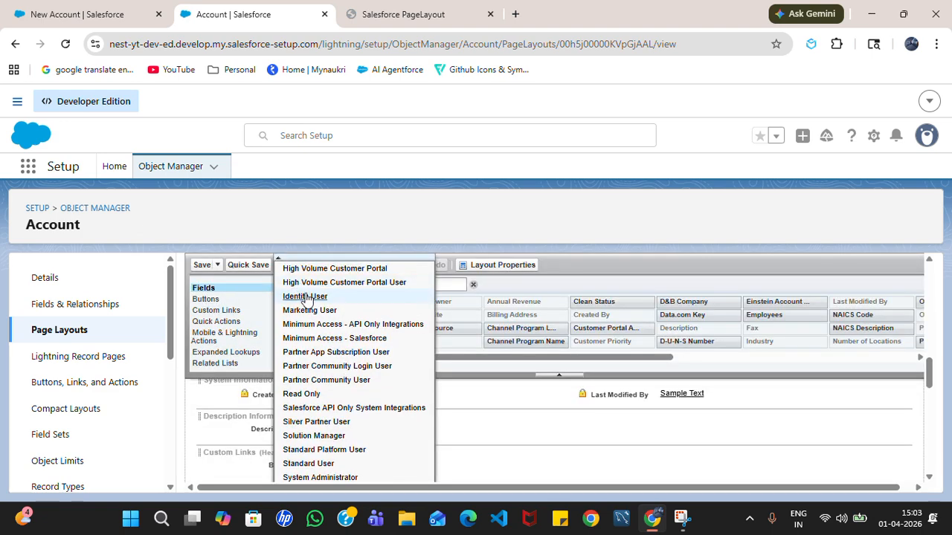
{"action": "scroll", "coordinate": [315, 419], "scroll_direction": "down", "scroll_amount": 1}
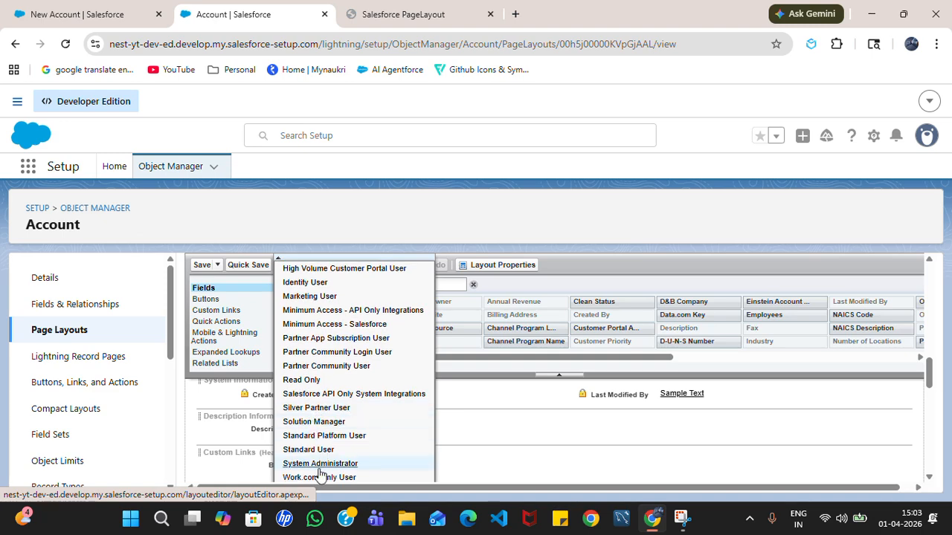
{"action": "scroll", "coordinate": [315, 372], "scroll_direction": "up", "scroll_amount": 5}
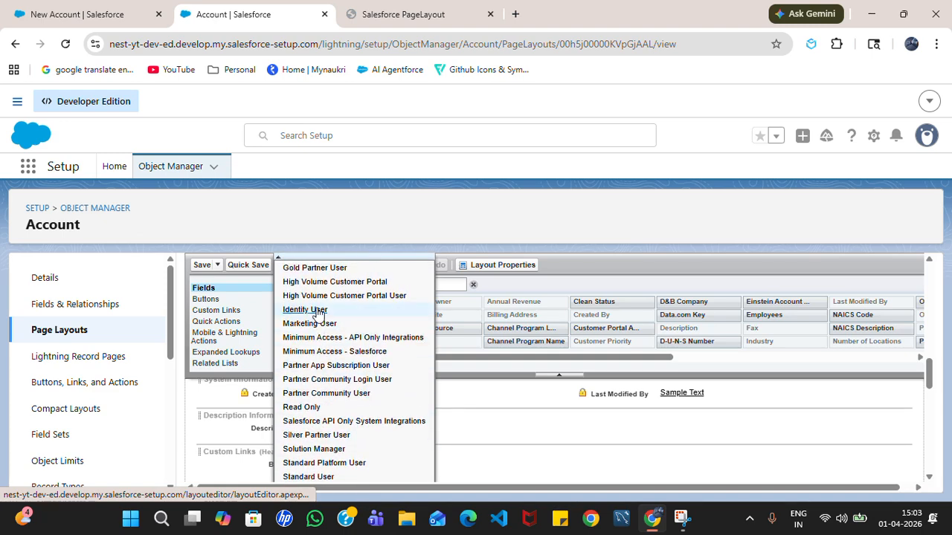
{"action": "scroll", "coordinate": [318, 318], "scroll_direction": "up", "scroll_amount": 8}
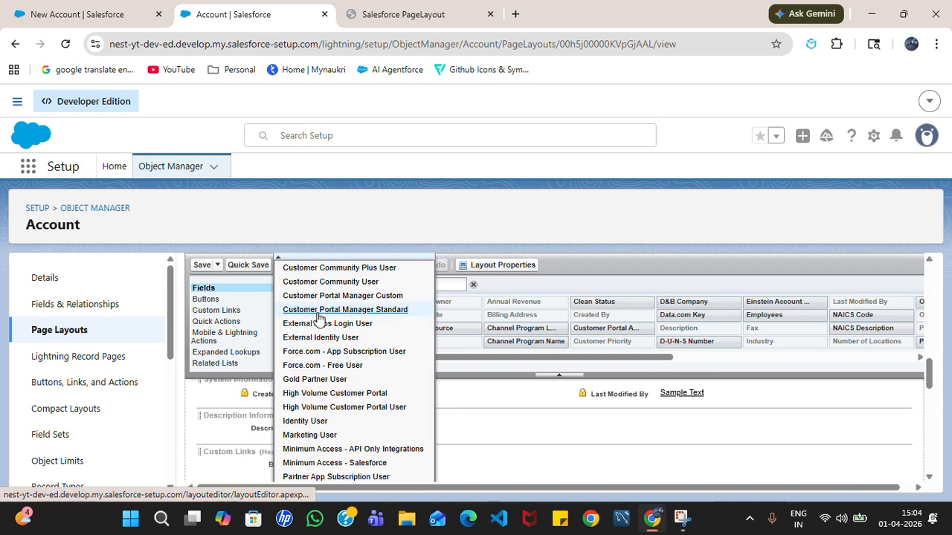
{"action": "scroll", "coordinate": [321, 312], "scroll_direction": "up", "scroll_amount": 2}
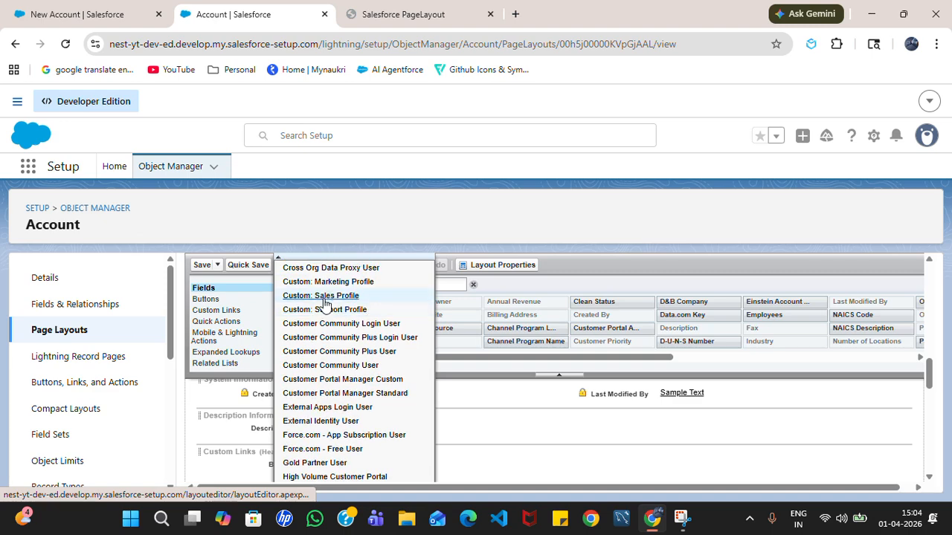
{"action": "left_click", "coordinate": [321, 308]}
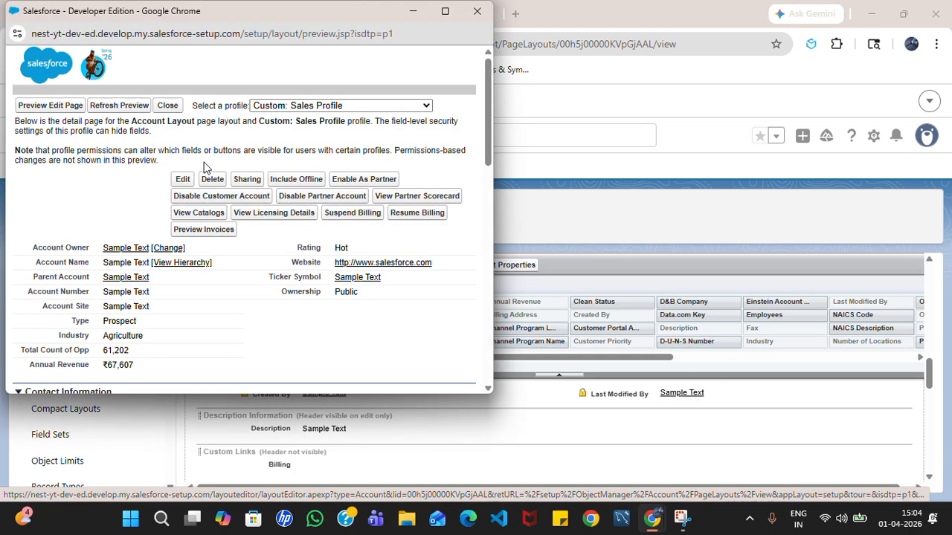
{"action": "left_click", "coordinate": [325, 106]}
{"action": "left_click", "coordinate": [325, 106]}
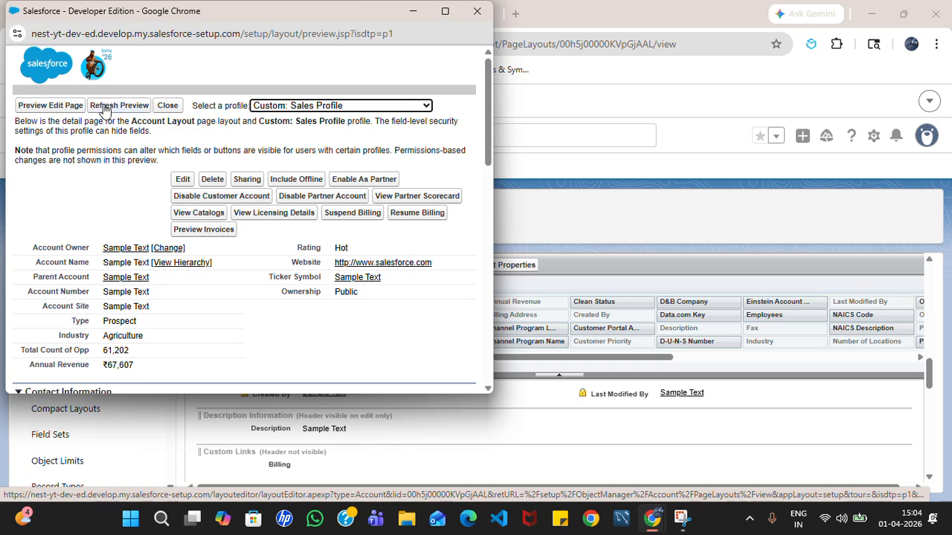
- Switch the Sales Profile preview to the edit page and scroll through its sections
{"action": "left_click", "coordinate": [59, 107]}
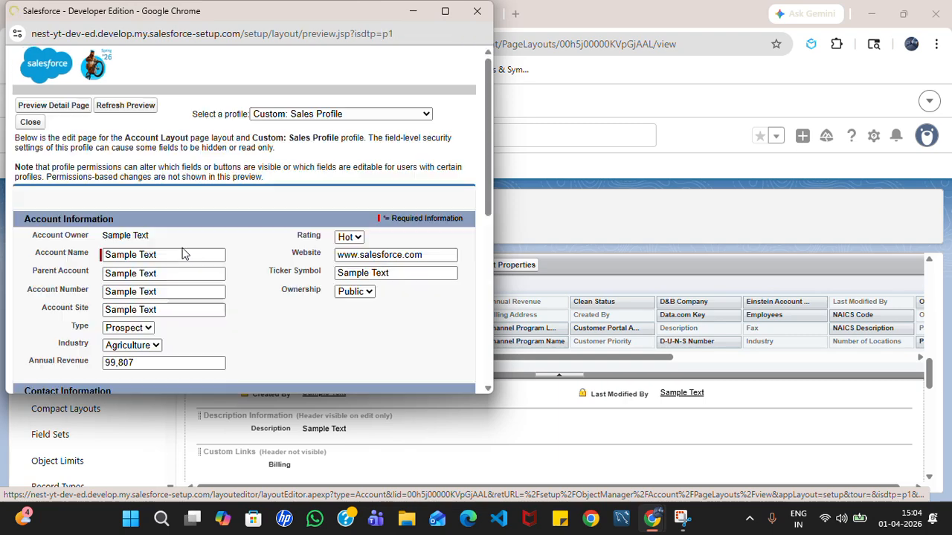
{"action": "scroll", "coordinate": [178, 257], "scroll_direction": "down", "scroll_amount": 2}
{"action": "scroll", "coordinate": [178, 260], "scroll_direction": "down", "scroll_amount": 1}
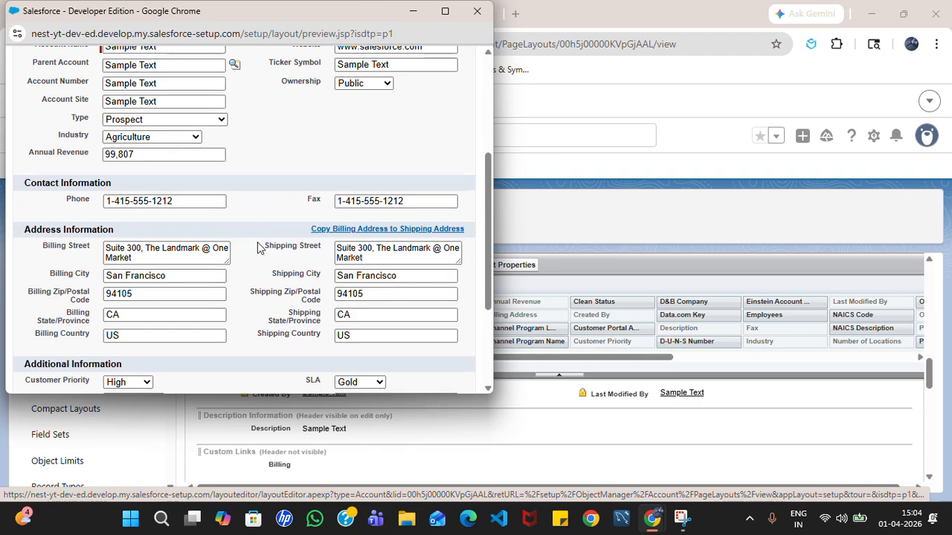
{"action": "scroll", "coordinate": [256, 250], "scroll_direction": "up", "scroll_amount": 3}
- Refresh the Sales Profile preview, check Contact Information's Phone and Fax, then close the preview
{"action": "left_click", "coordinate": [332, 117]}
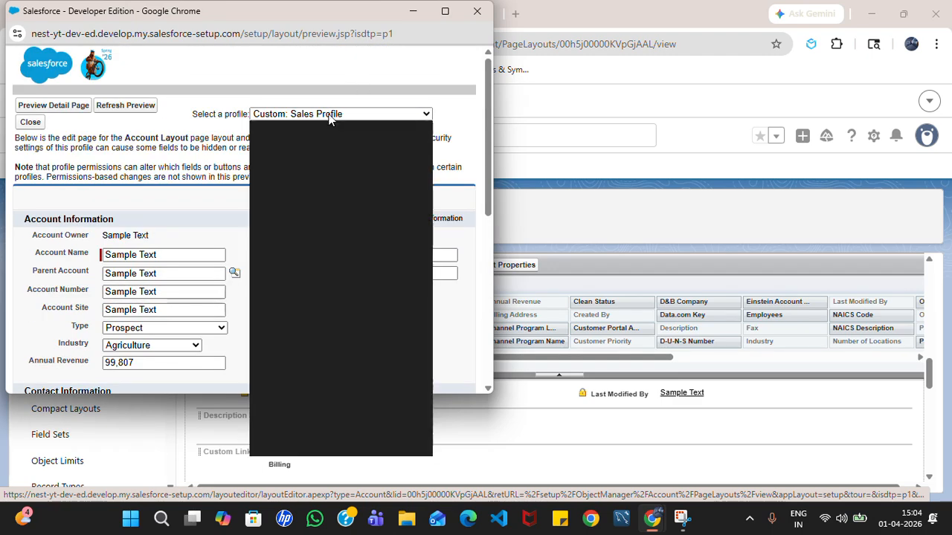
{"action": "left_click", "coordinate": [108, 112]}
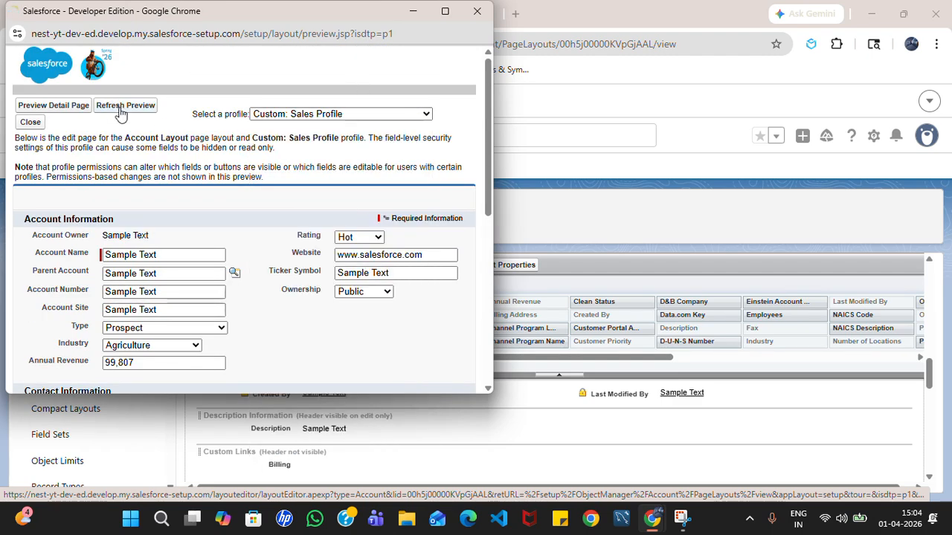
{"action": "left_click", "coordinate": [151, 108]}
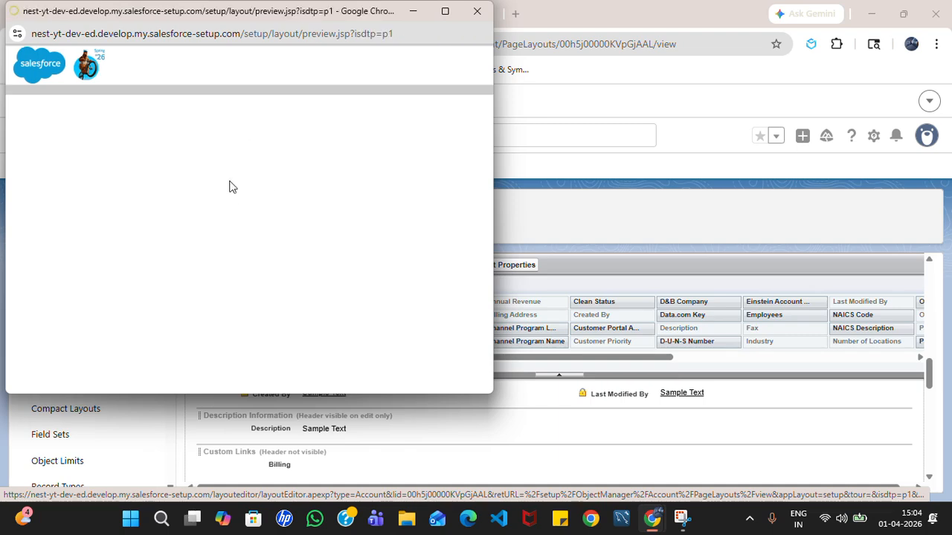
{"action": "scroll", "coordinate": [180, 306], "scroll_direction": "down", "scroll_amount": 3}
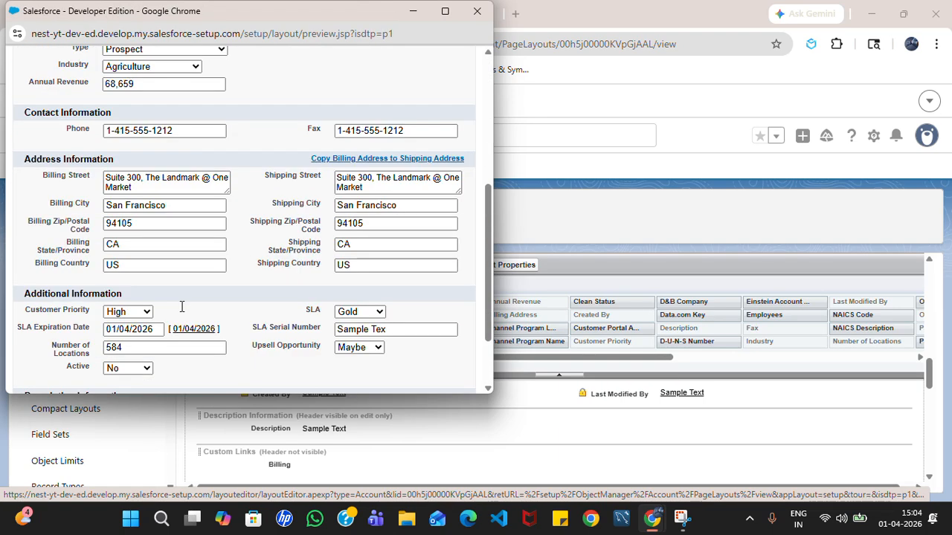
{"action": "scroll", "coordinate": [174, 278], "scroll_direction": "up", "scroll_amount": 2}
{"action": "scroll", "coordinate": [264, 225], "scroll_direction": "up", "scroll_amount": 2}
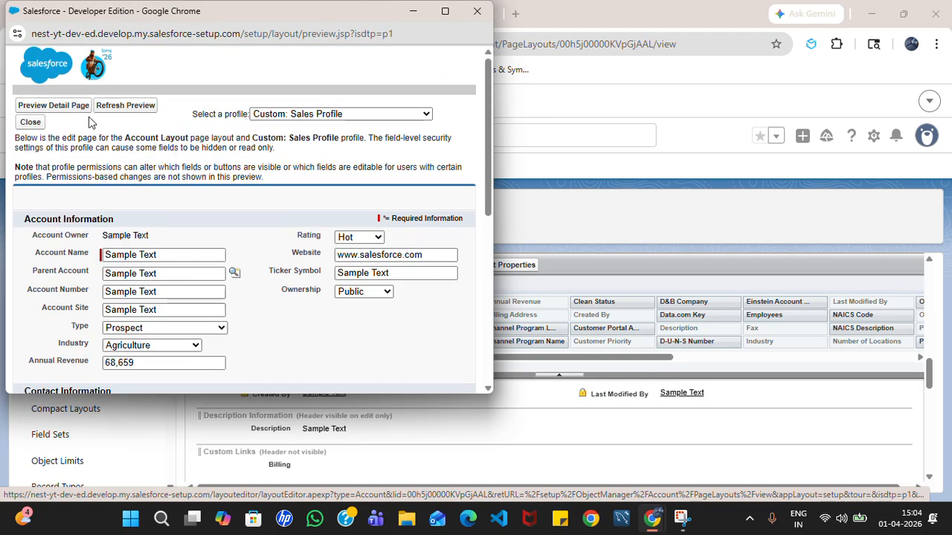
{"action": "left_click", "coordinate": [30, 123]}
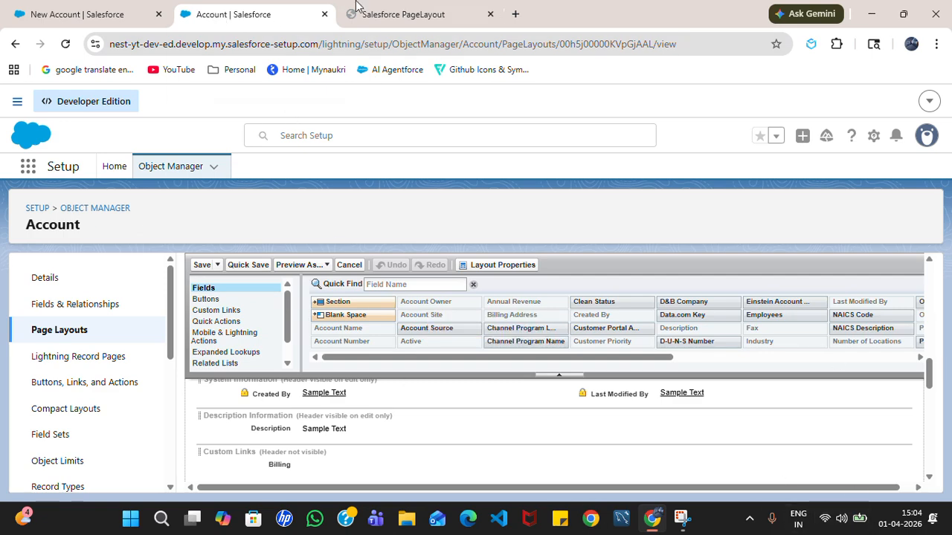
- Close the open New Account form, open a fresh one to review its fields, then cancel it
{"action": "left_click", "coordinate": [54, 8]}
{"action": "scroll", "coordinate": [484, 187], "scroll_direction": "up", "scroll_amount": 2}
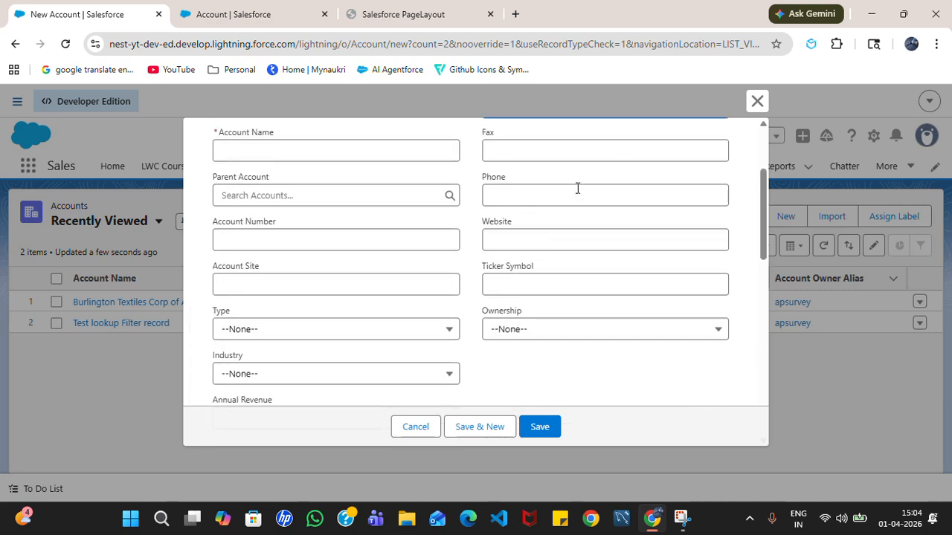
{"action": "left_click", "coordinate": [756, 99]}
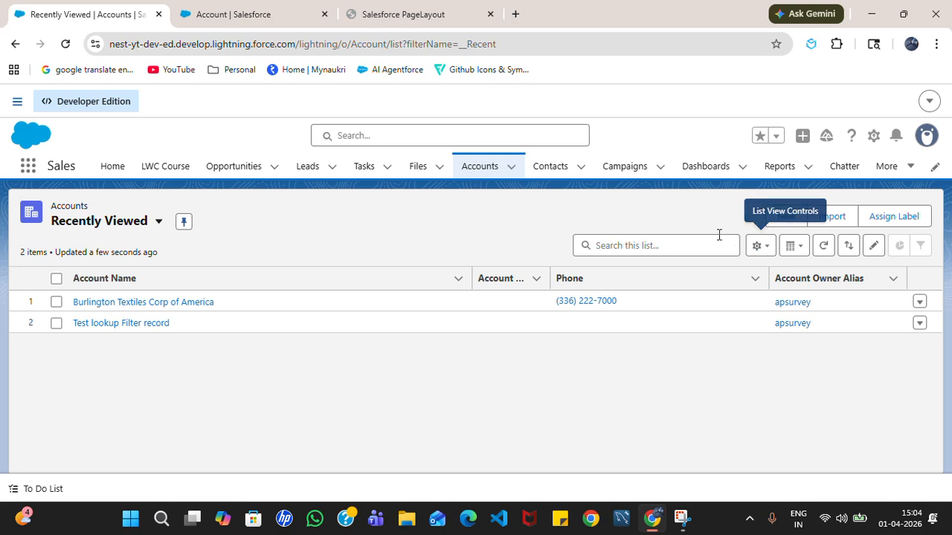
{"action": "left_click", "coordinate": [777, 218]}
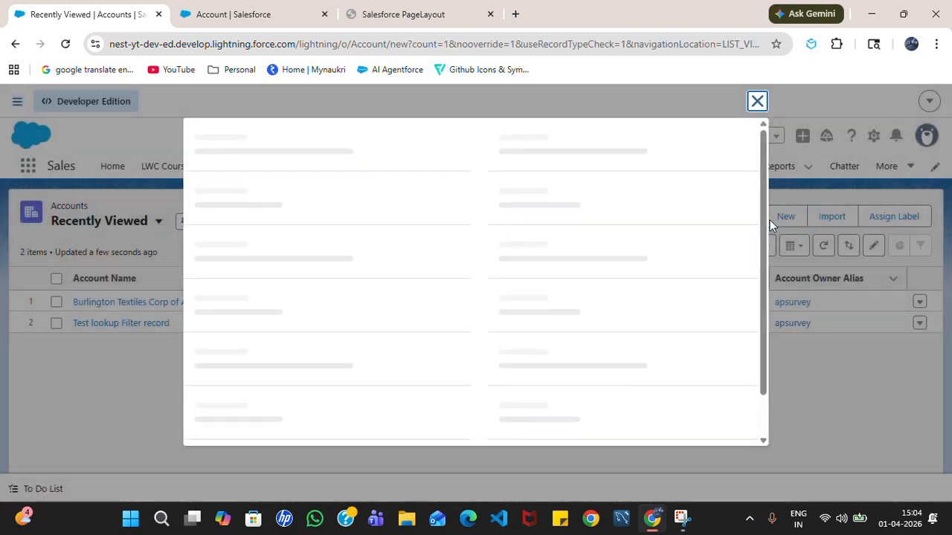
{"action": "scroll", "coordinate": [502, 305], "scroll_direction": "down", "scroll_amount": 5}
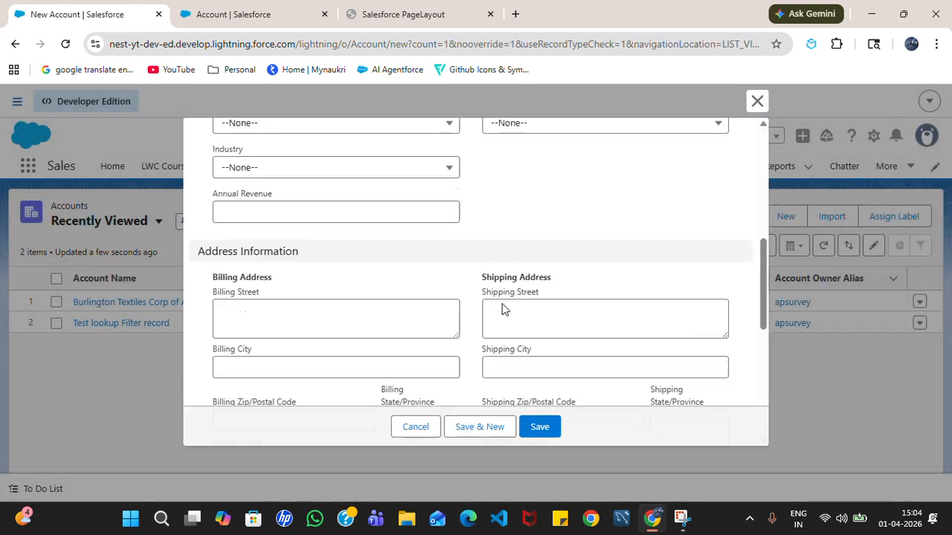
{"action": "scroll", "coordinate": [346, 238], "scroll_direction": "up", "scroll_amount": 2}
{"action": "scroll", "coordinate": [379, 260], "scroll_direction": "up", "scroll_amount": 1}
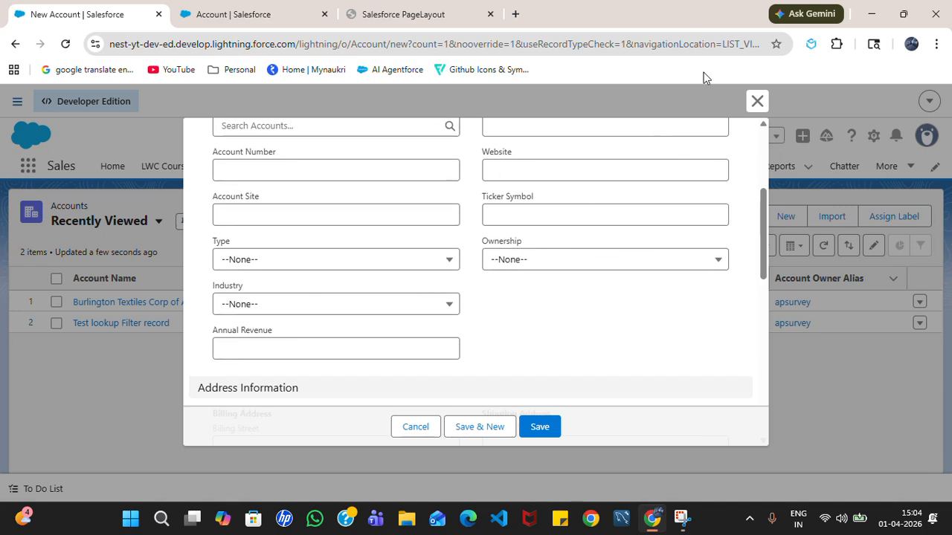
{"action": "left_click", "coordinate": [757, 101]}
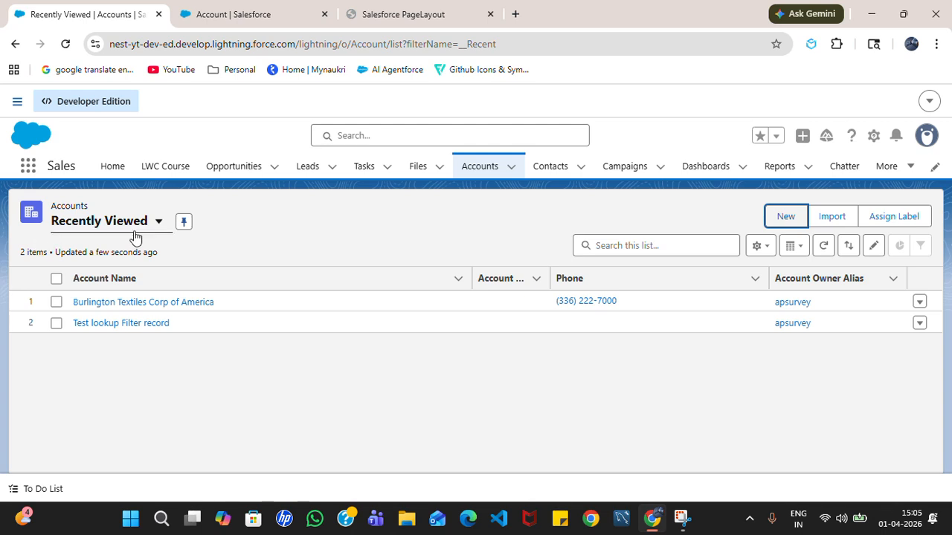
- Present the PageLayout PDF full screen and advance to the 'Any Questions? Thank You' slide
{"action": "left_click", "coordinate": [368, 14]}
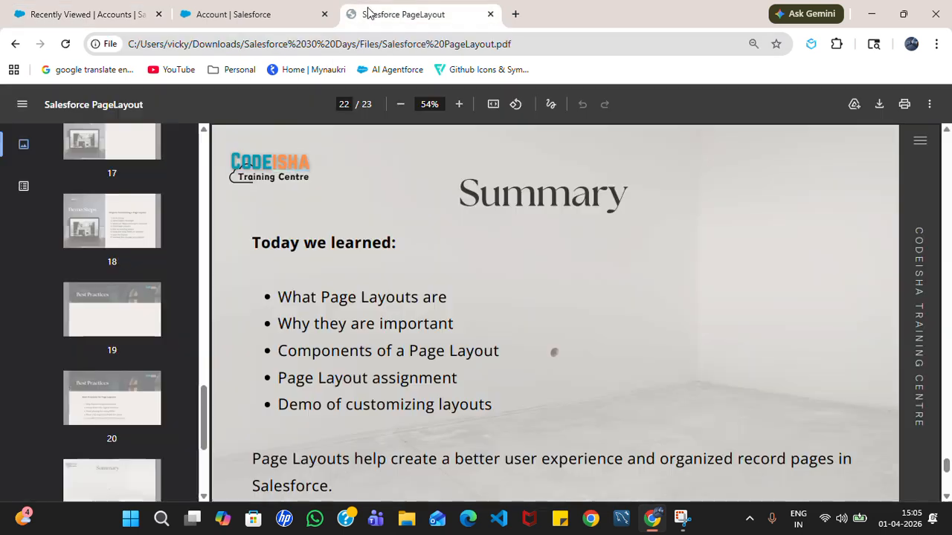
{"action": "left_click", "coordinate": [930, 104]}
{"action": "left_click", "coordinate": [877, 197]}
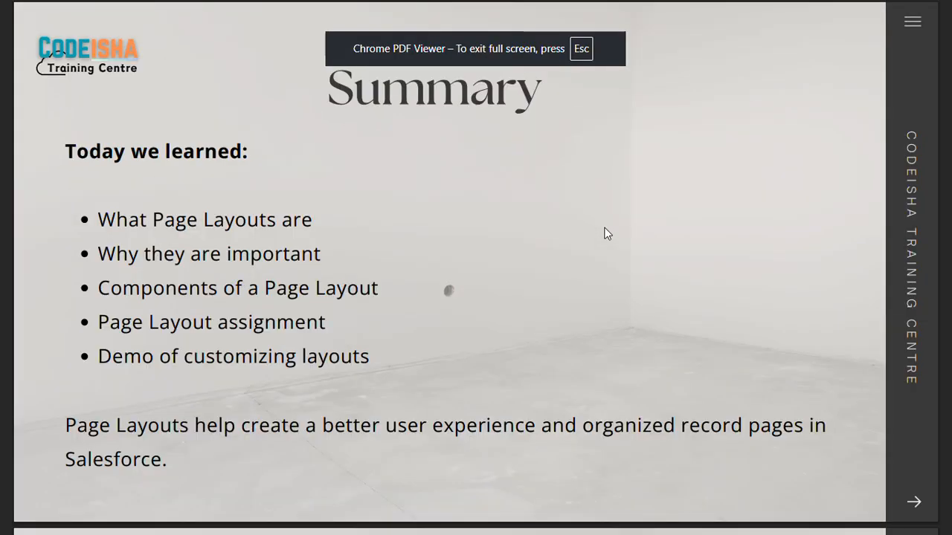
{"action": "scroll", "coordinate": [606, 233], "scroll_direction": "down", "scroll_amount": 1}
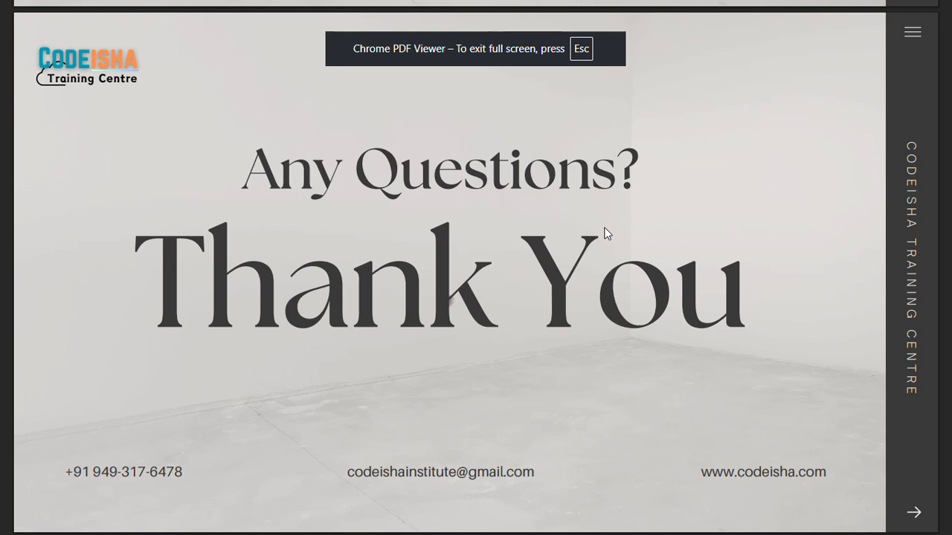